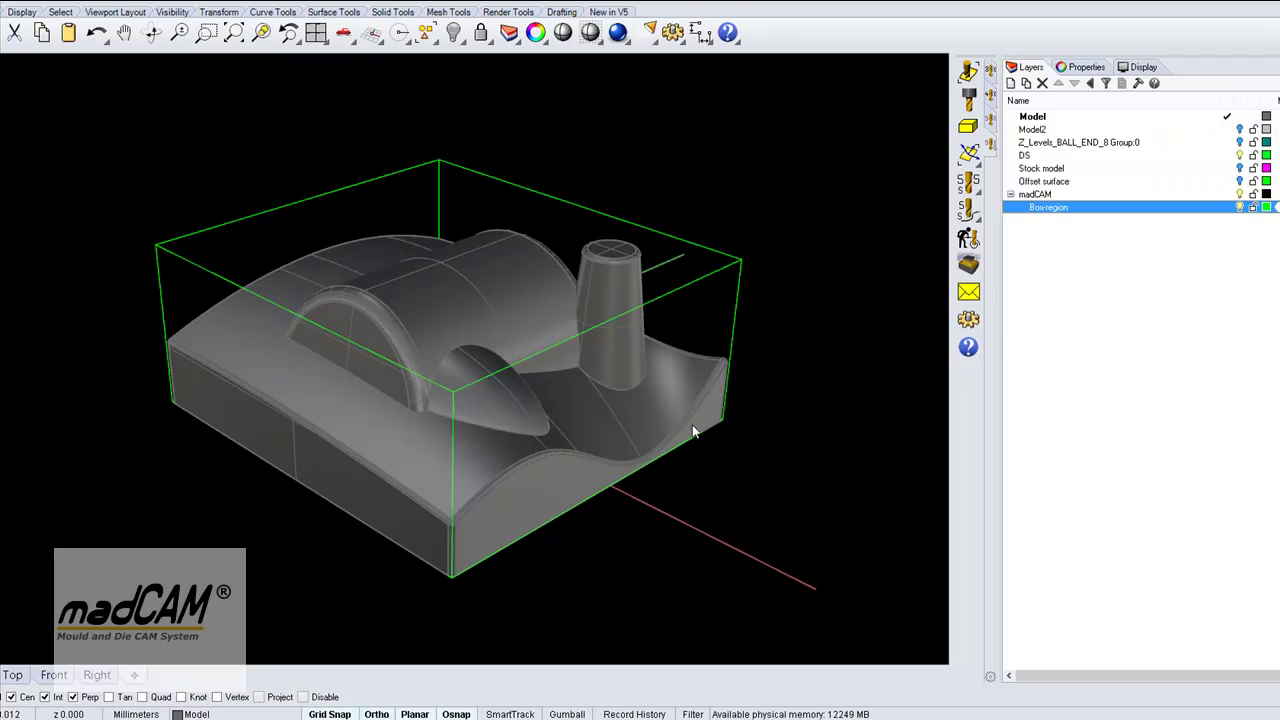
Step: Choose the 6 mm ball-end cutter BALL_END_6 from the cutter library
{"action": "right_click_drag", "start_coordinate": [690, 426], "coordinate": [670, 430]}
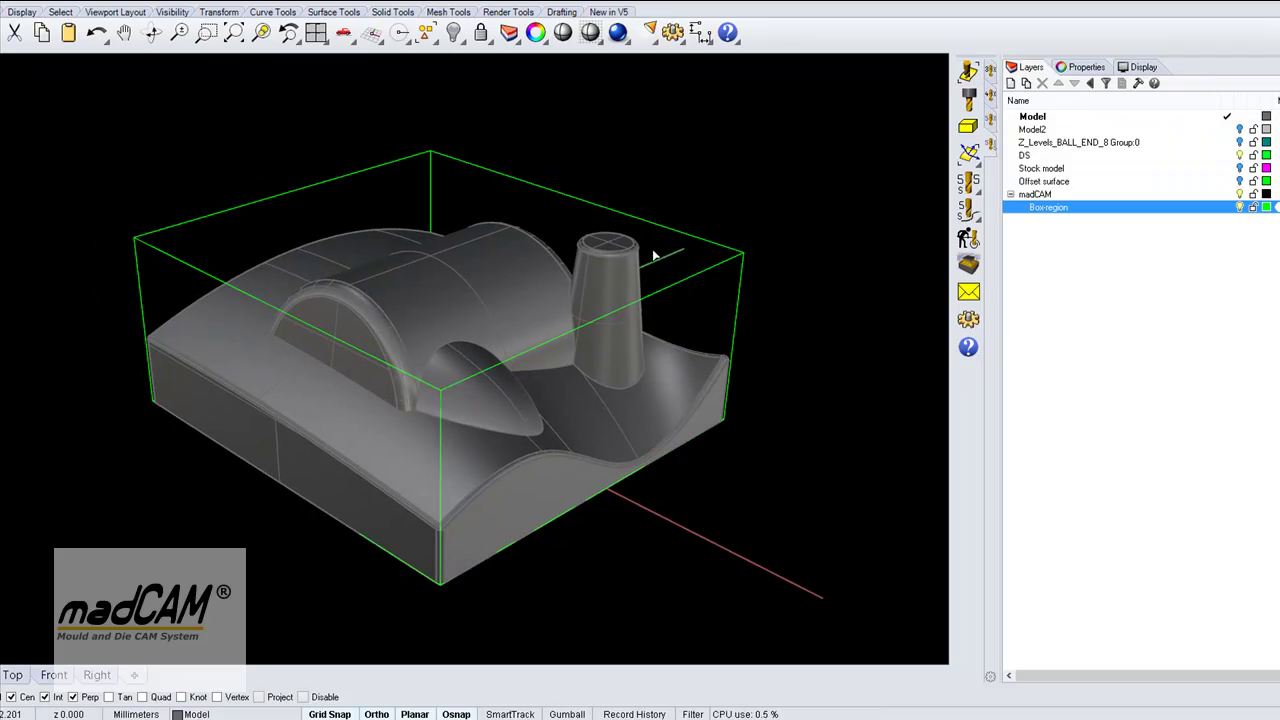
{"action": "left_click", "coordinate": [503, 283]}
{"action": "left_click", "coordinate": [746, 449]}
{"action": "left_click", "coordinate": [968, 97]}
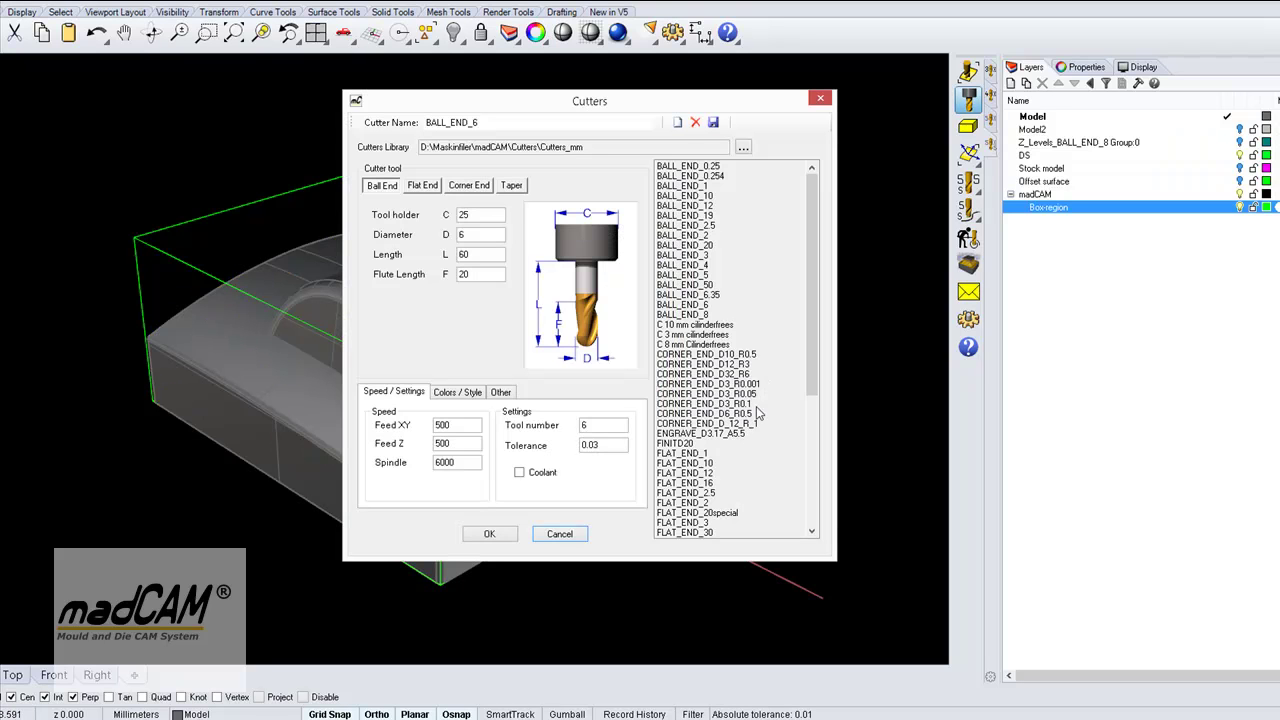
{"action": "left_click", "coordinate": [686, 305]}
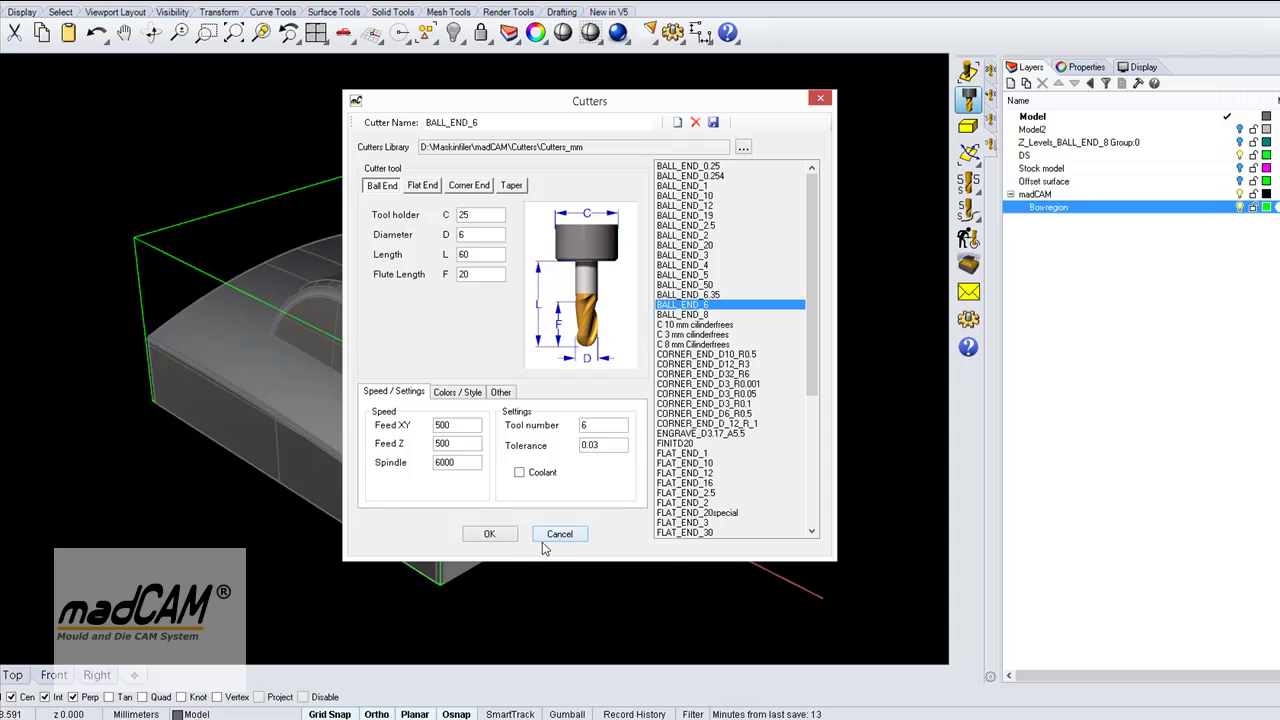
{"action": "left_click", "coordinate": [489, 534]}
{"action": "right_click_drag", "start_coordinate": [610, 494], "coordinate": [716, 415]}
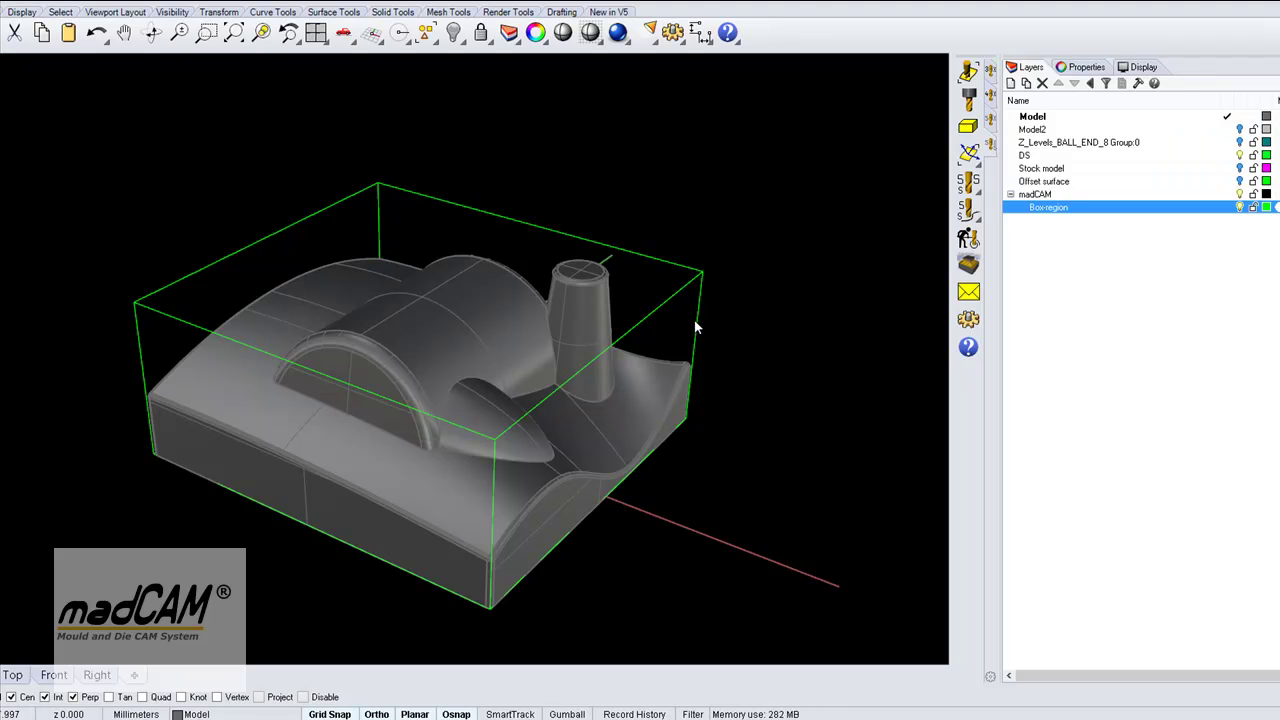
Step: Orbit the perspective view around the mould to expose the offset surface
{"action": "right_click_drag", "start_coordinate": [649, 355], "coordinate": [613, 363]}
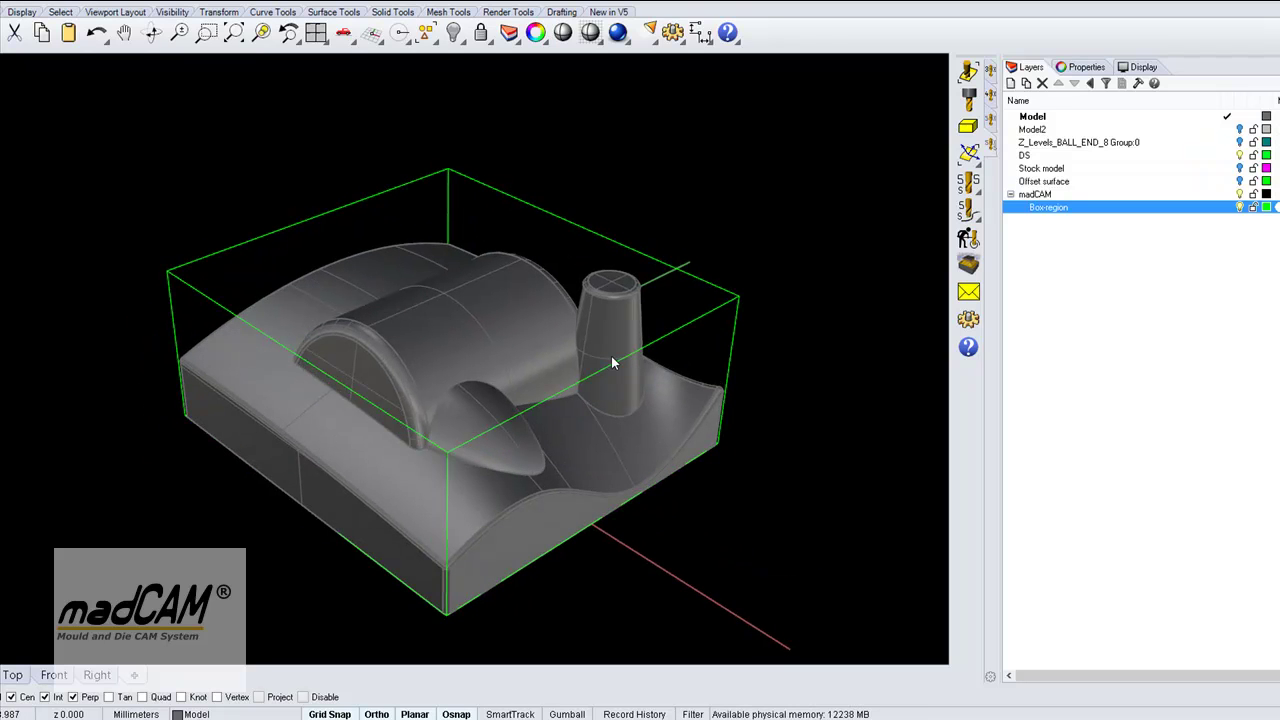
{"action": "right_click_drag", "start_coordinate": [520, 358], "coordinate": [577, 352]}
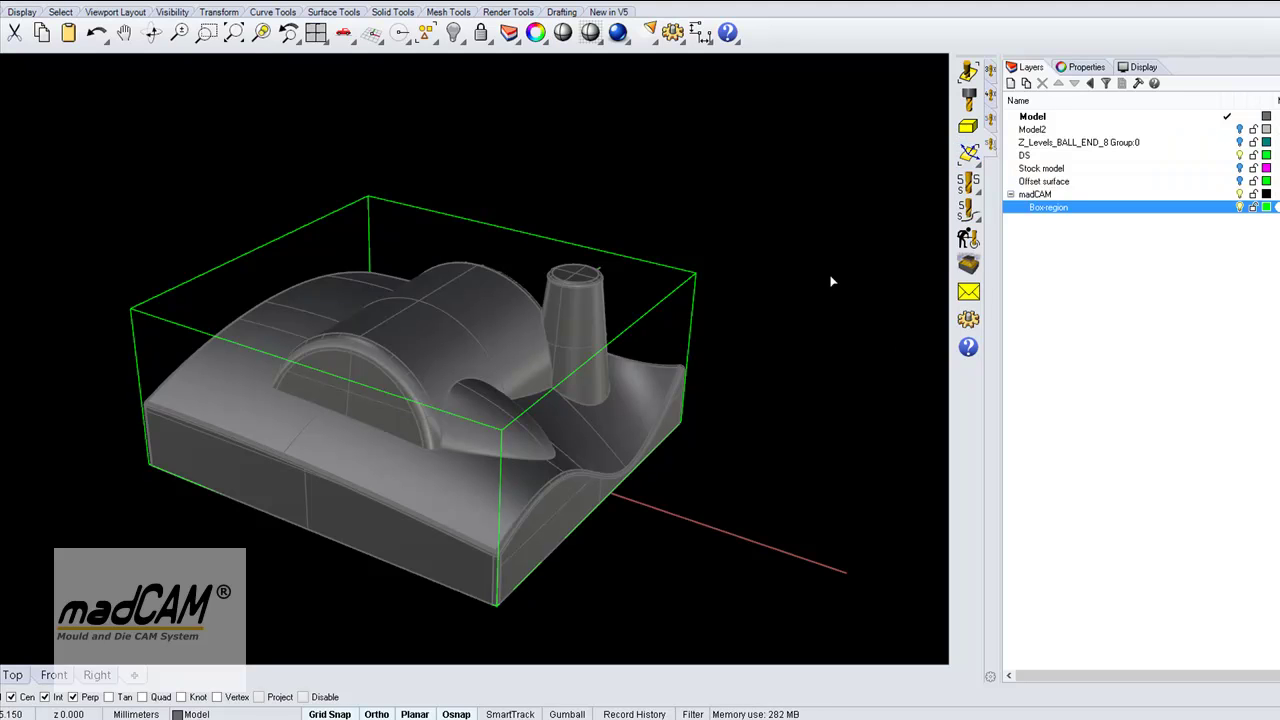
Step: Pick the offset surface as drive surface and take its 24.131 height from the tapered post's top
{"action": "left_click", "coordinate": [439, 510]}
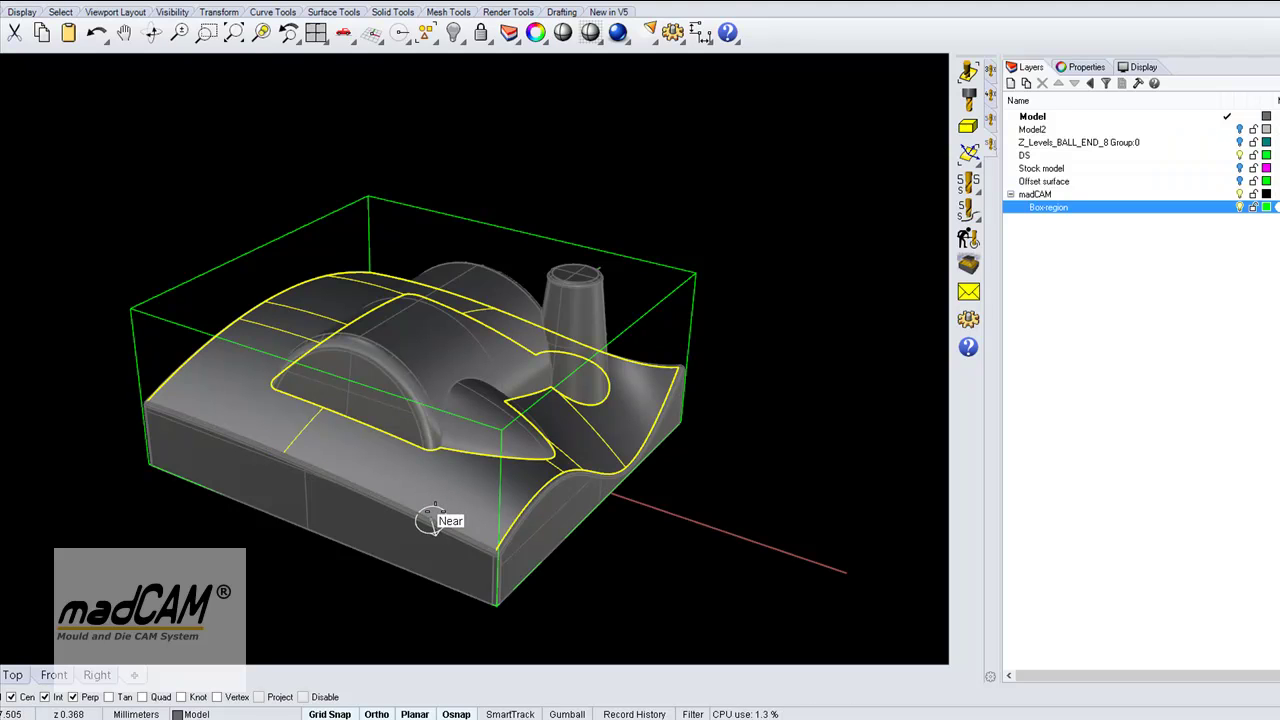
{"action": "left_click", "coordinate": [435, 513]}
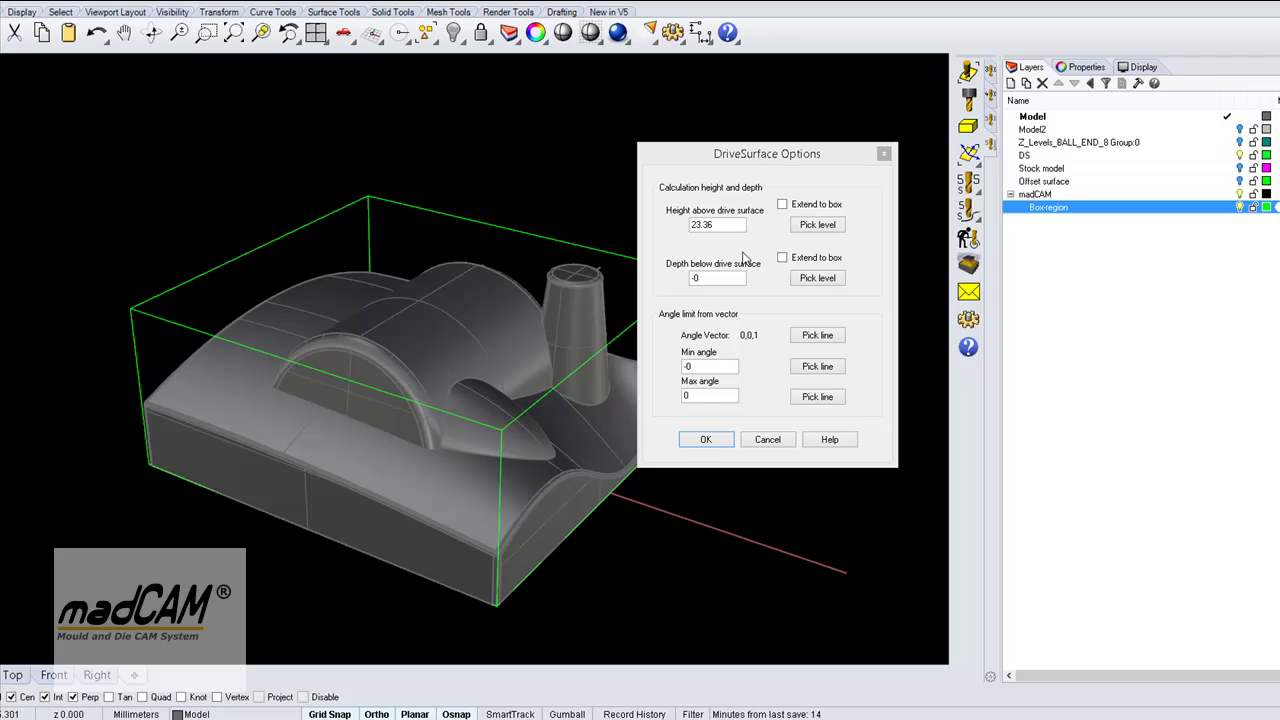
{"action": "left_click", "coordinate": [817, 226]}
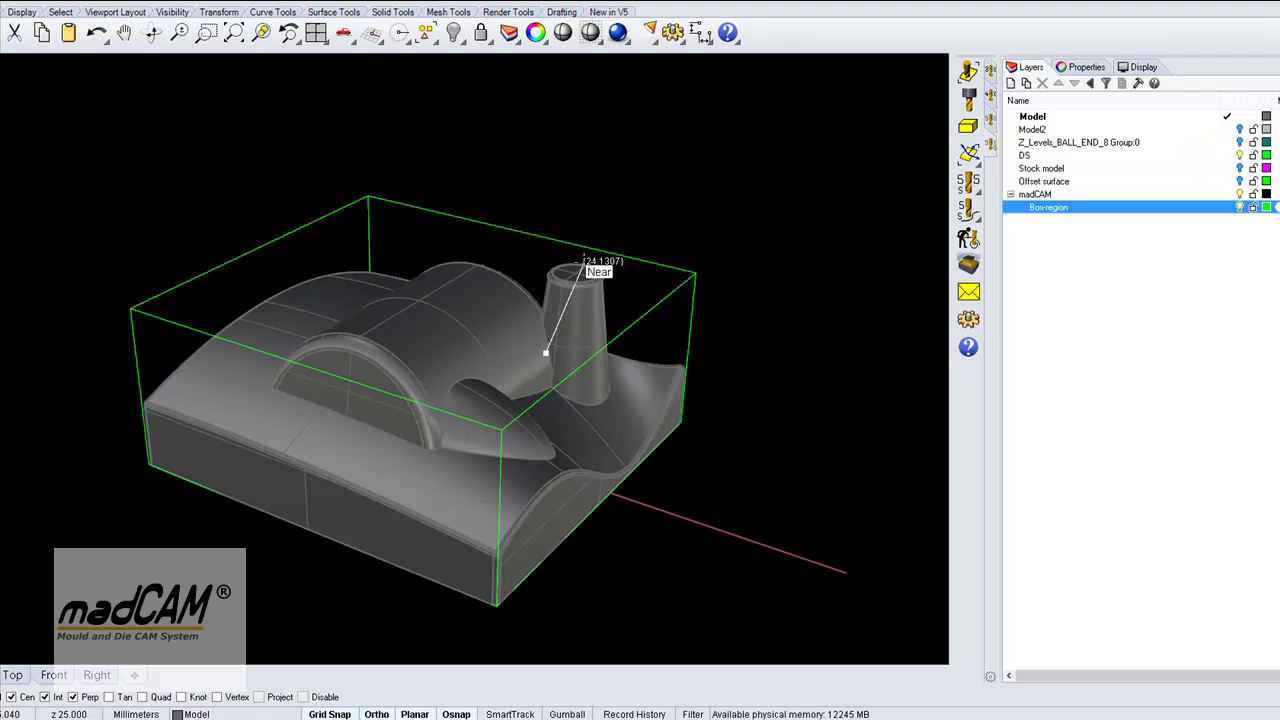
{"action": "left_click", "coordinate": [584, 262]}
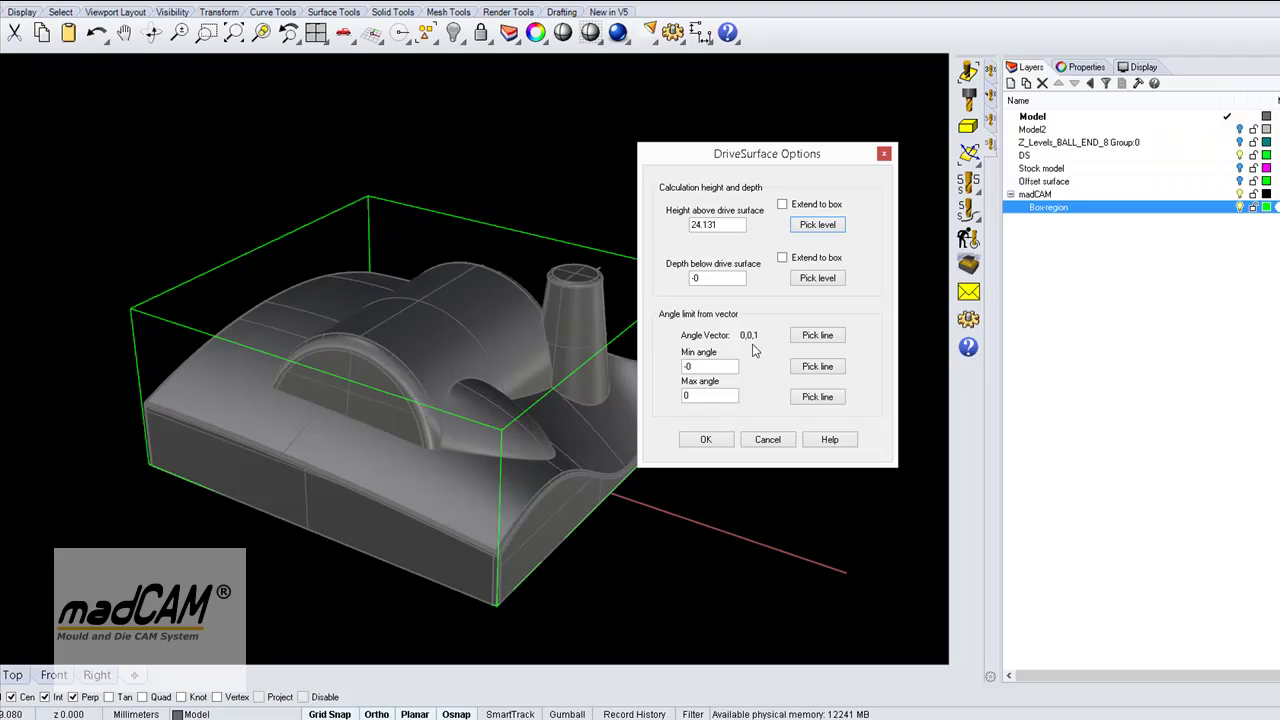
Step: Accept the drive-surface settings and add clipping planes with Z-Top 4 and Z-Bottom 0.03
{"action": "left_click", "coordinate": [706, 441]}
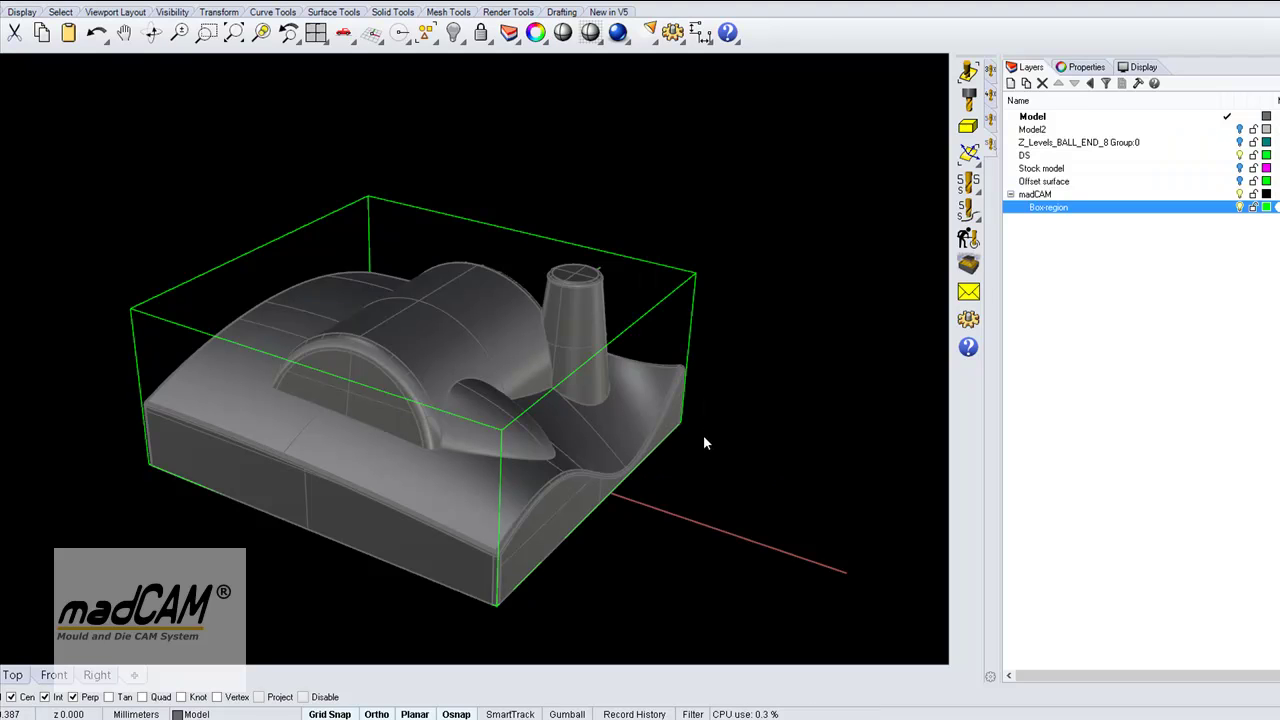
{"action": "mouse_move", "coordinate": [711, 406]}
{"action": "right_mouse_down"}
{"action": "mouse_move", "coordinate": [680, 386]}
{"action": "mouse_move", "coordinate": [677, 357]}
{"action": "mouse_move", "coordinate": [706, 363]}
{"action": "right_mouse_up"}
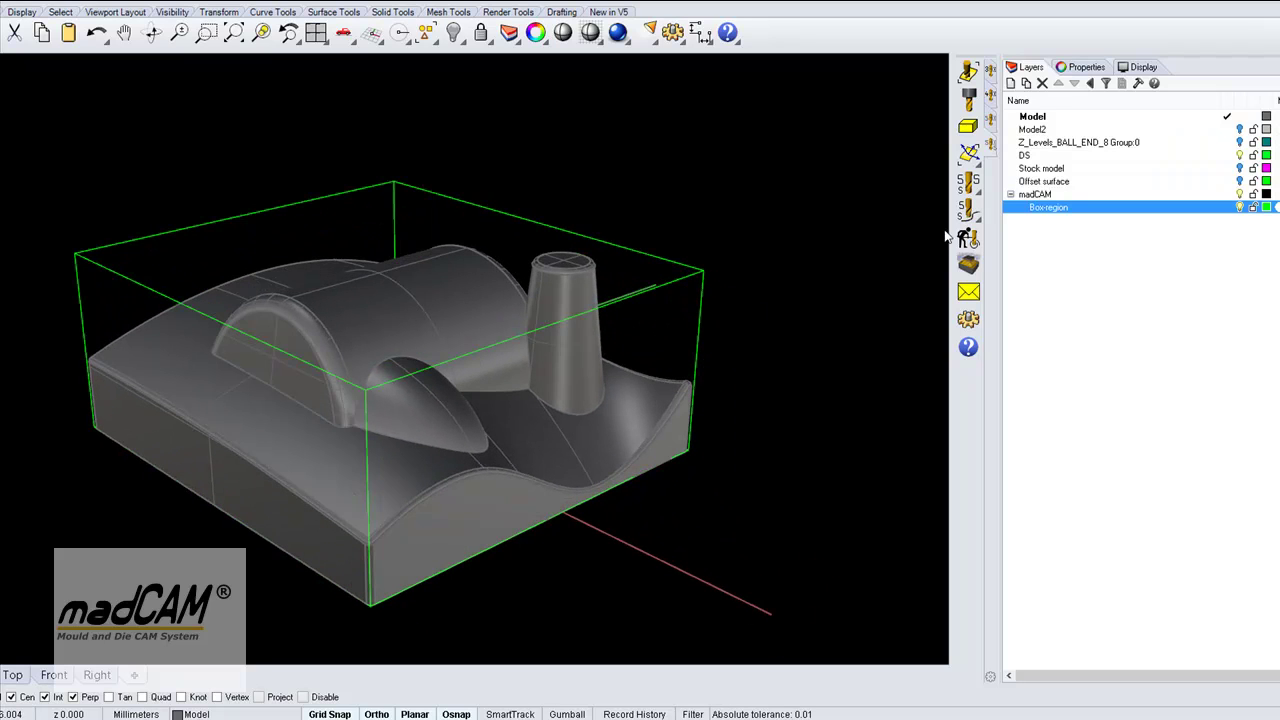
{"action": "left_click", "coordinate": [976, 160]}
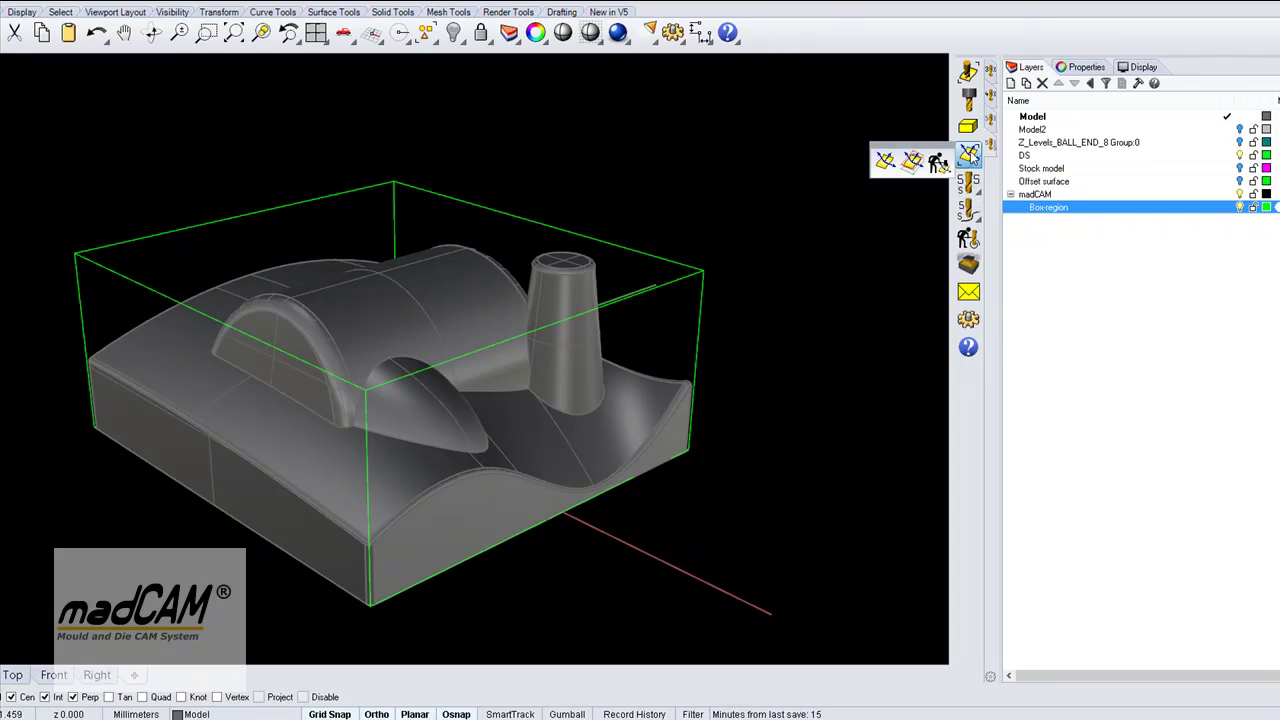
{"action": "left_click", "coordinate": [912, 162]}
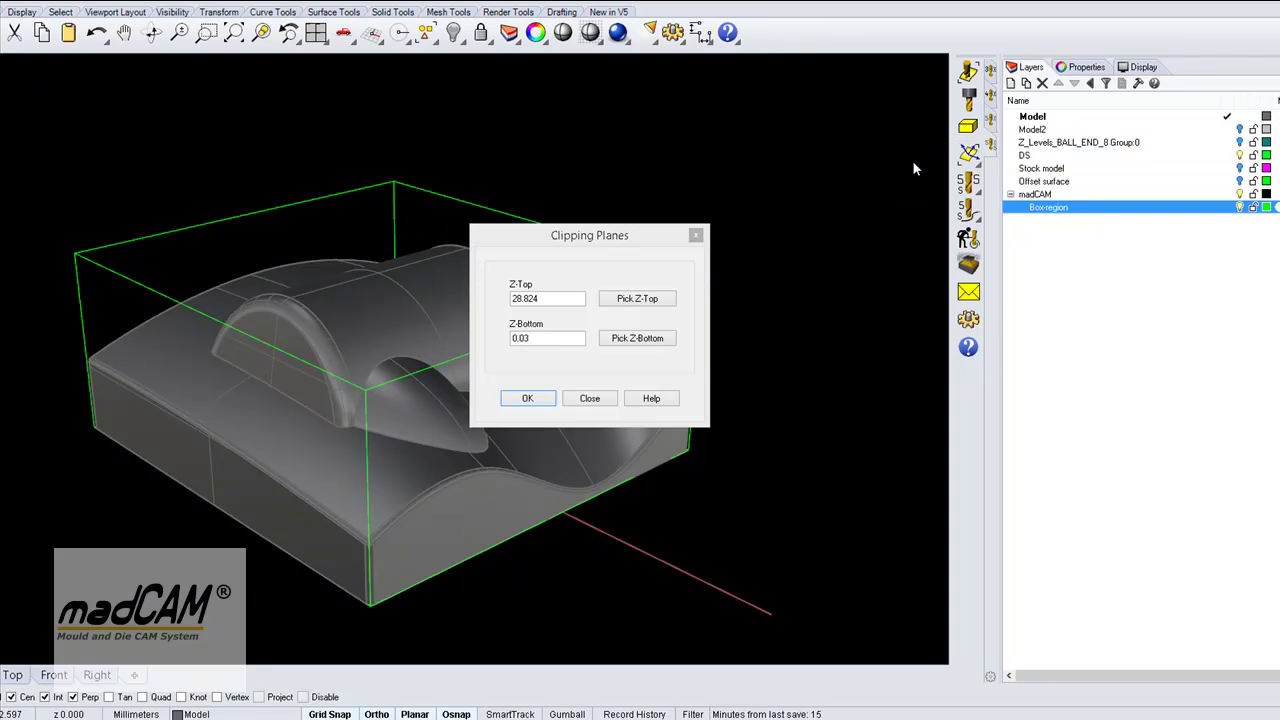
{"action": "double_click", "coordinate": [549, 302]}
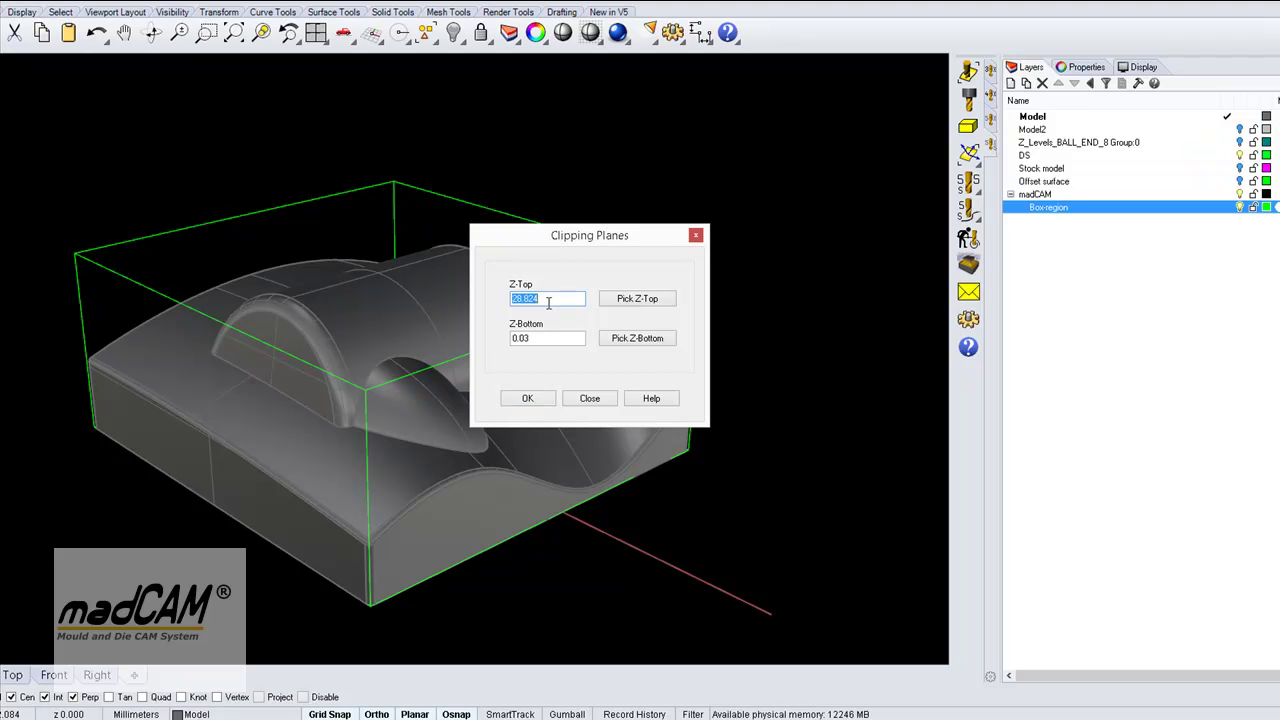
{"action": "type", "text": "4"}
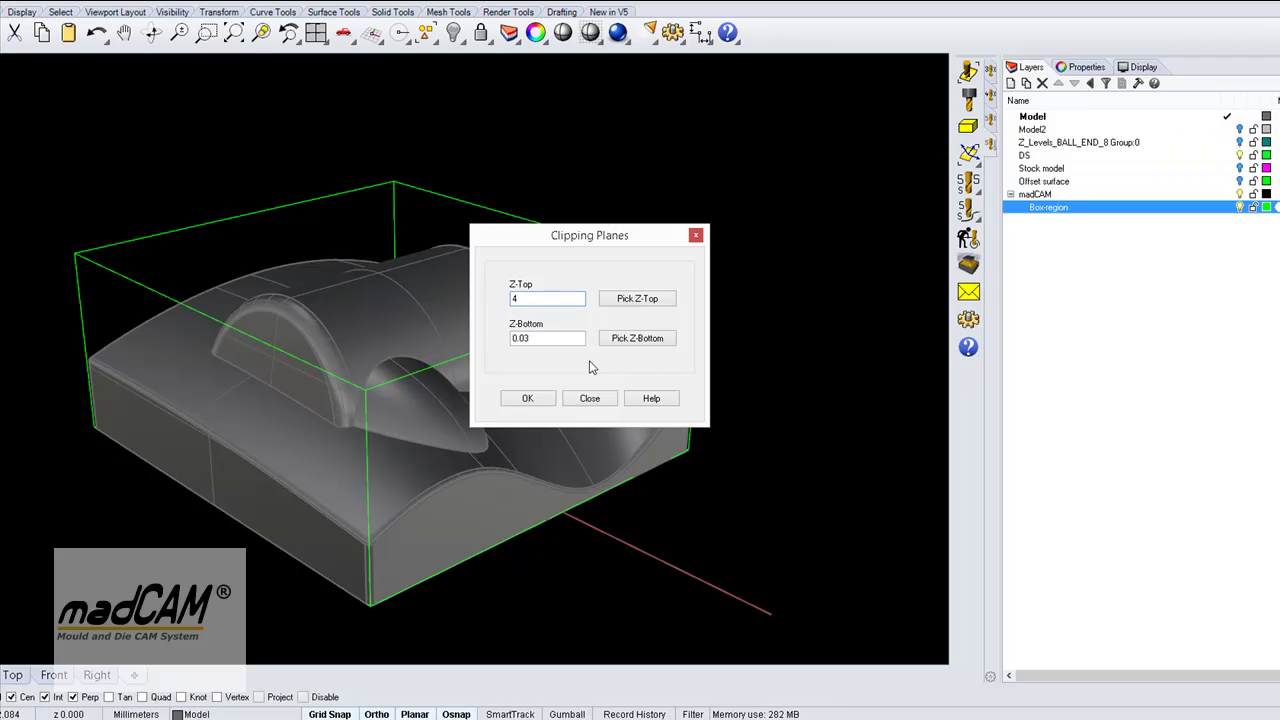
{"action": "left_click", "coordinate": [528, 398]}
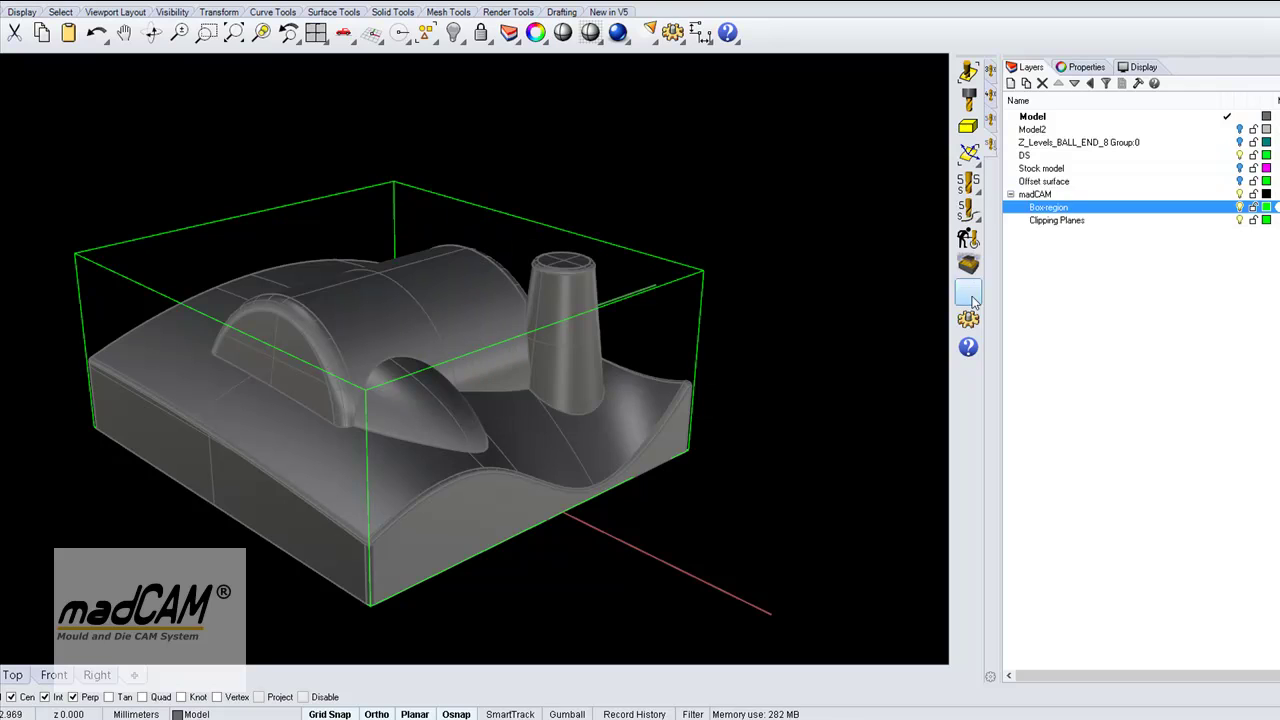
Step: Calculate a planar finishing toolpath over the mould with Angle Limit 0 and Step Over 1
{"action": "left_click", "coordinate": [966, 184]}
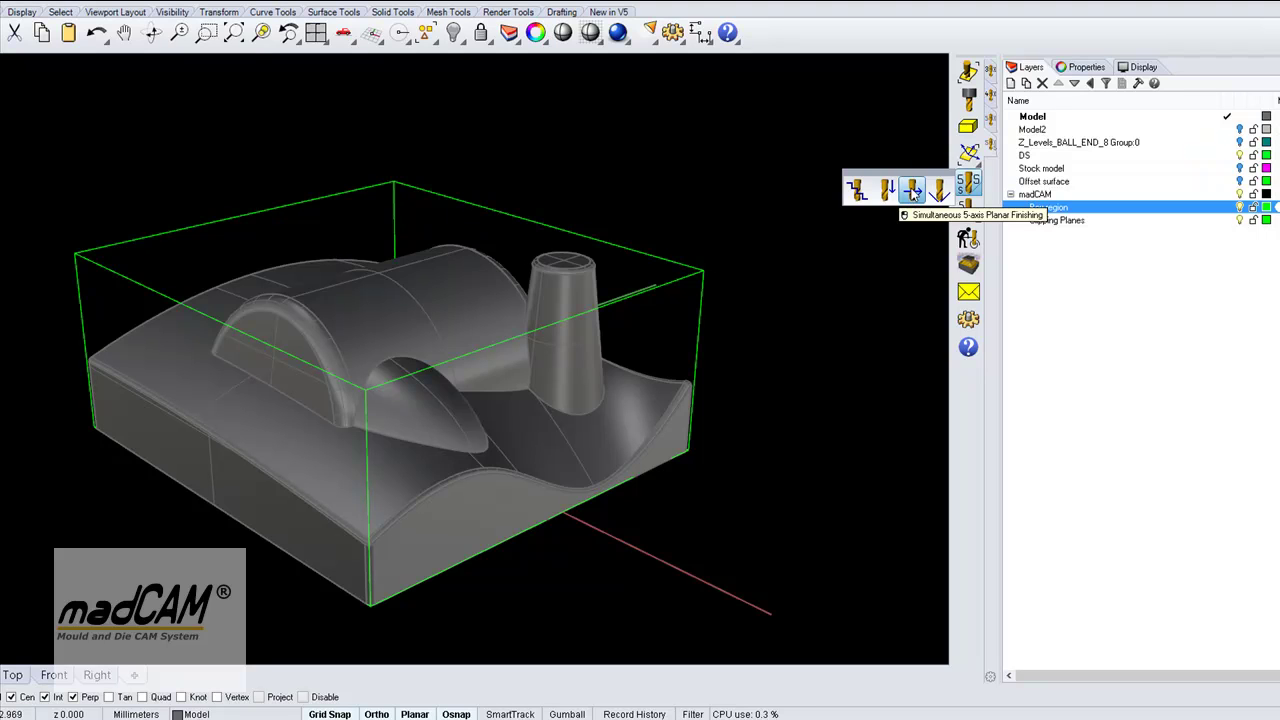
{"action": "left_click", "coordinate": [912, 192]}
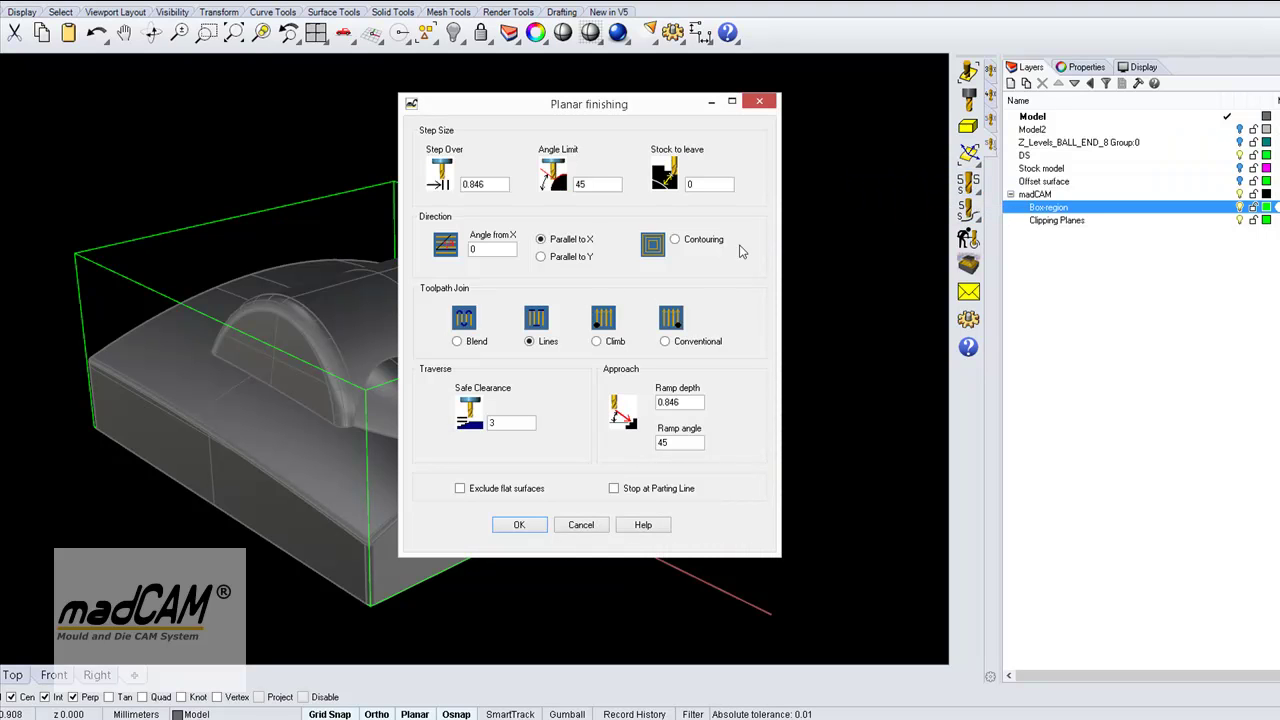
{"action": "double_click", "coordinate": [604, 186]}
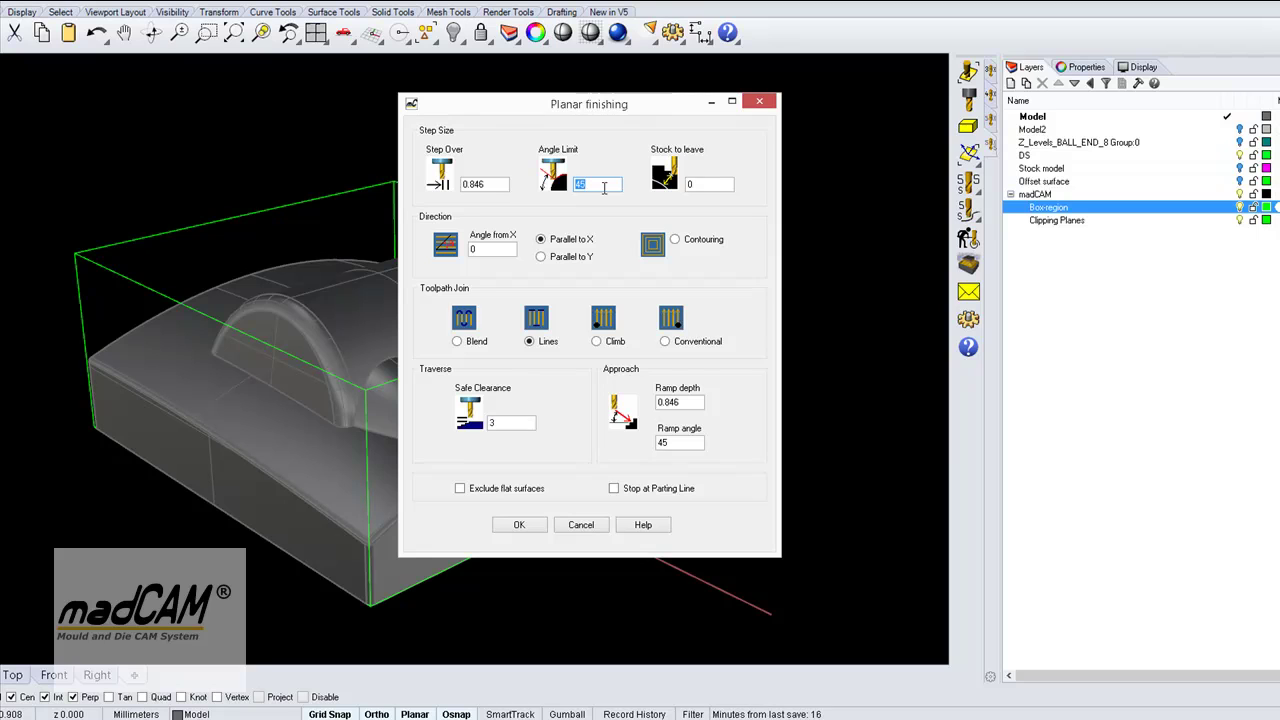
{"action": "type", "text": "0"}
{"action": "double_click", "coordinate": [492, 186]}
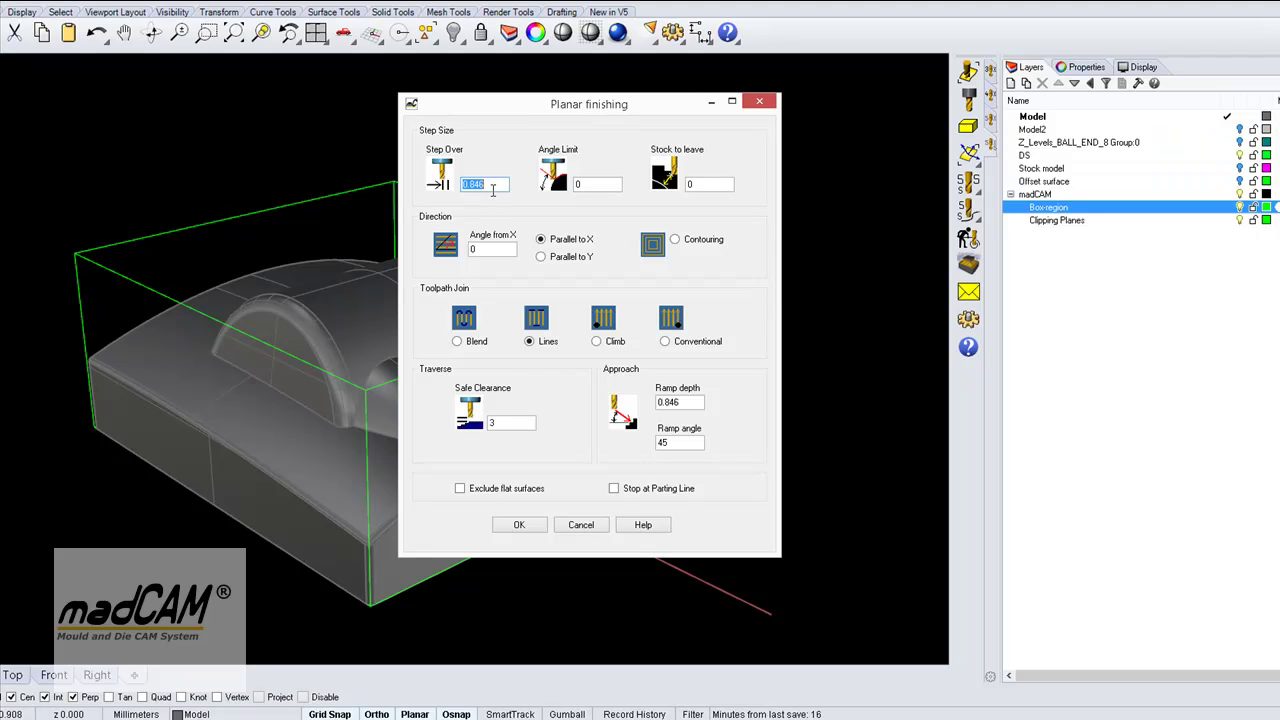
{"action": "type", "text": "1"}
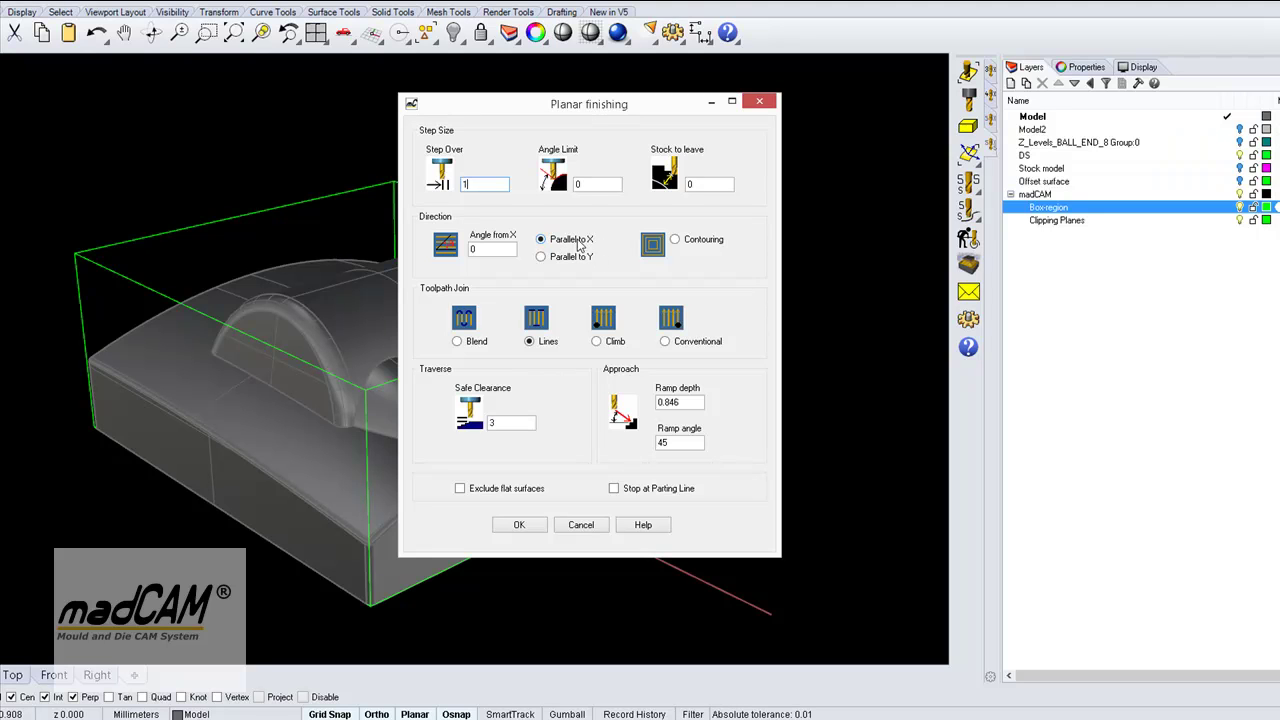
{"action": "left_click", "coordinate": [519, 524]}
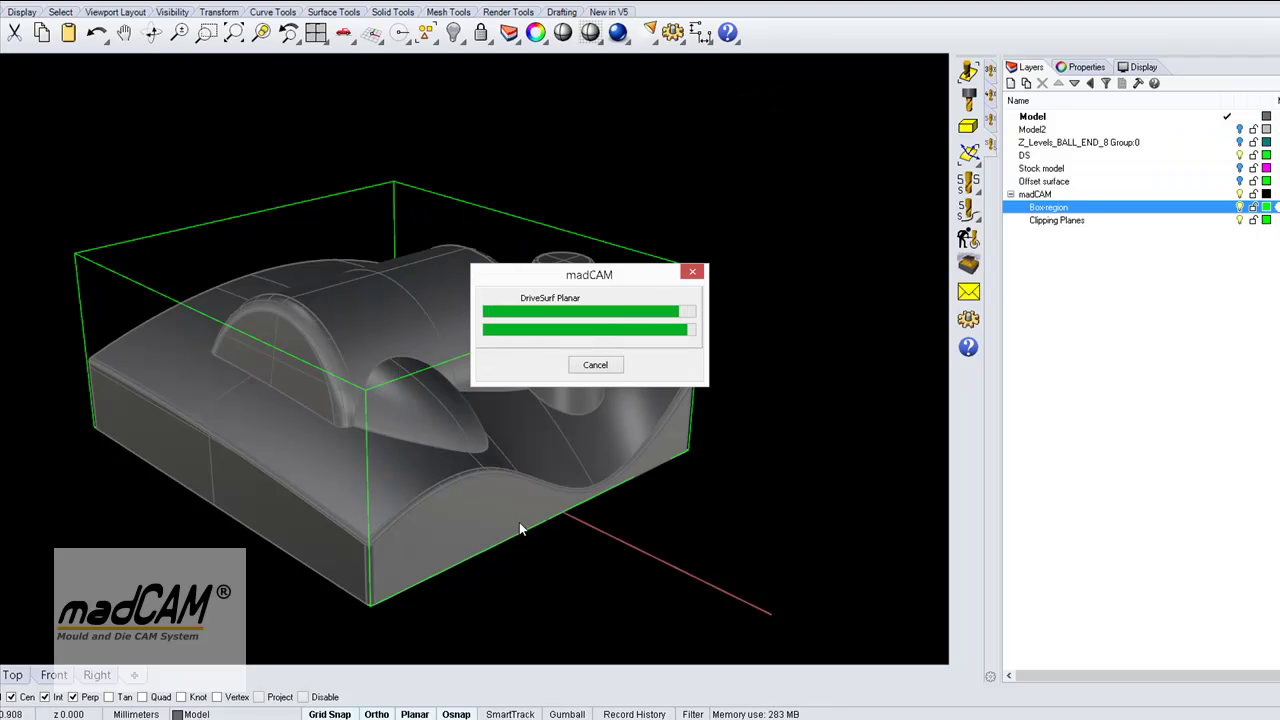
{"action": "right_click_drag", "start_coordinate": [624, 457], "coordinate": [738, 440]}
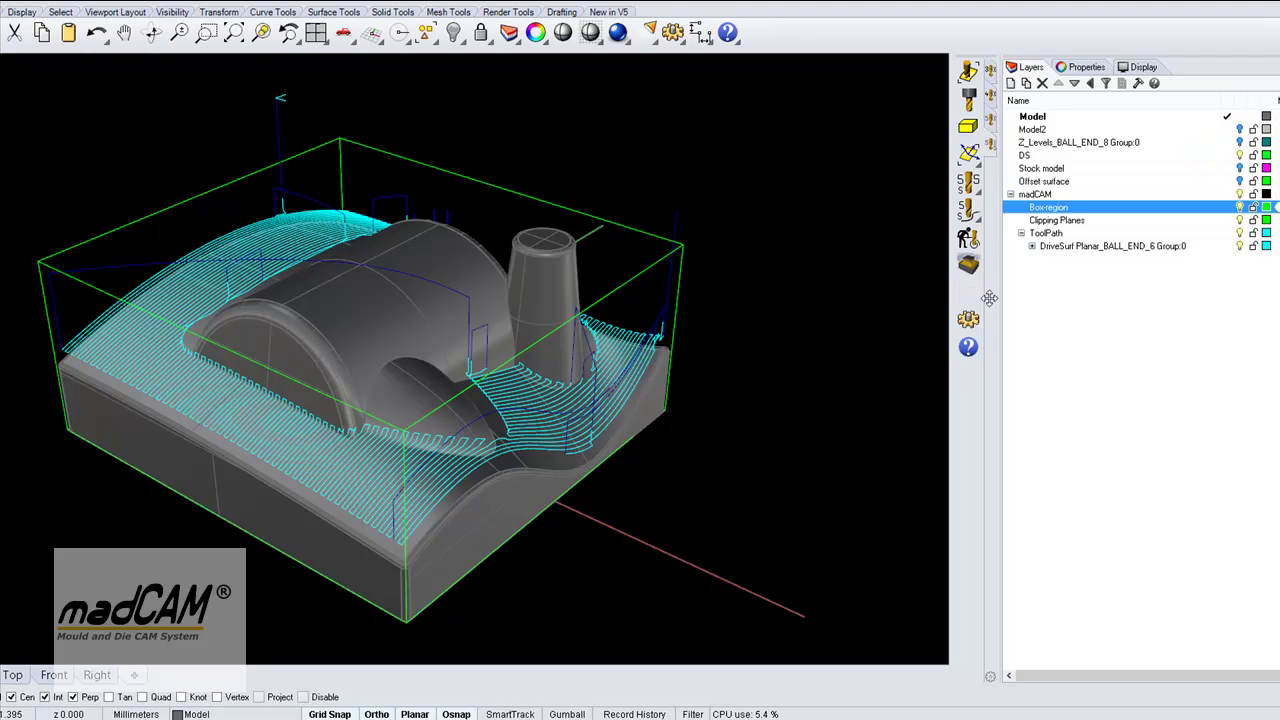
Step: Recalculate the existing planar toolpath with passes running parallel to Y
{"action": "left_click", "coordinate": [671, 317]}
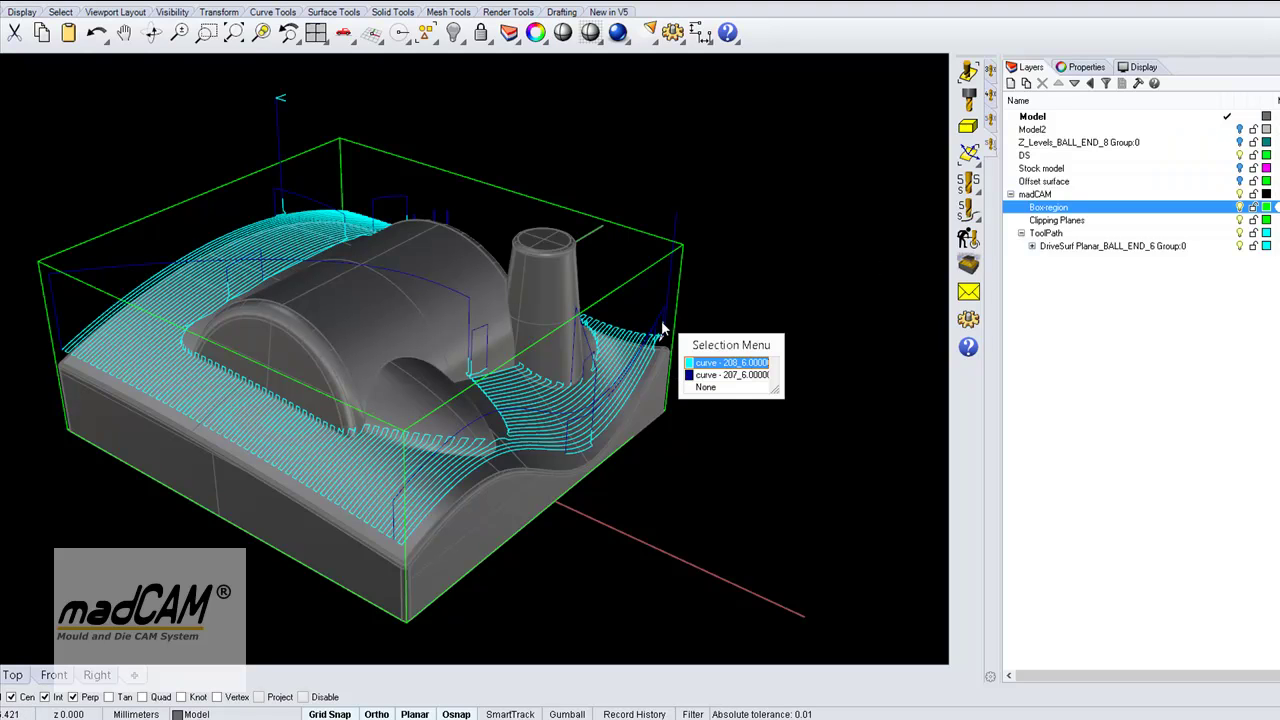
{"action": "left_click", "coordinate": [709, 368]}
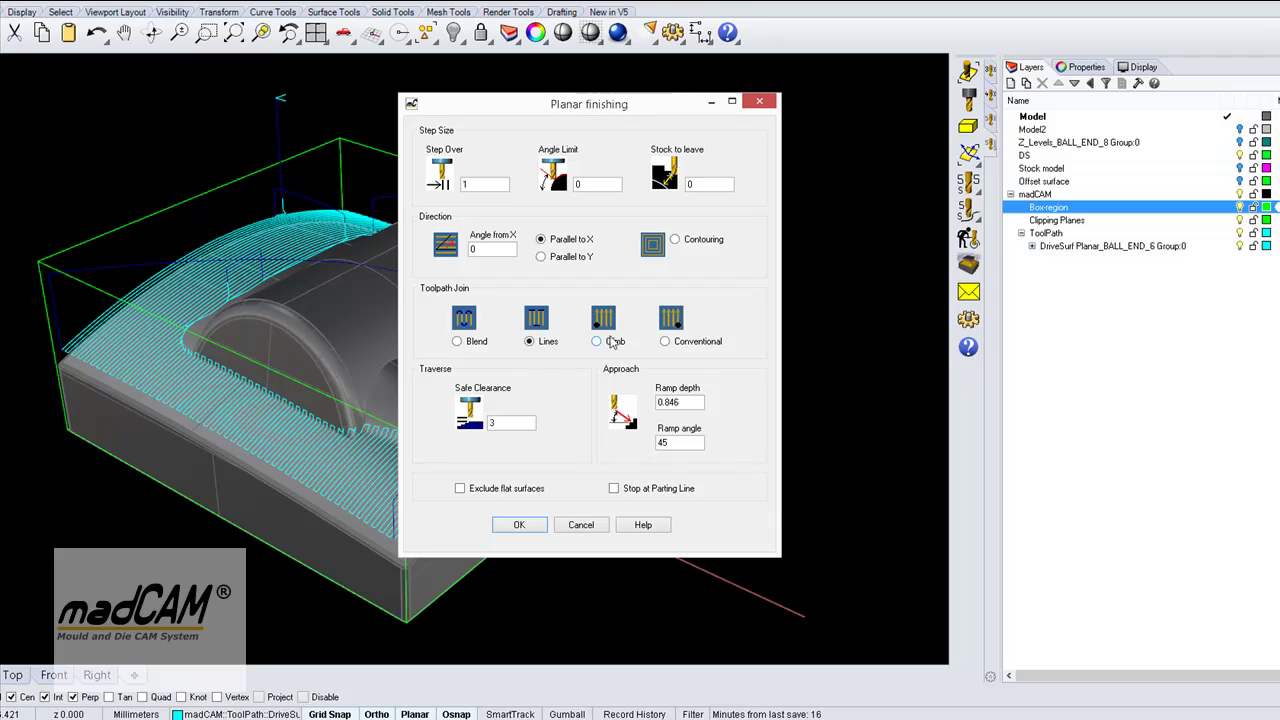
{"action": "left_click", "coordinate": [541, 257]}
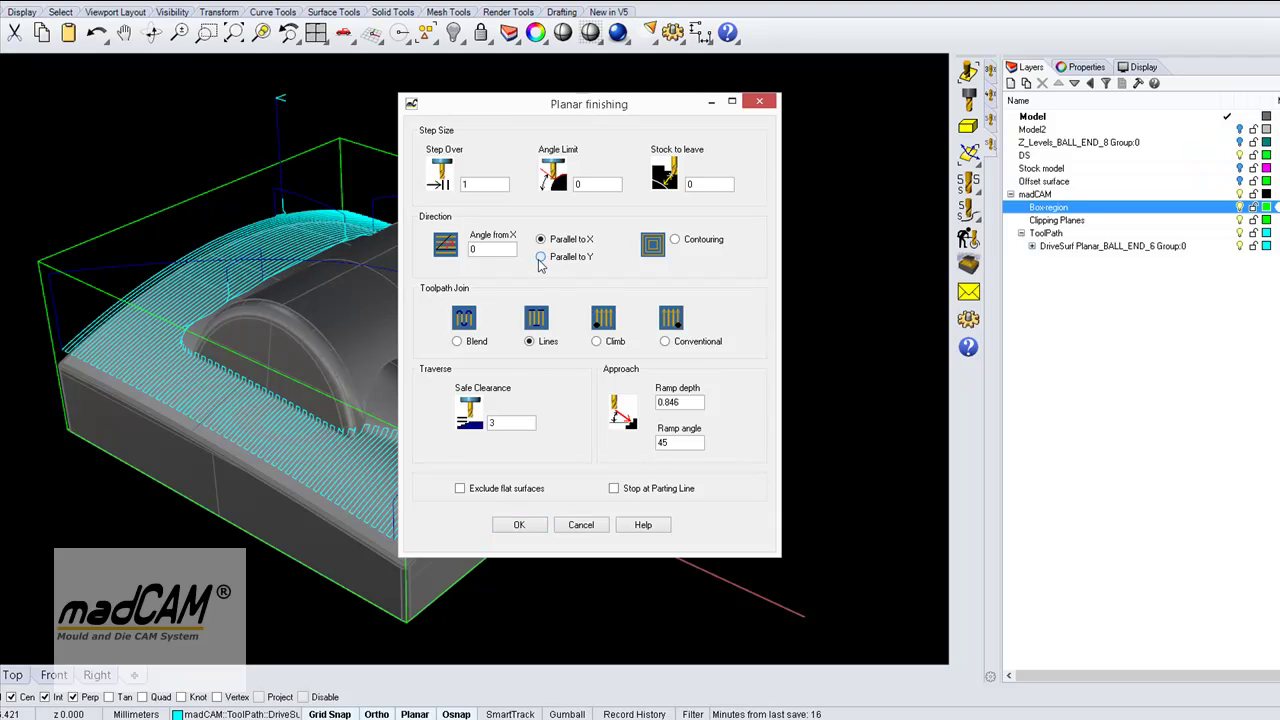
{"action": "left_click", "coordinate": [534, 526]}
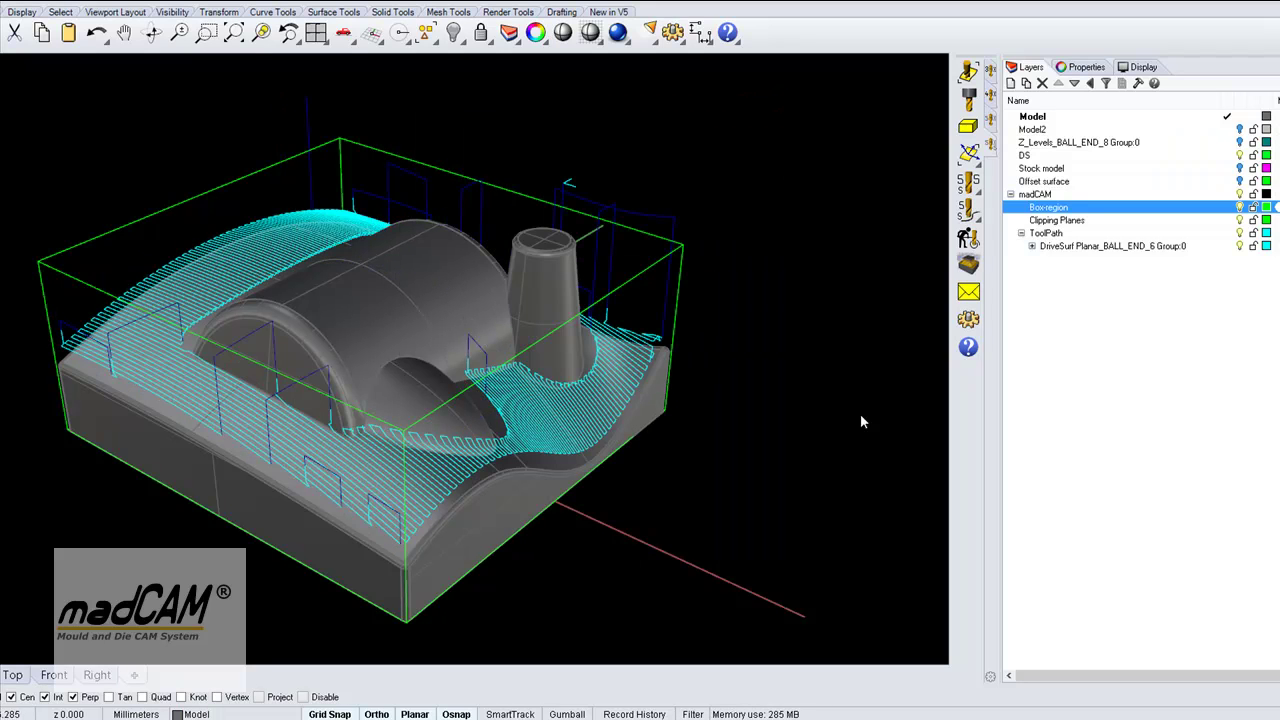
Step: Switch the toolpath to Contouring passes that start from outside and inspect the result
{"action": "double_click", "coordinate": [611, 316]}
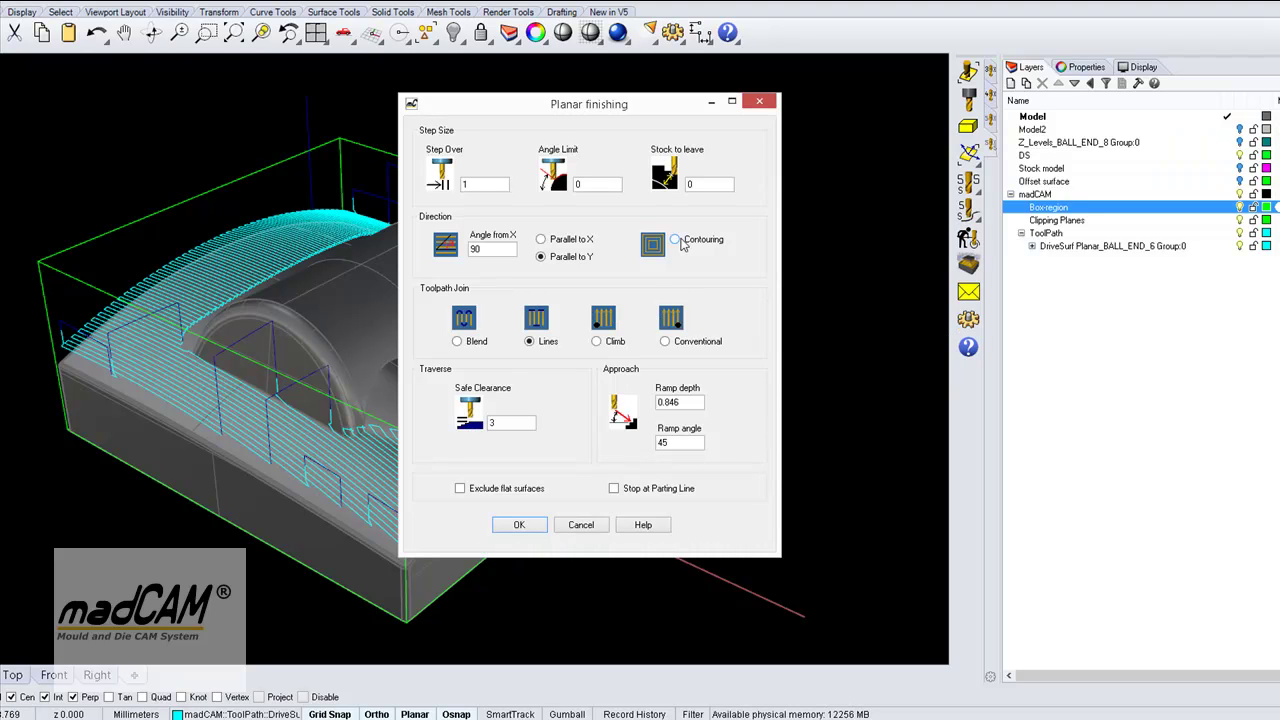
{"action": "left_click", "coordinate": [678, 241]}
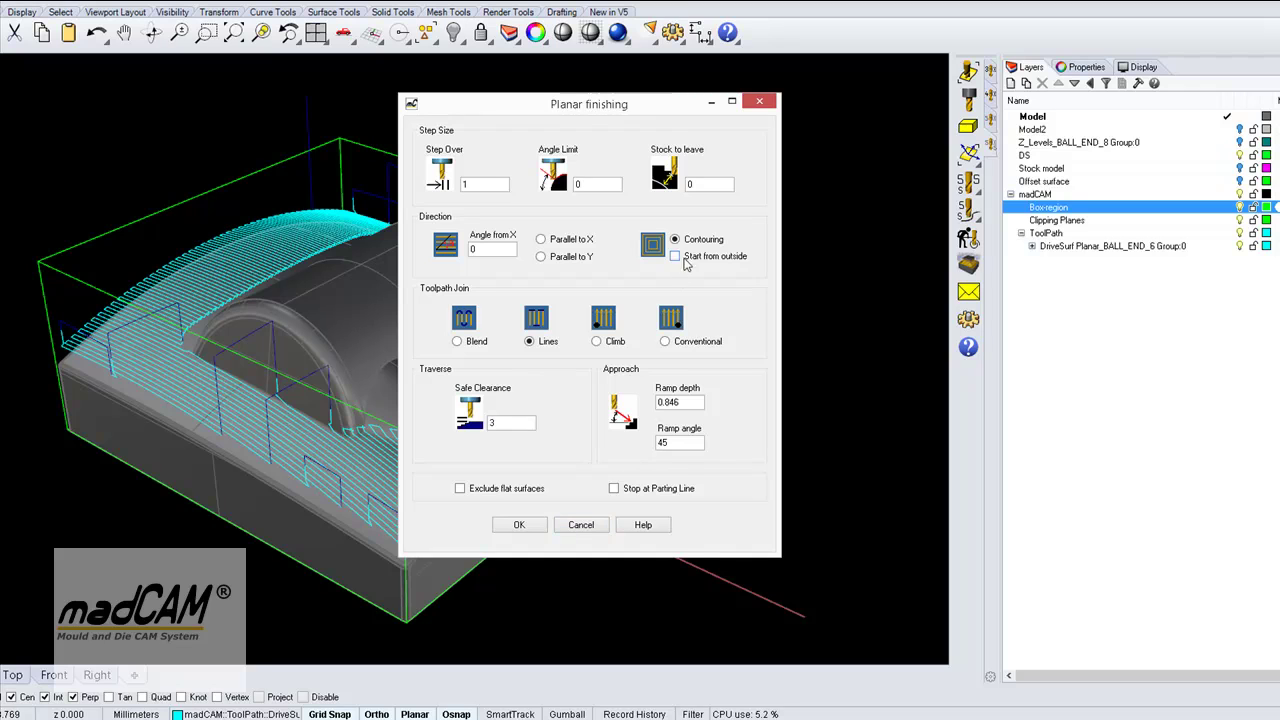
{"action": "left_click", "coordinate": [675, 256]}
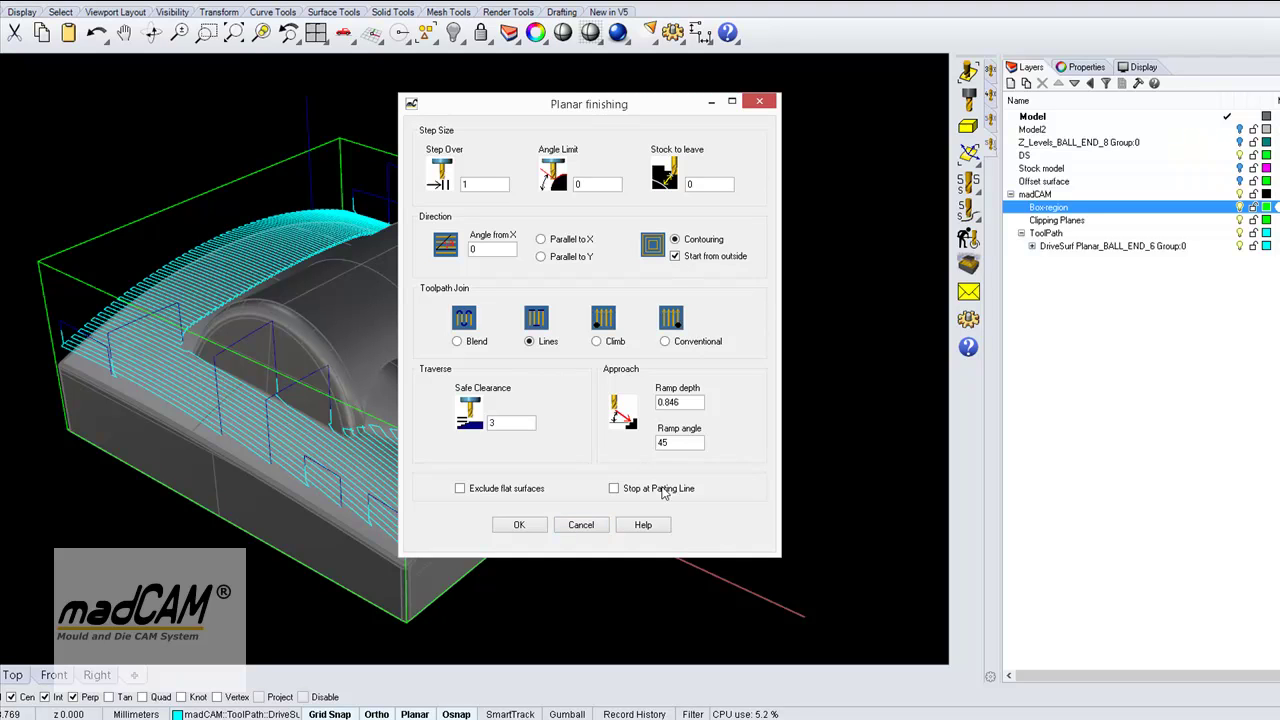
{"action": "left_click", "coordinate": [519, 525]}
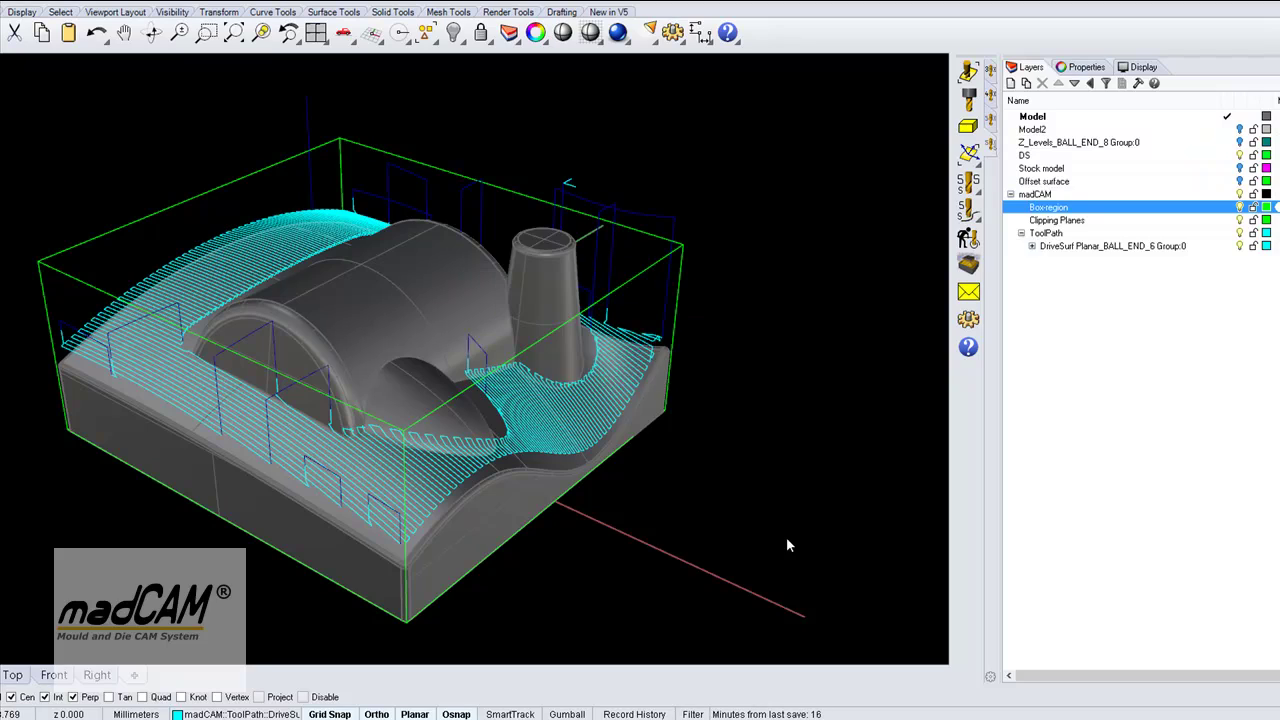
{"action": "right_click_drag", "start_coordinate": [786, 544], "coordinate": [771, 501]}
{"action": "scroll", "coordinate": [771, 501], "scroll_direction": "up", "scroll_amount": 5}
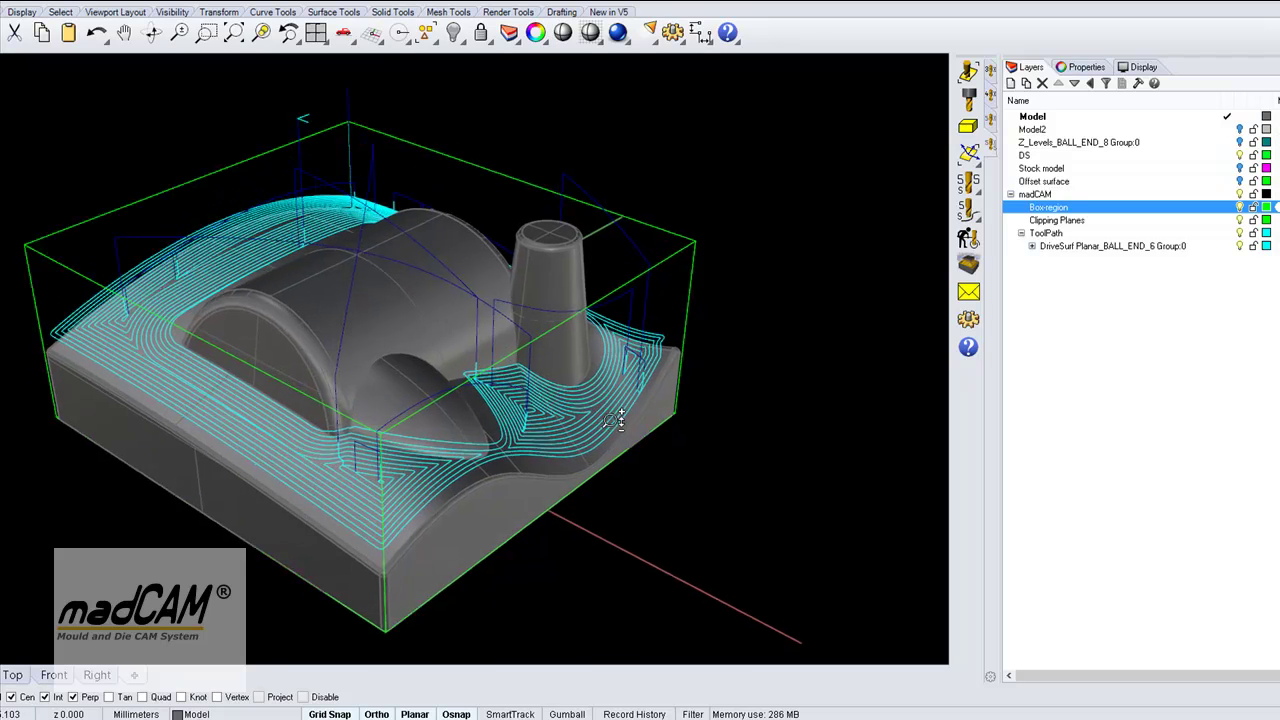
{"action": "scroll", "coordinate": [625, 410], "scroll_direction": "down", "scroll_amount": 5}
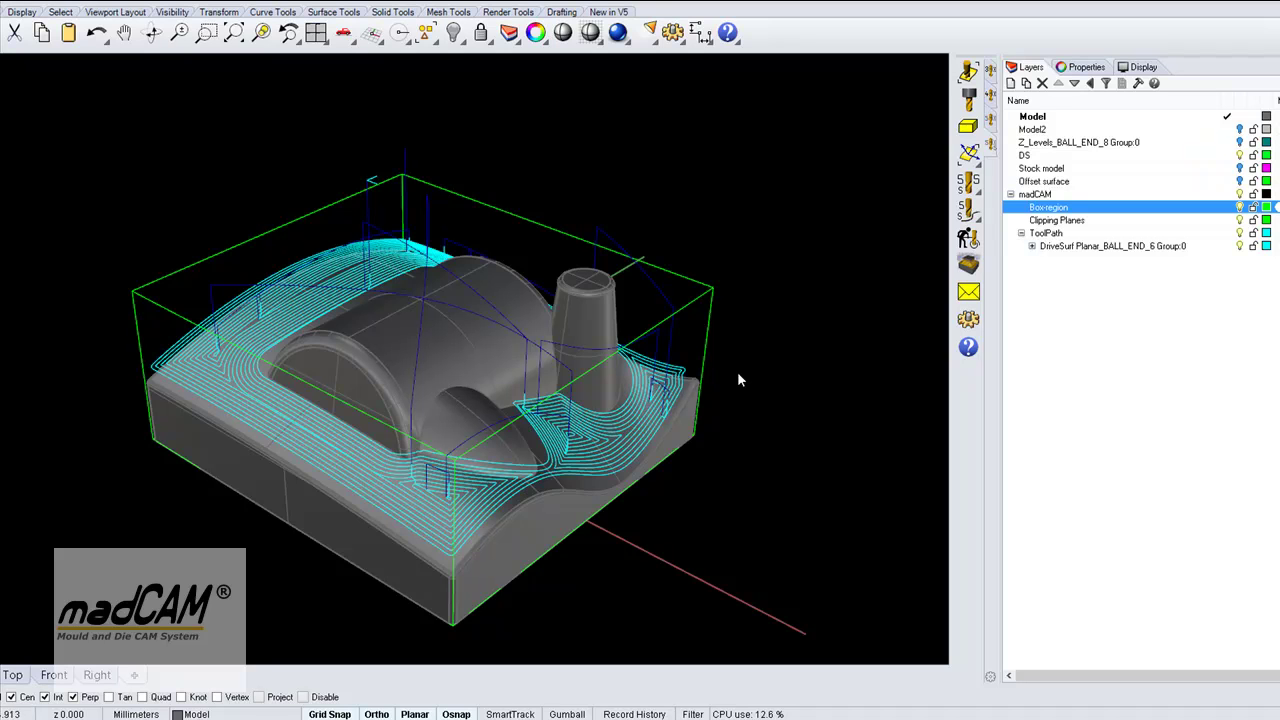
Step: Hide the first toolpath and set the arch's fillet surface as the drive surface
{"action": "left_click", "coordinate": [1240, 246]}
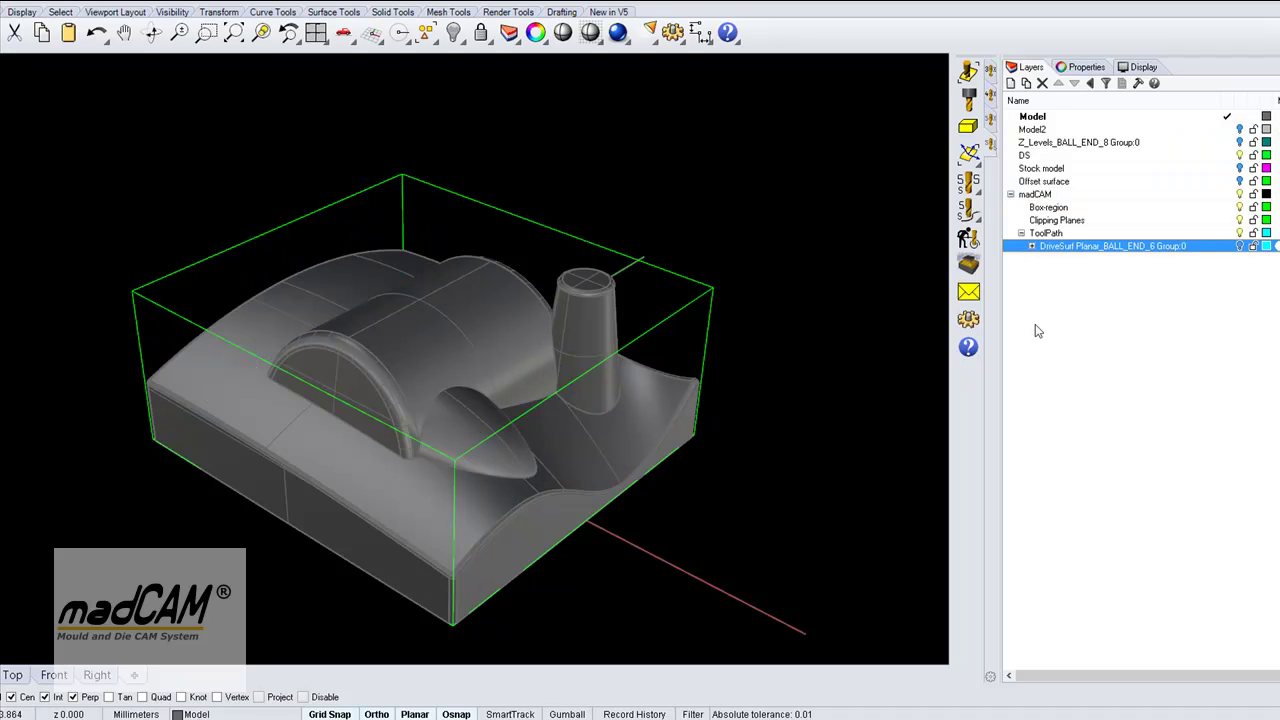
{"action": "right_click_drag", "start_coordinate": [880, 325], "coordinate": [800, 320]}
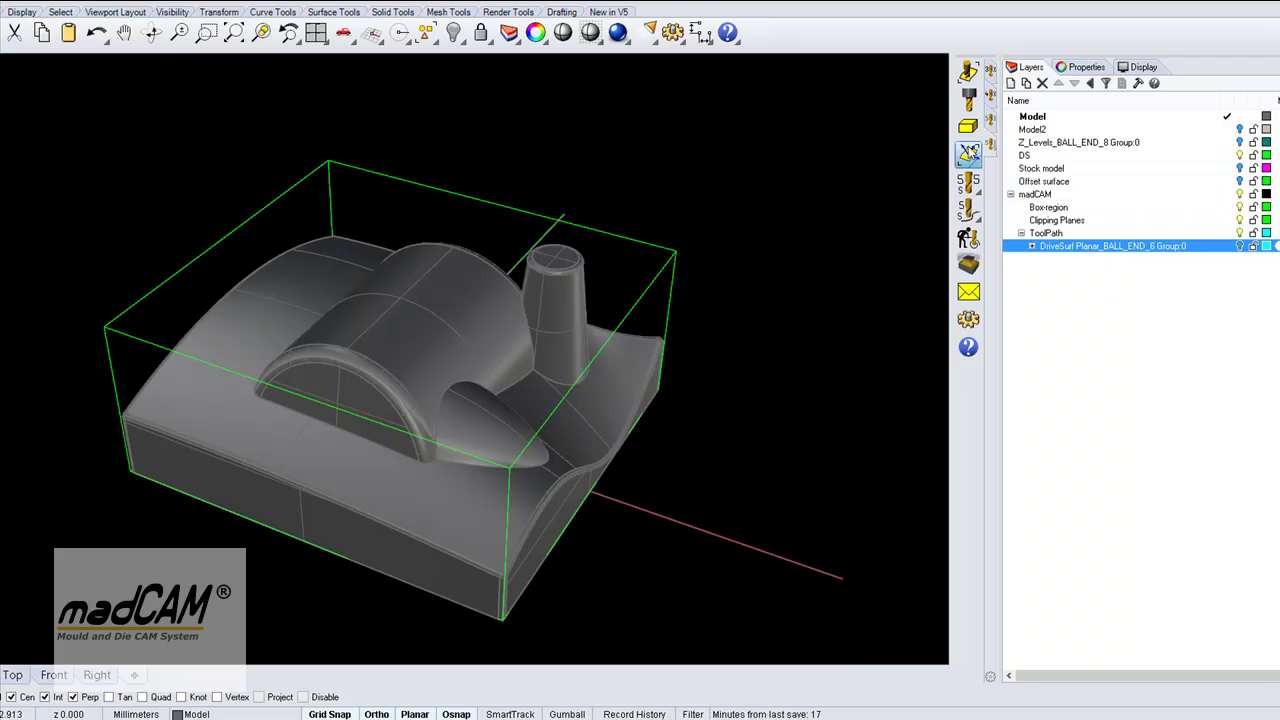
{"action": "scroll", "coordinate": [422, 413], "scroll_direction": "up", "scroll_amount": 5}
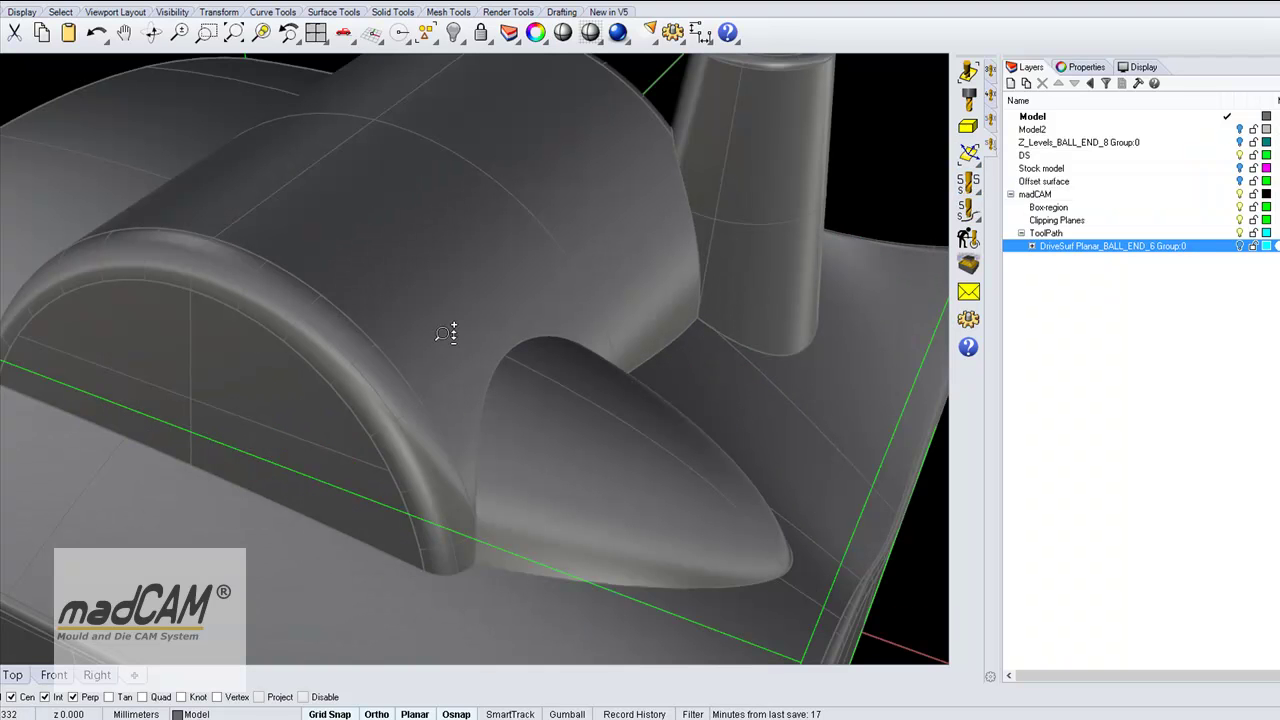
{"action": "left_click", "coordinate": [335, 350]}
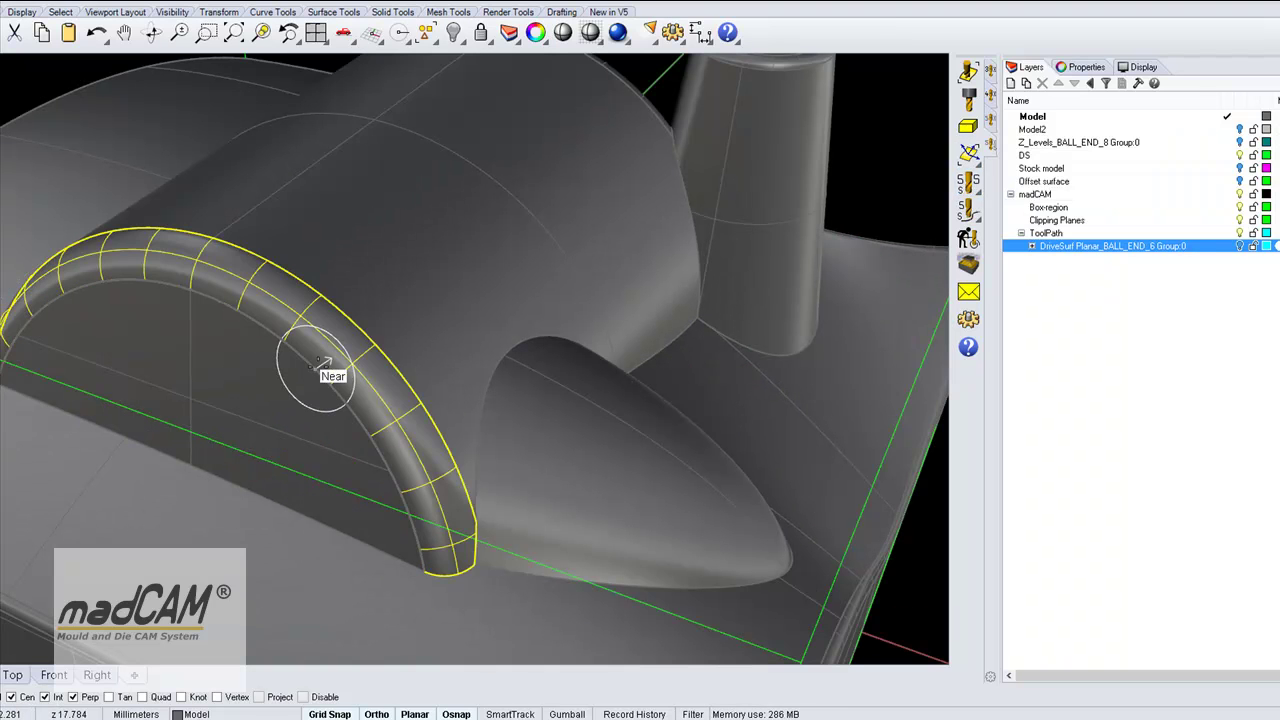
{"action": "key", "text": "Return"}
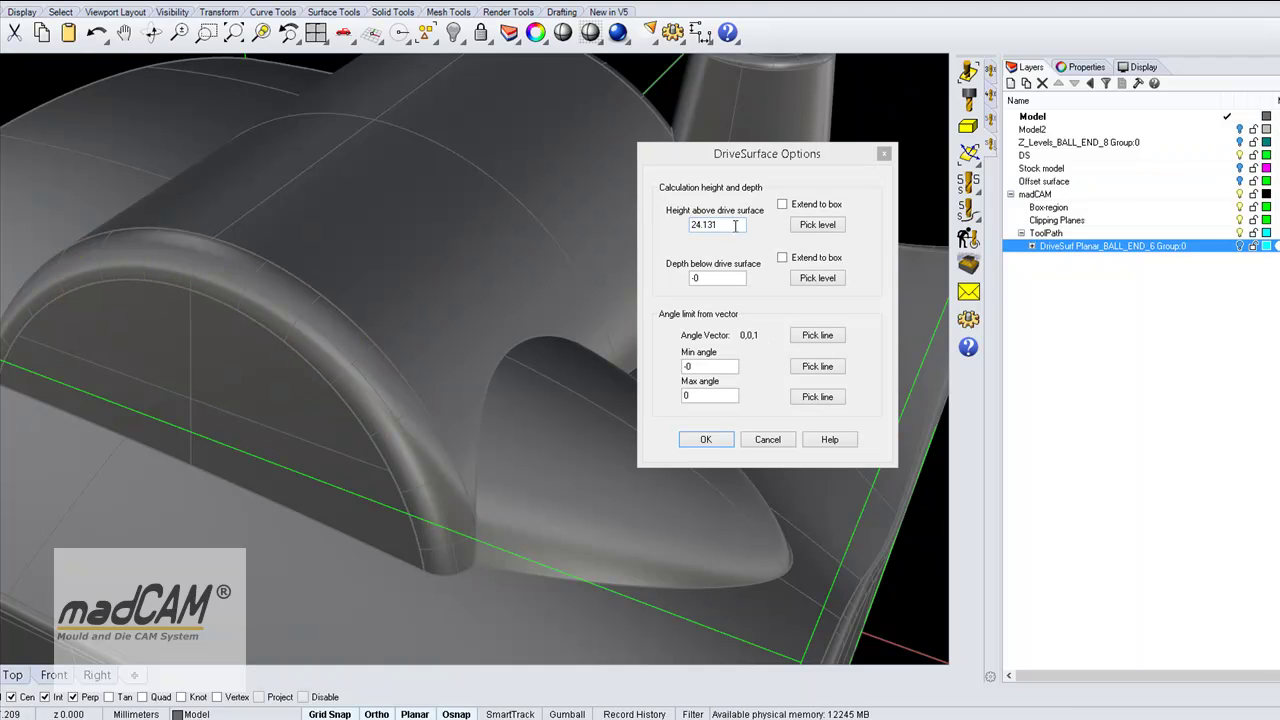
{"action": "left_click", "coordinate": [705, 440]}
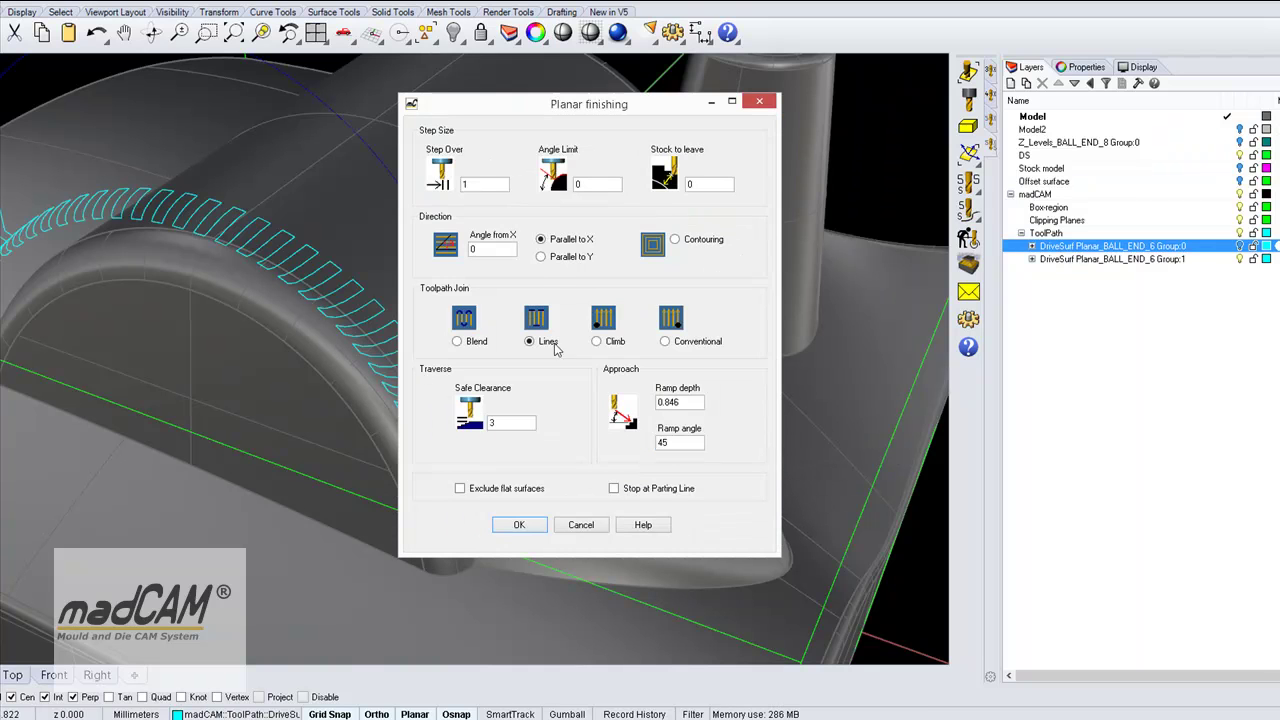
Step: Compute a Parallel to Y planar finishing toolpath on the arch fillet, then hide it
{"action": "left_click", "coordinate": [541, 257]}
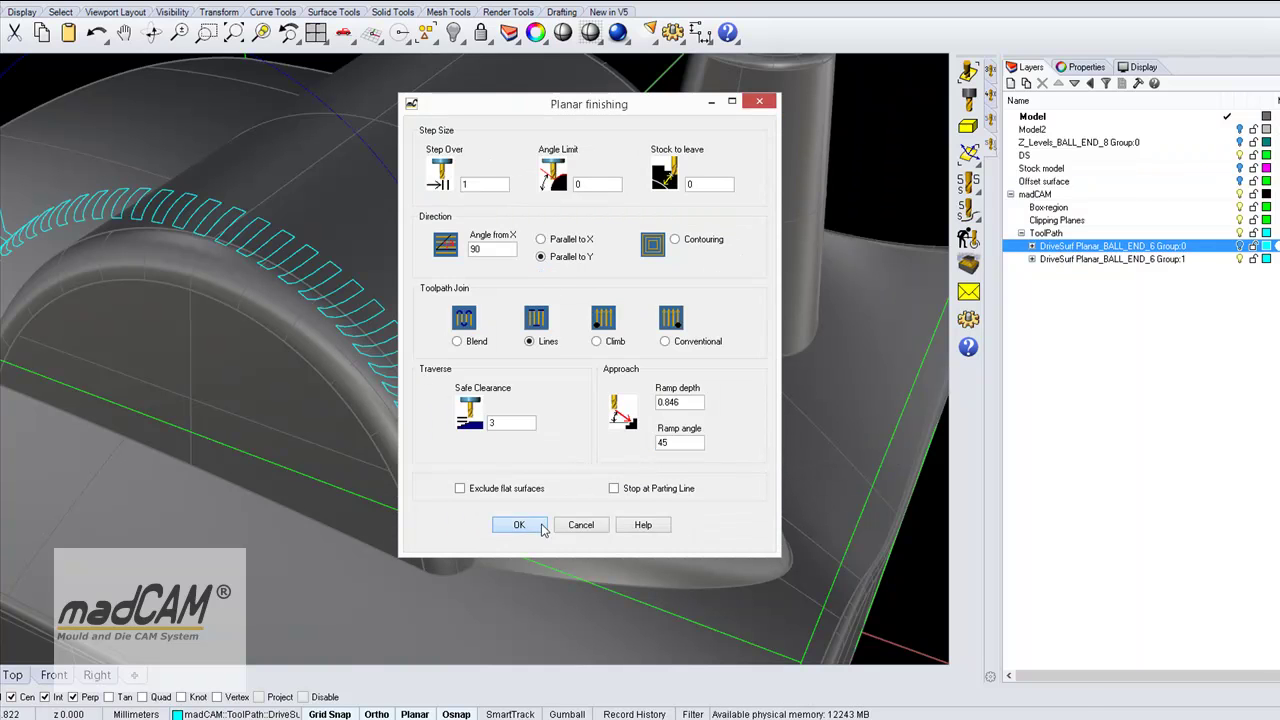
{"action": "left_click", "coordinate": [519, 525]}
{"action": "right_click_drag", "start_coordinate": [605, 520], "coordinate": [652, 517]}
{"action": "scroll", "coordinate": [652, 517], "scroll_direction": "down", "scroll_amount": 5}
{"action": "right_click_drag", "start_coordinate": [623, 451], "coordinate": [660, 400]}
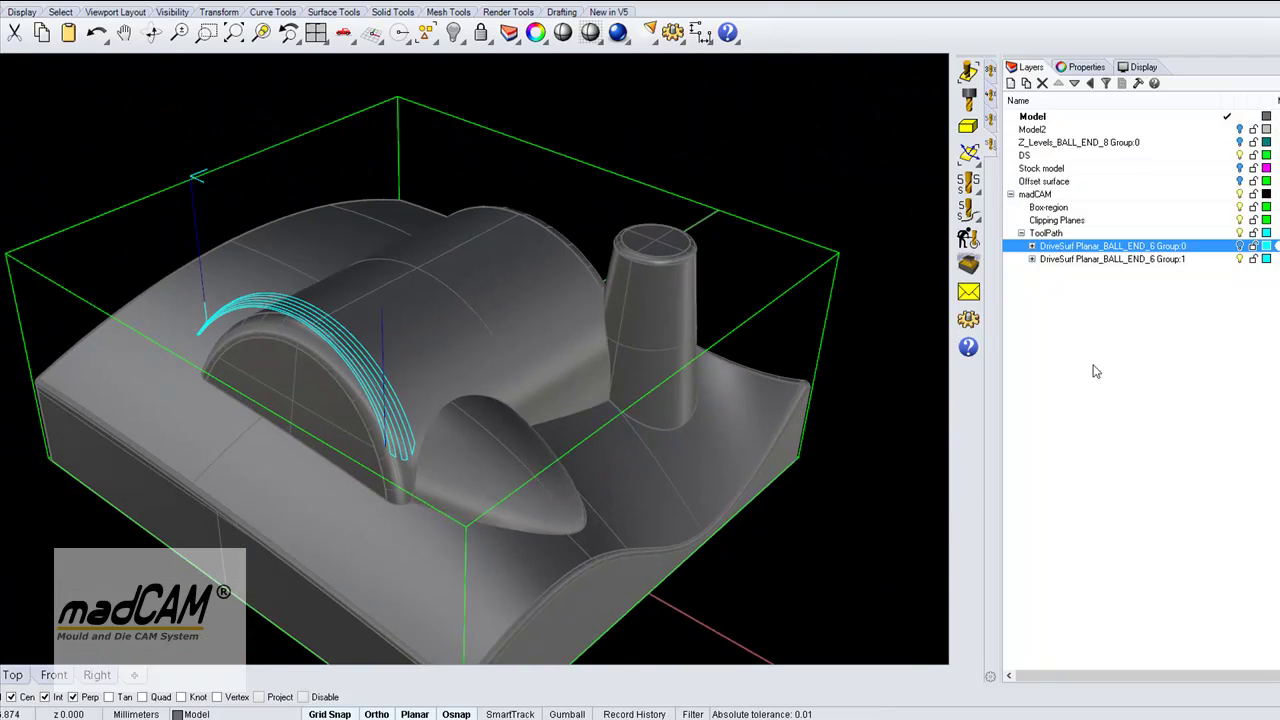
{"action": "left_click", "coordinate": [1240, 259]}
{"action": "scroll", "coordinate": [584, 321], "scroll_direction": "down", "scroll_amount": 3}
{"action": "mouse_move", "coordinate": [574, 336]}
{"action": "right_mouse_down"}
{"action": "mouse_move", "coordinate": [590, 305]}
{"action": "mouse_move", "coordinate": [597, 332]}
{"action": "right_mouse_up"}
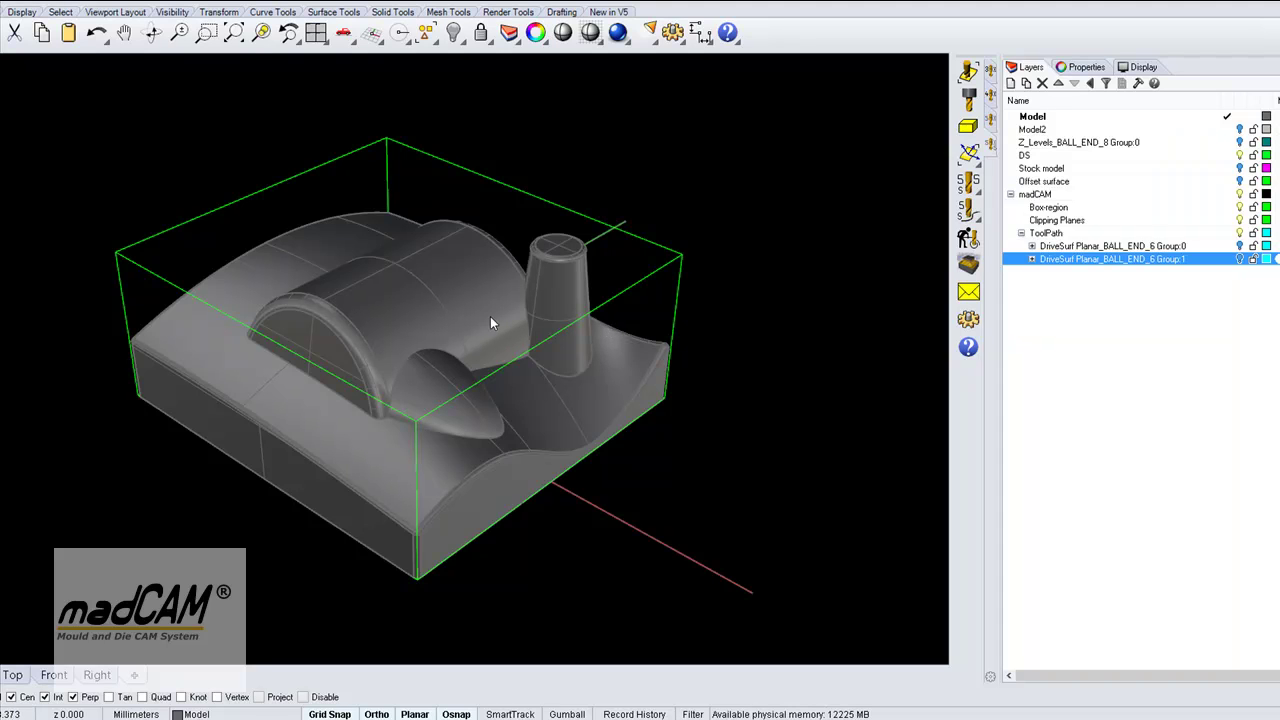
Step: Draw a corner-to-corner plane over the box top and assign it to the DS layer
{"action": "right_click_drag", "start_coordinate": [408, 250], "coordinate": [468, 253]}
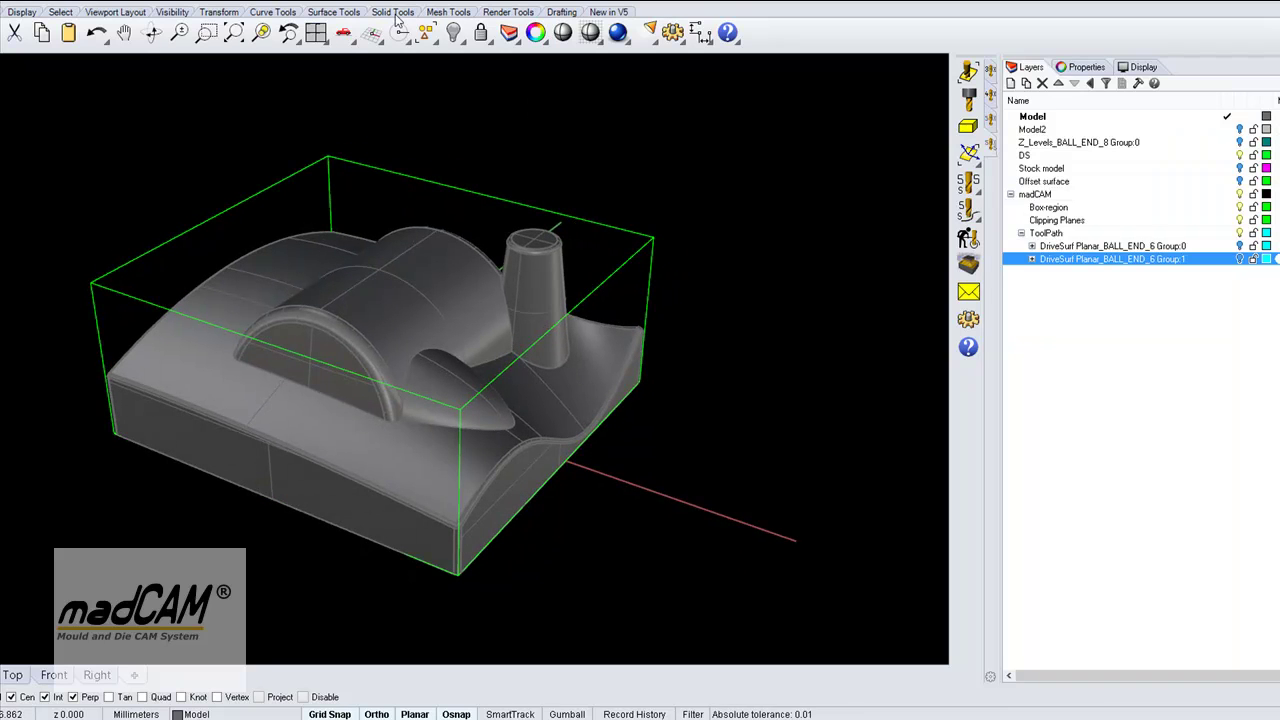
{"action": "left_click", "coordinate": [336, 13]}
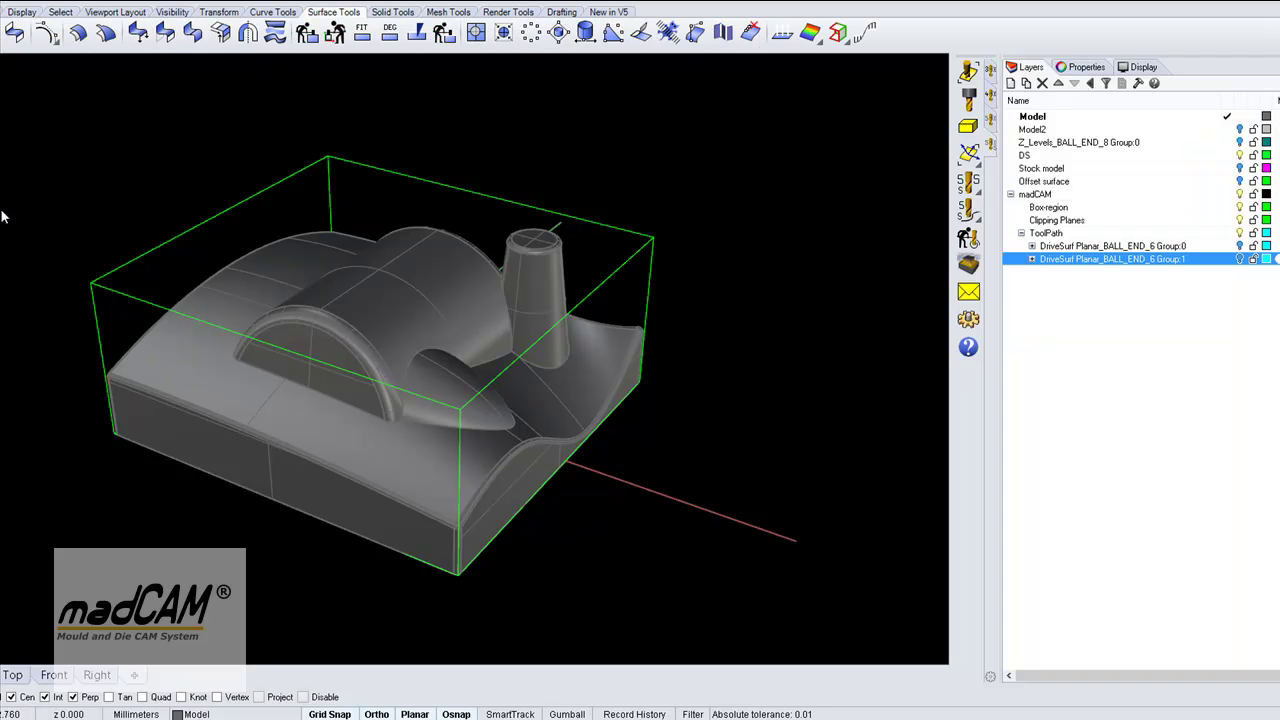
{"action": "left_click", "coordinate": [92, 284]}
{"action": "left_click", "coordinate": [647, 238]}
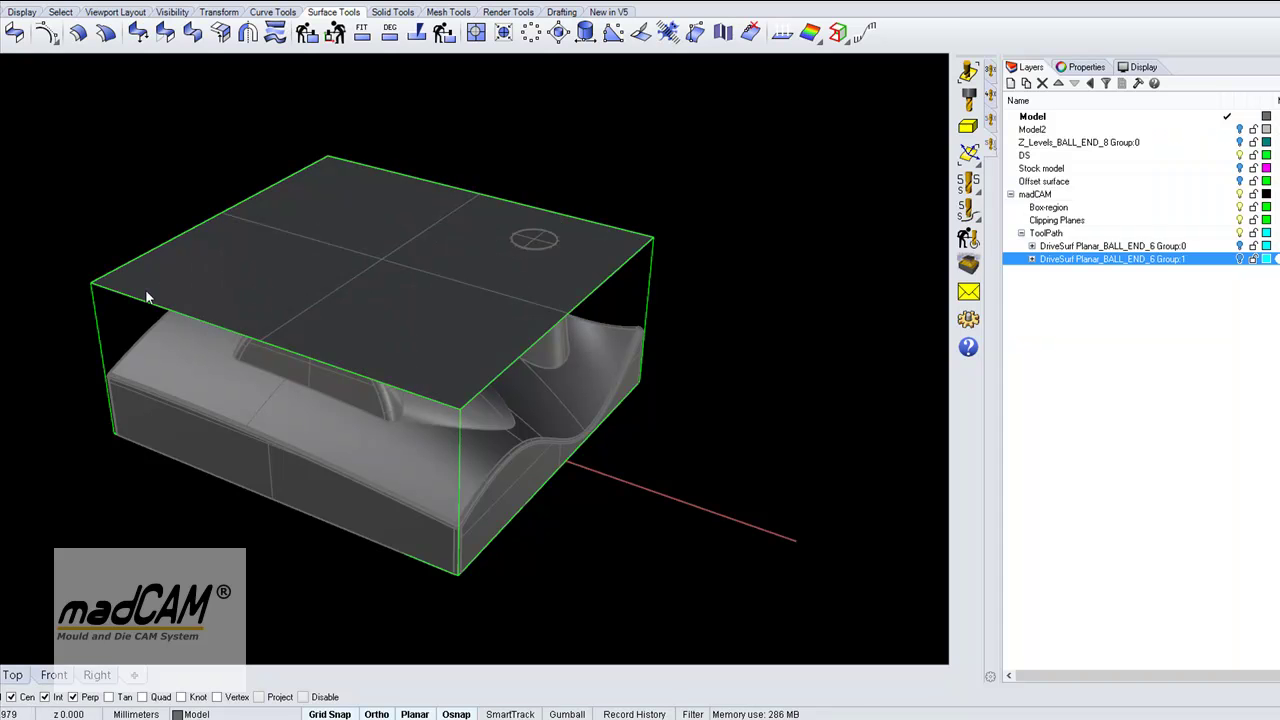
{"action": "left_click", "coordinate": [209, 266]}
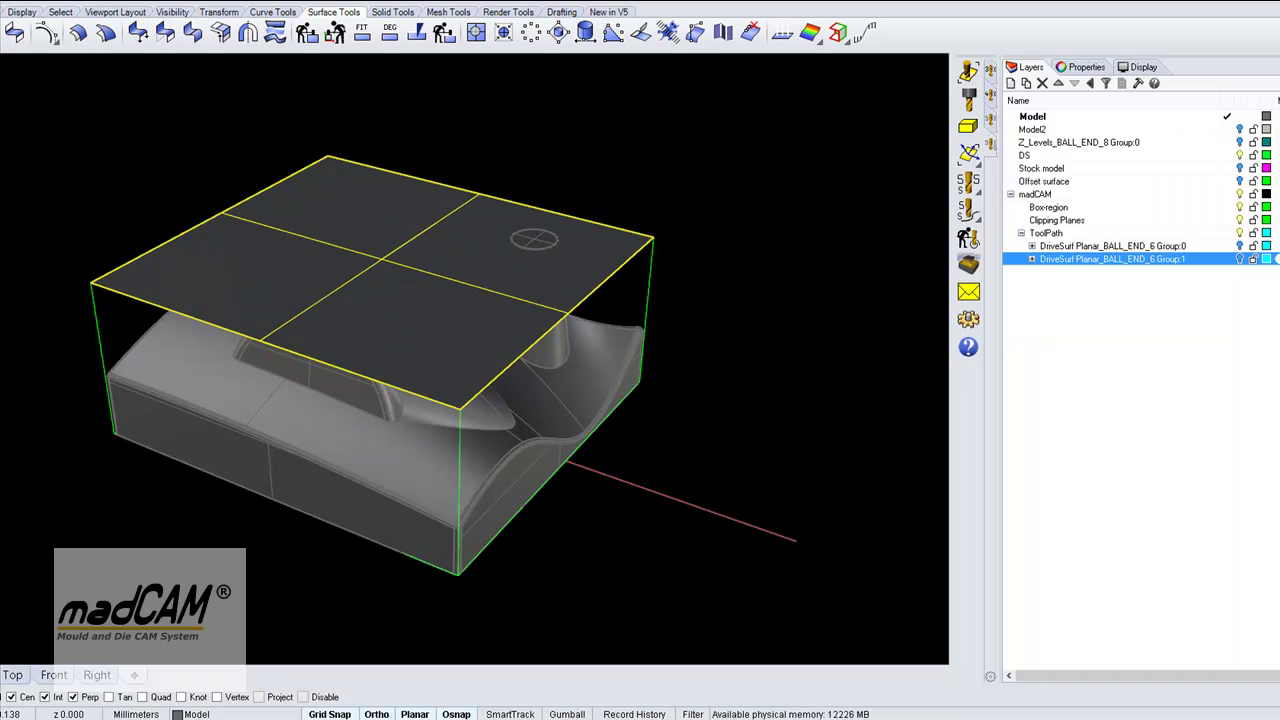
{"action": "right_click", "coordinate": [534, 238]}
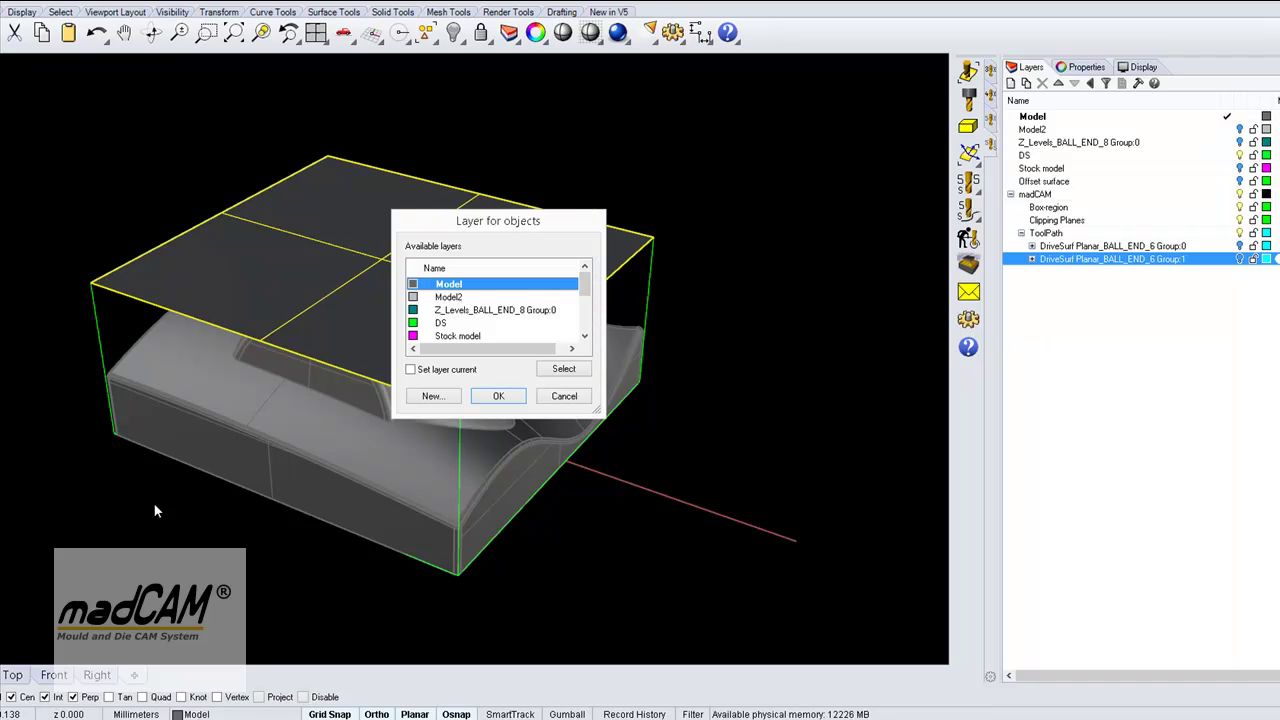
{"action": "left_click", "coordinate": [441, 324]}
Step: Set the top plane as drive surface with height 3 above and depth -38 at the box's bottom
{"action": "left_click", "coordinate": [500, 397]}
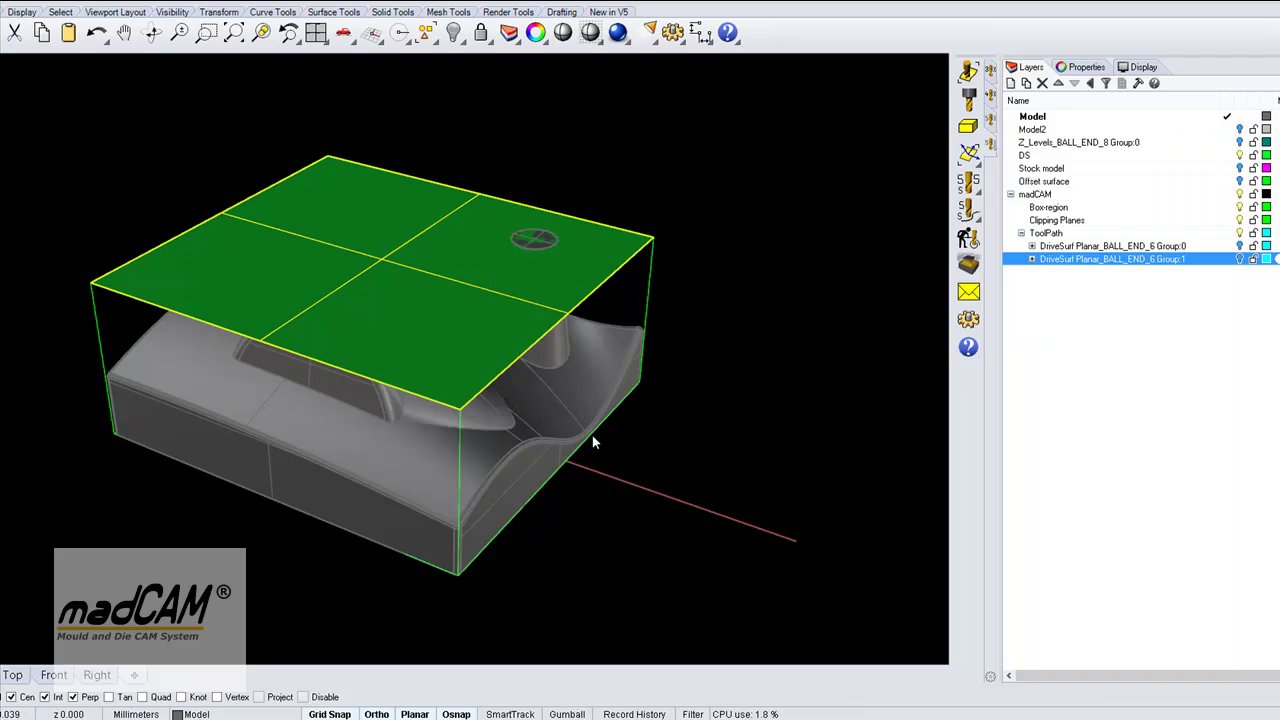
{"action": "right_click_drag", "start_coordinate": [747, 439], "coordinate": [783, 411]}
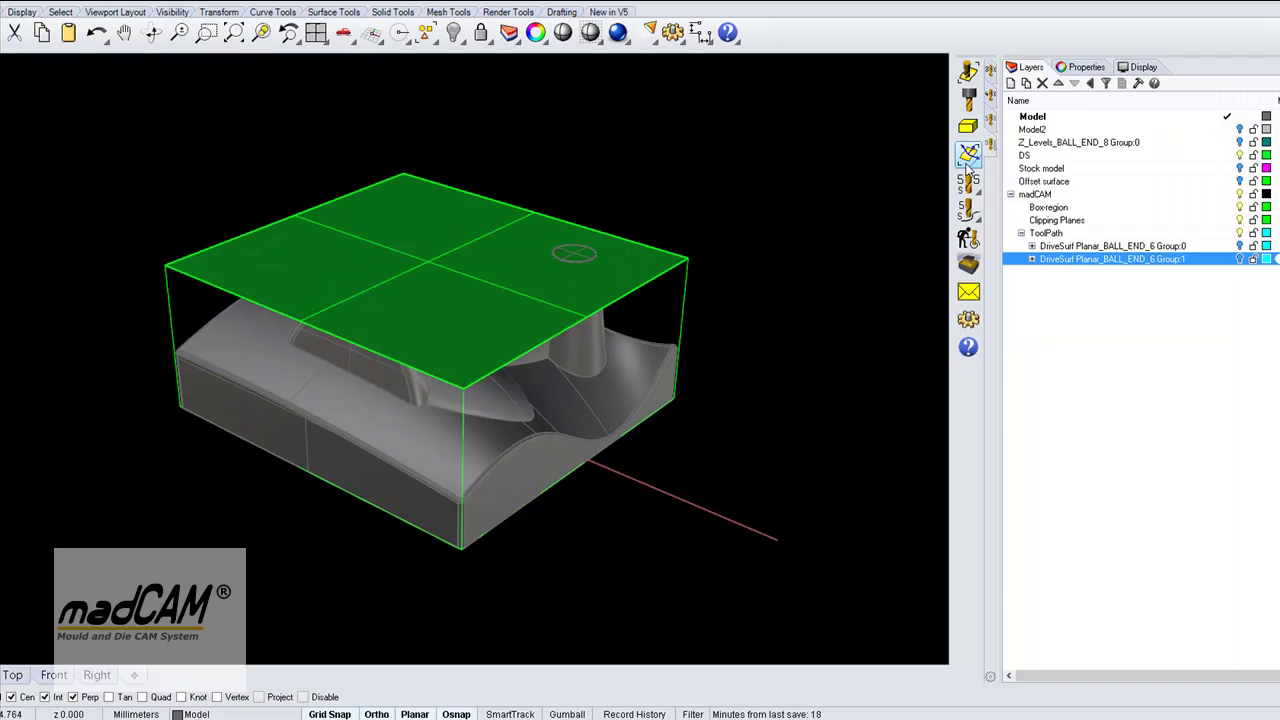
{"action": "left_click", "coordinate": [218, 287]}
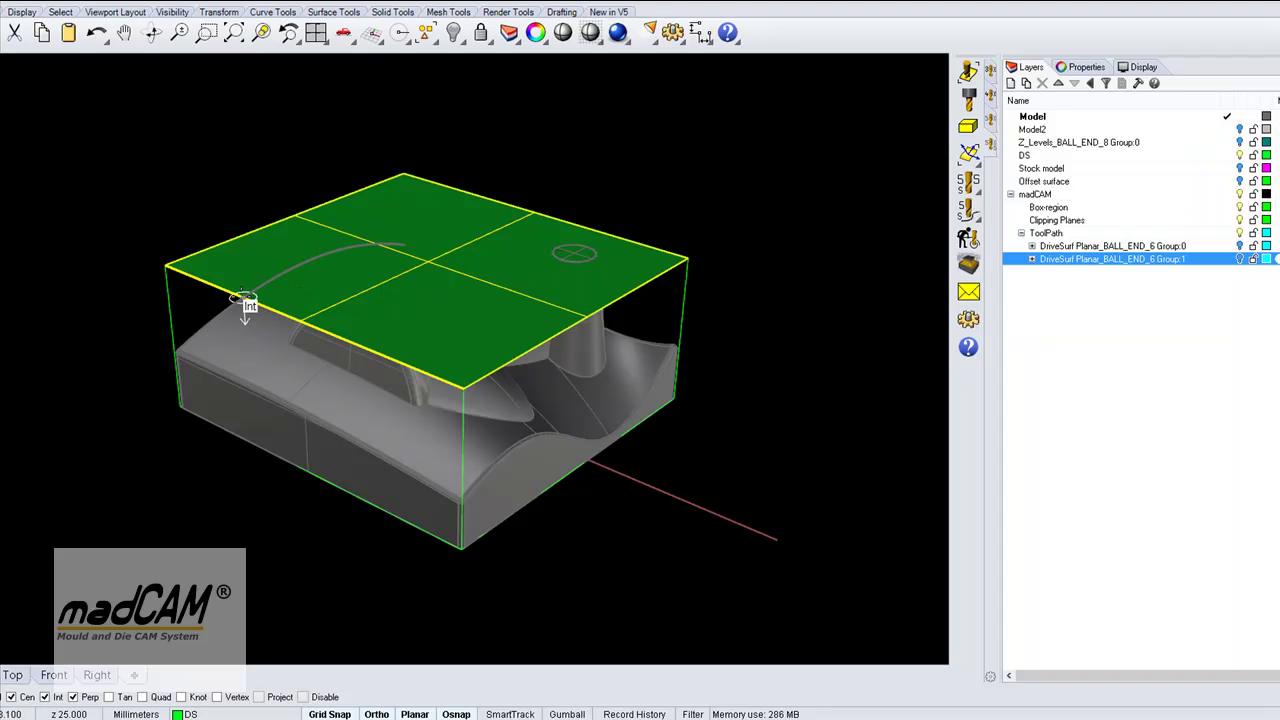
{"action": "right_click", "coordinate": [243, 298]}
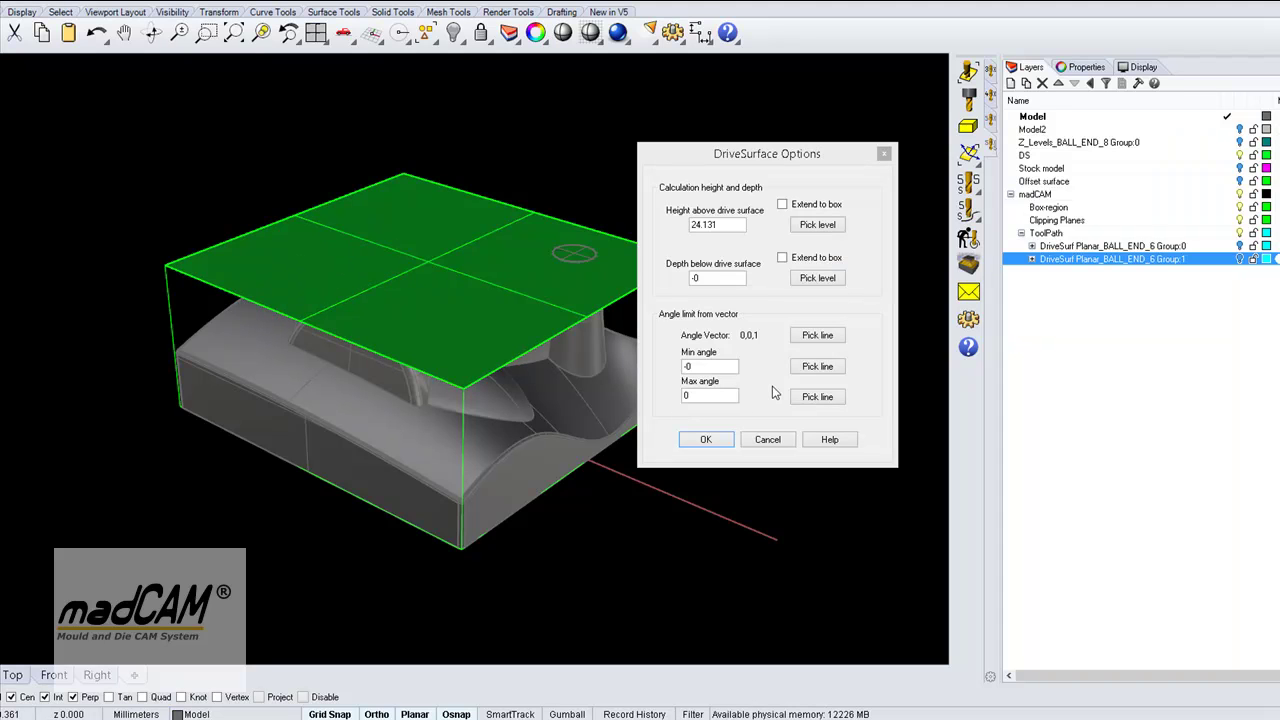
{"action": "double_click", "coordinate": [739, 227]}
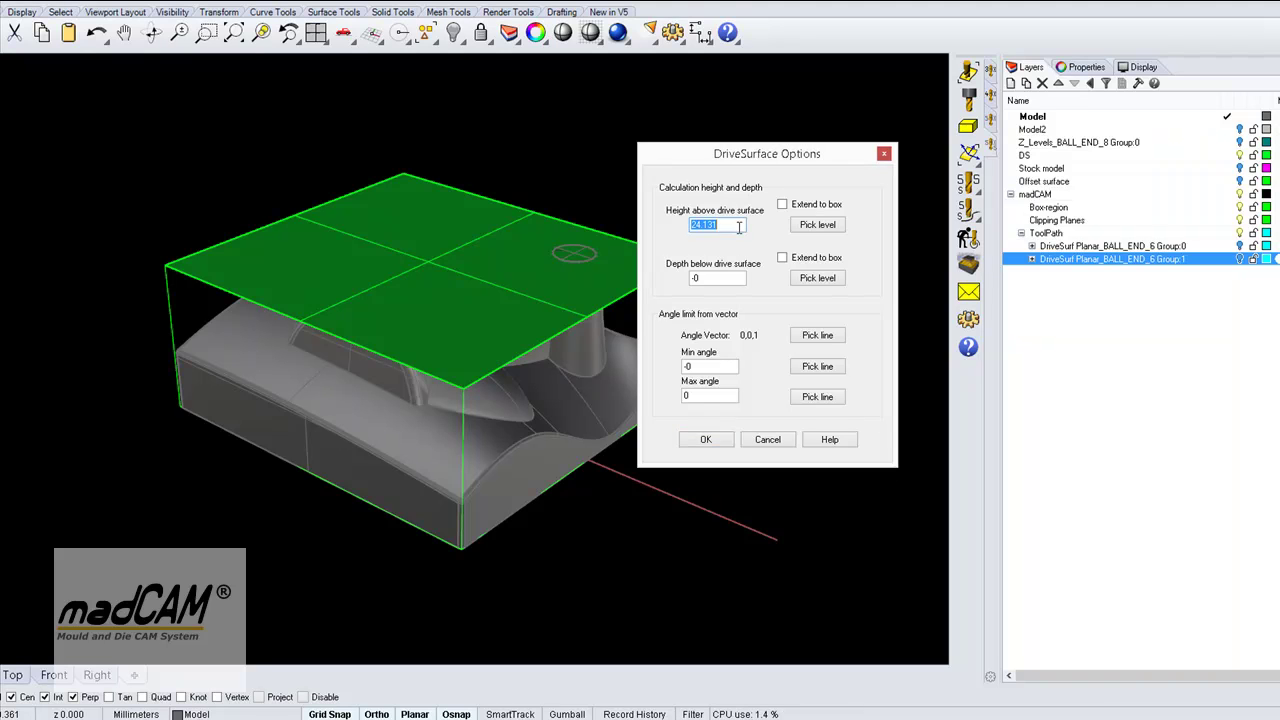
{"action": "type", "text": "3"}
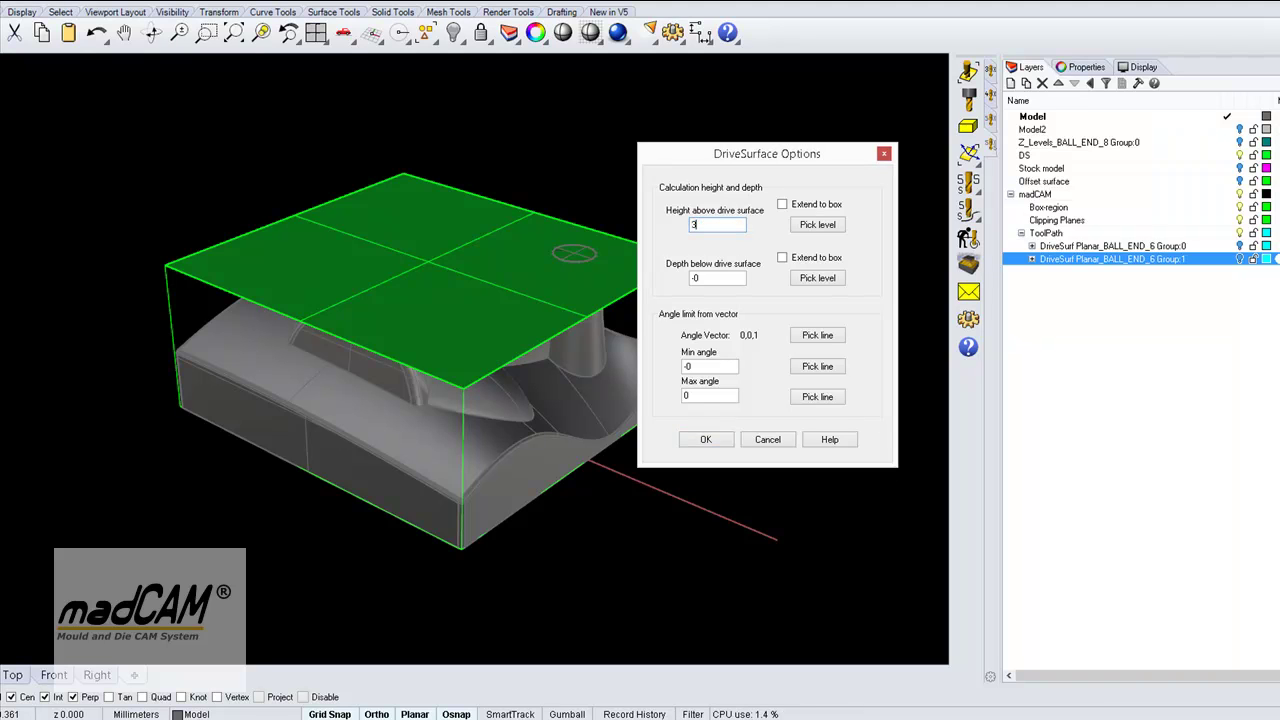
{"action": "left_click", "coordinate": [806, 280]}
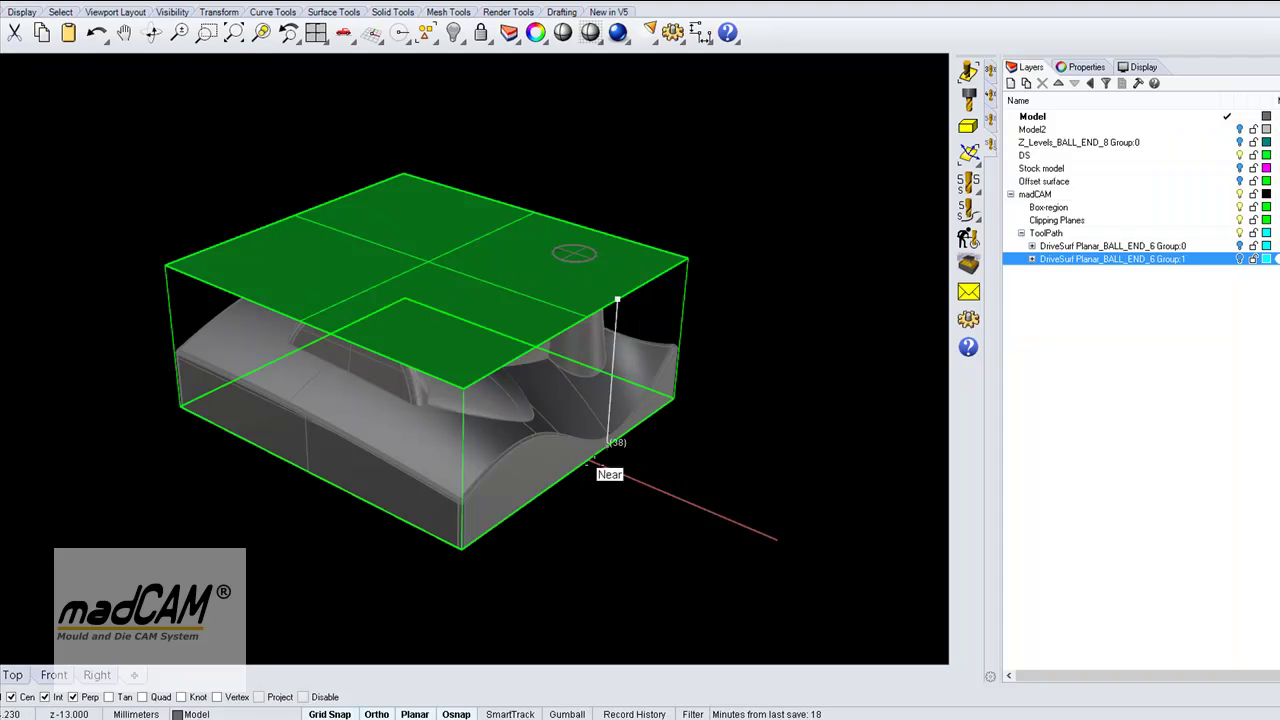
{"action": "left_click", "coordinate": [465, 546]}
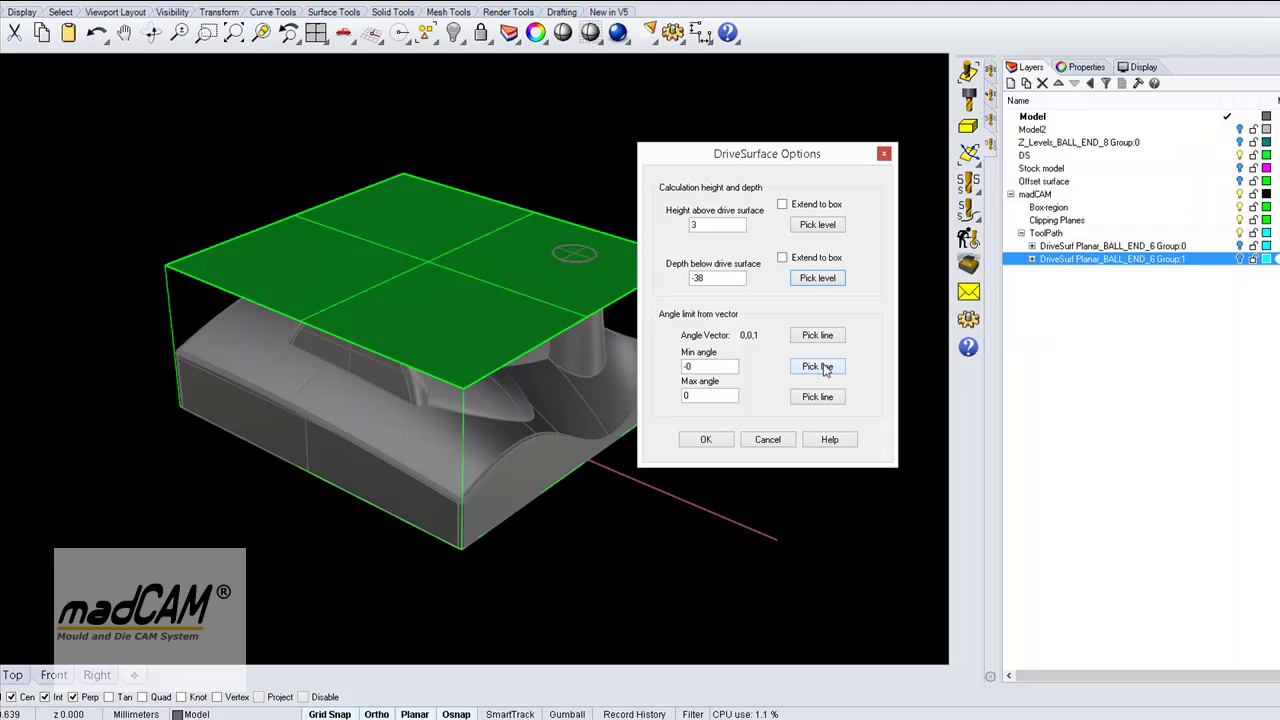
{"action": "left_click", "coordinate": [706, 440]}
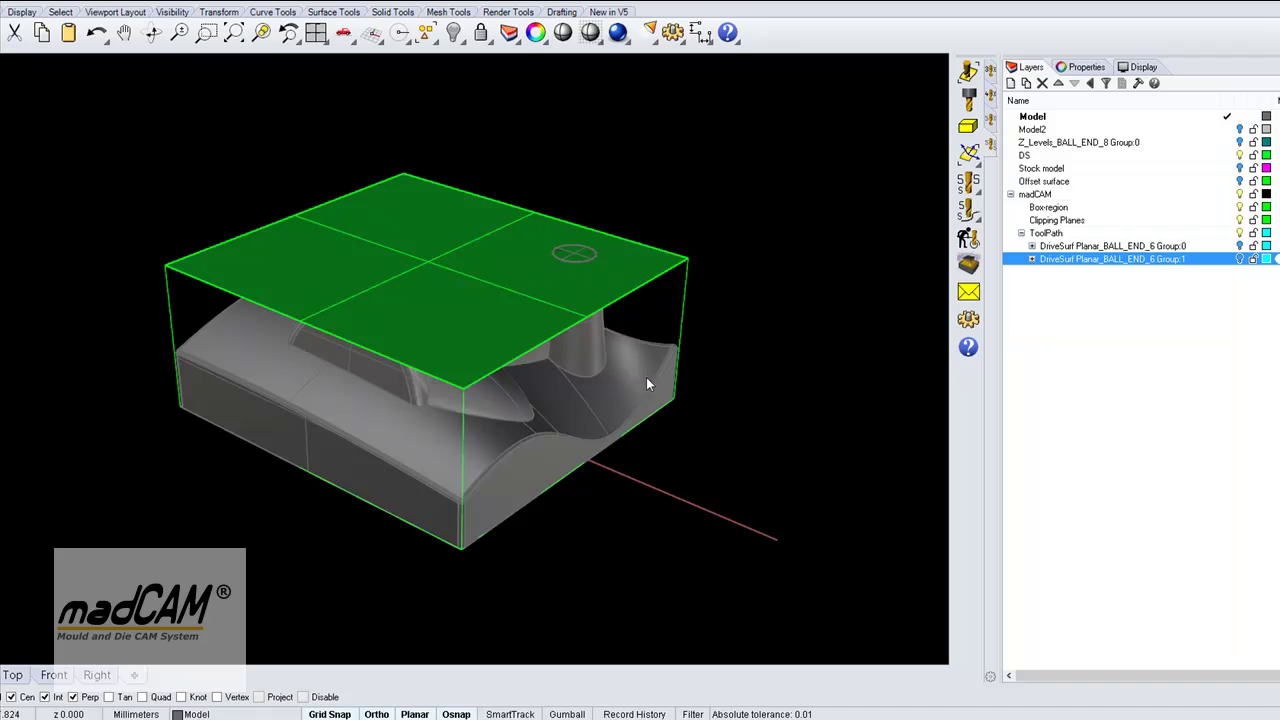
{"action": "right_click_drag", "start_coordinate": [646, 384], "coordinate": [790, 325]}
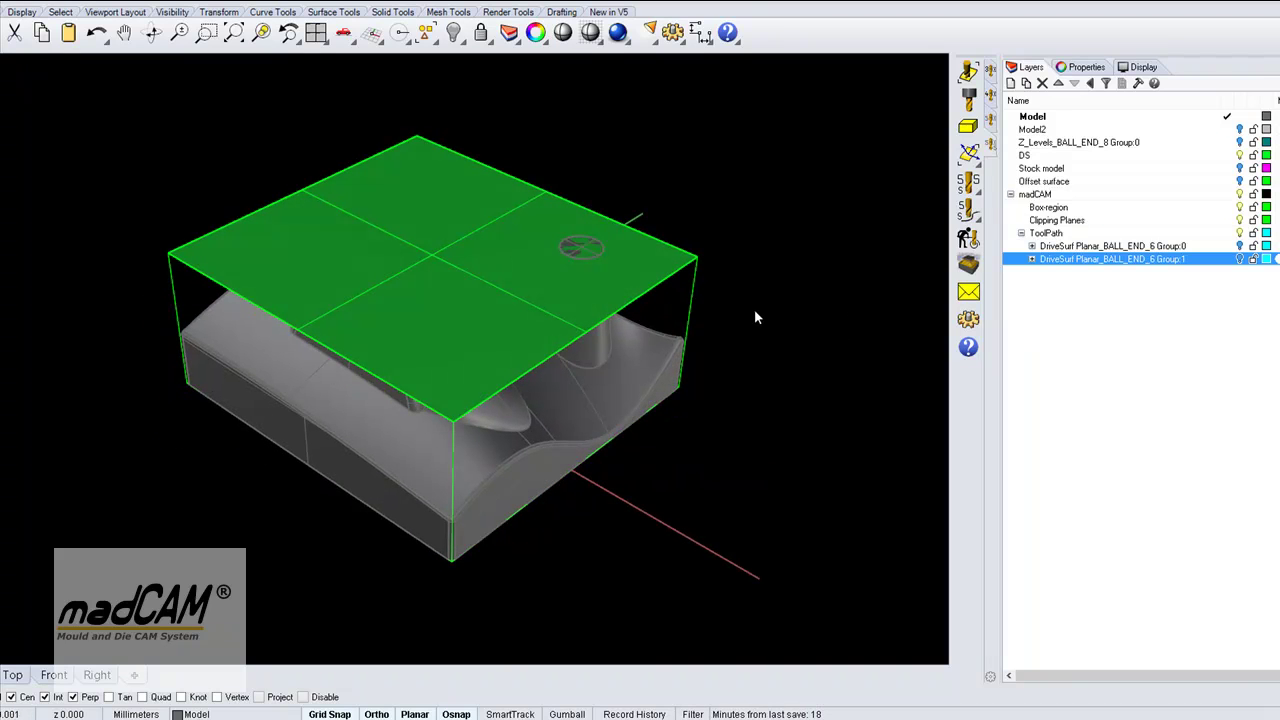
Step: Calculate a Parallel to X planar finishing toolpath from the flat top surface over the mould
{"action": "left_click", "coordinate": [968, 184]}
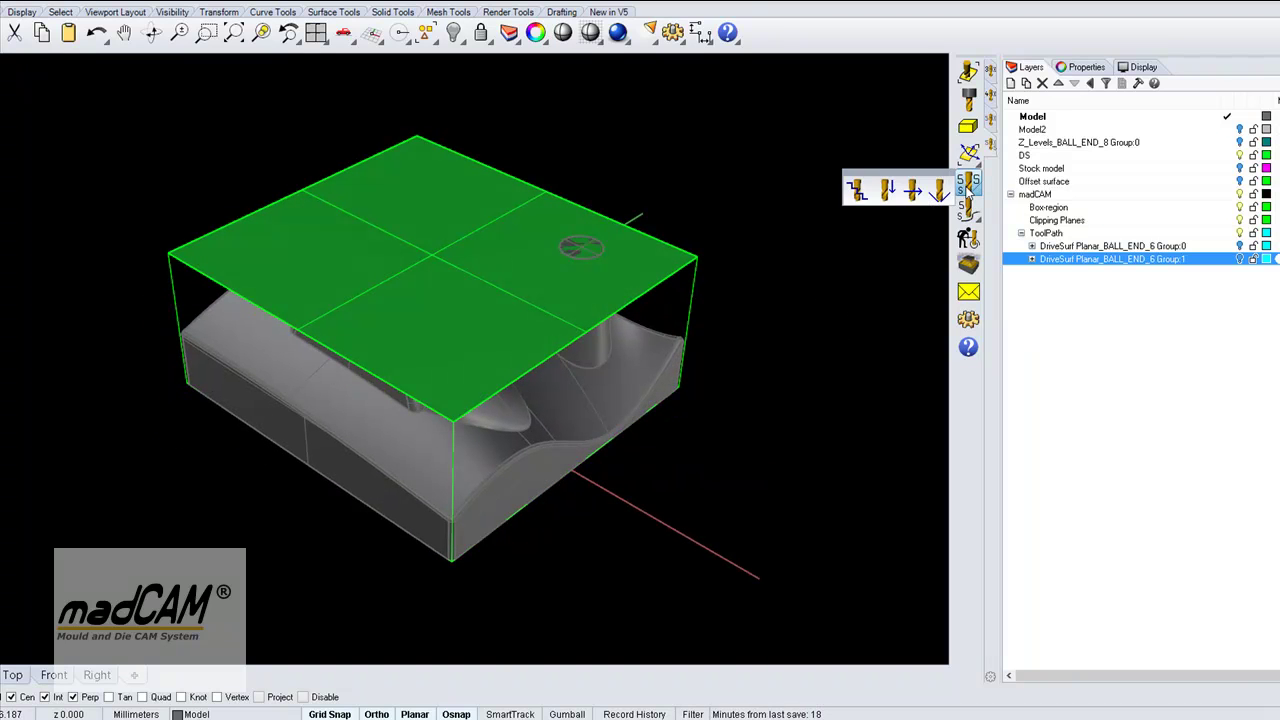
{"action": "left_click", "coordinate": [913, 192]}
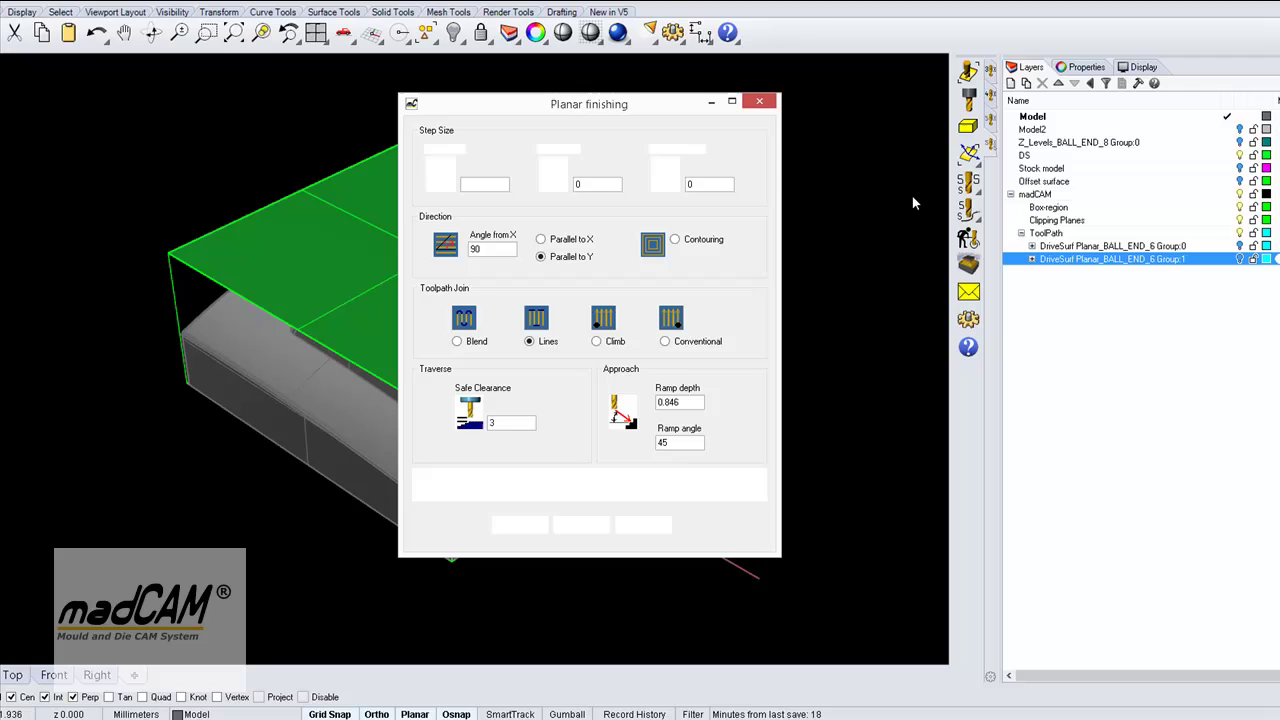
{"action": "left_click", "coordinate": [541, 240]}
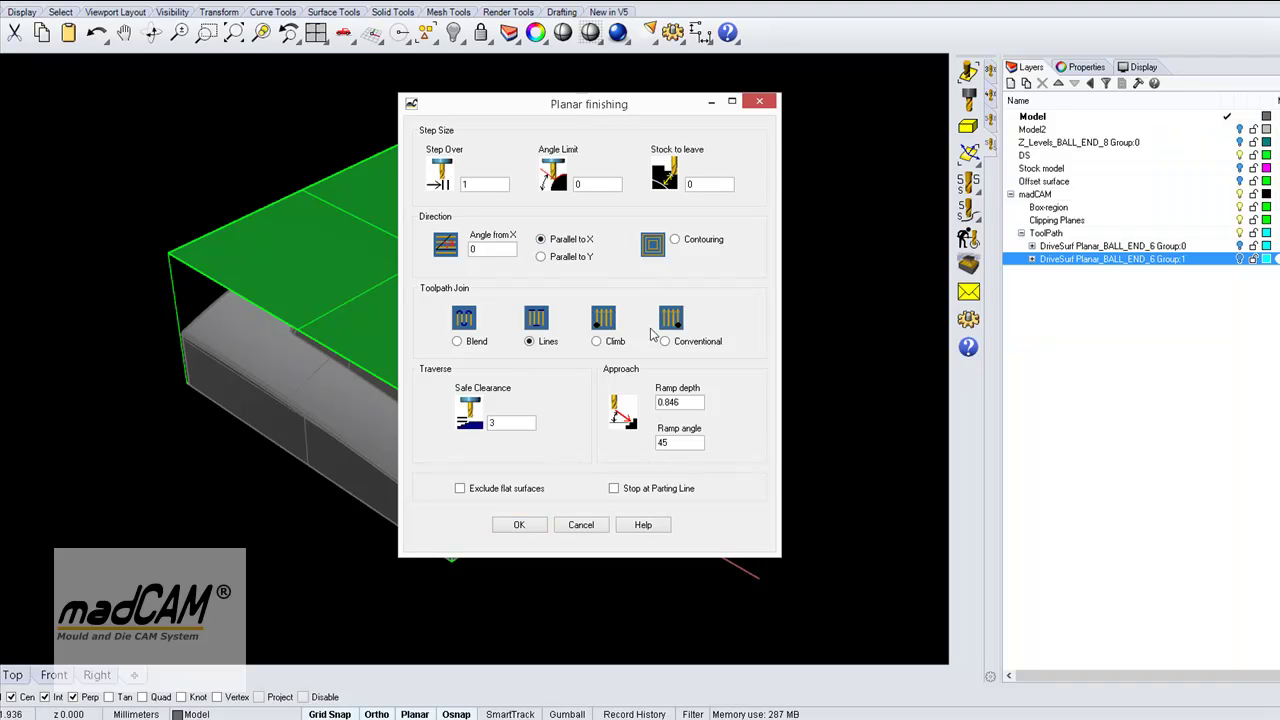
{"action": "left_click", "coordinate": [520, 525]}
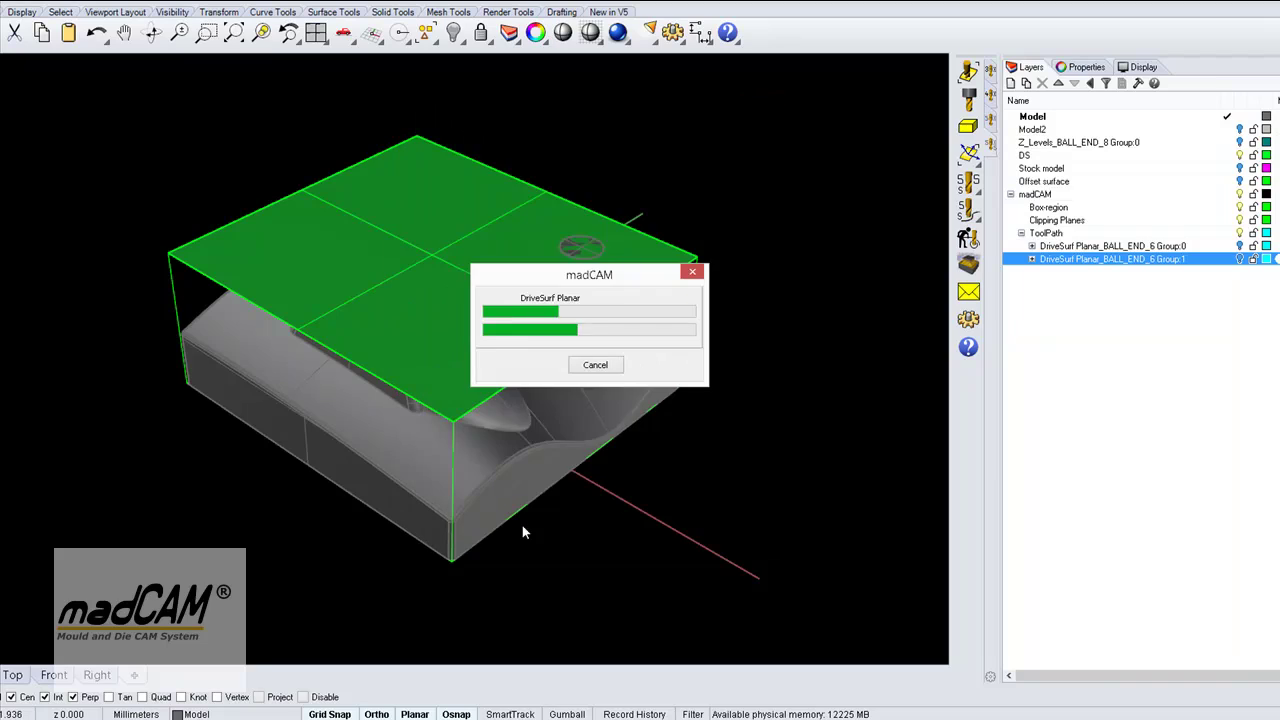
{"action": "right_click_drag", "start_coordinate": [564, 510], "coordinate": [554, 330]}
{"action": "scroll", "coordinate": [594, 490], "scroll_direction": "up", "scroll_amount": 3}
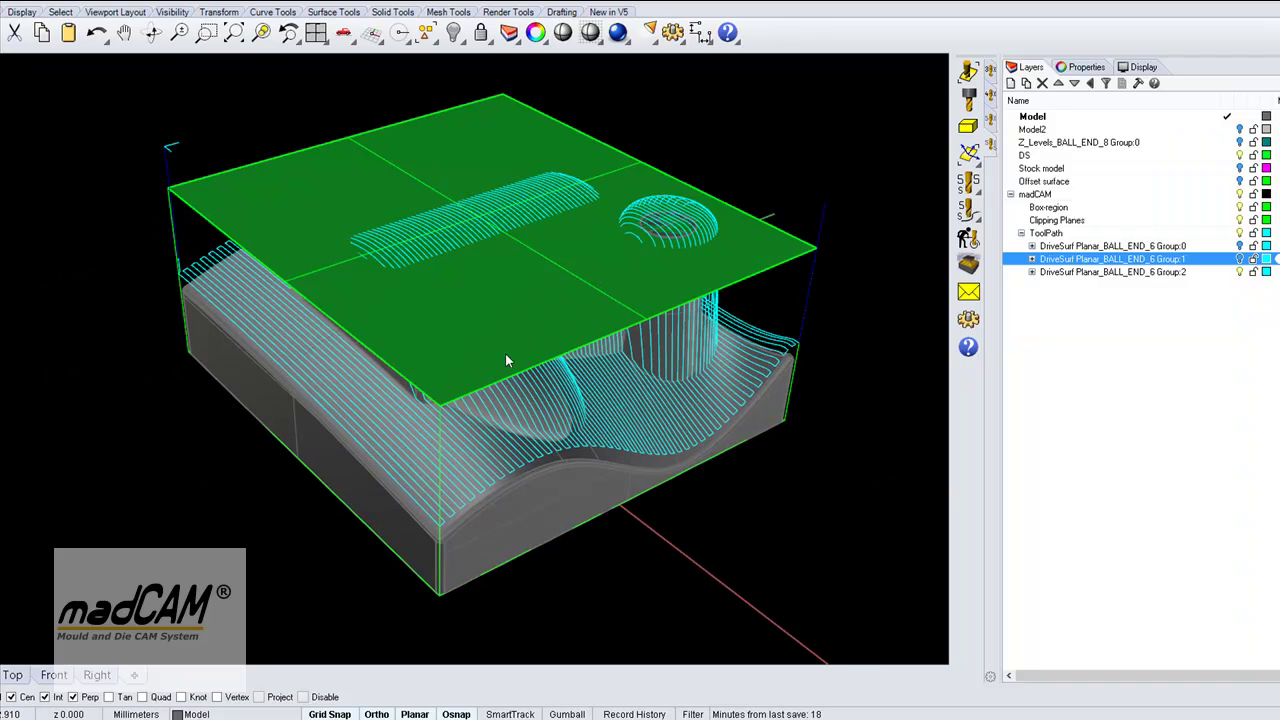
{"action": "right_click_drag", "start_coordinate": [738, 578], "coordinate": [770, 540]}
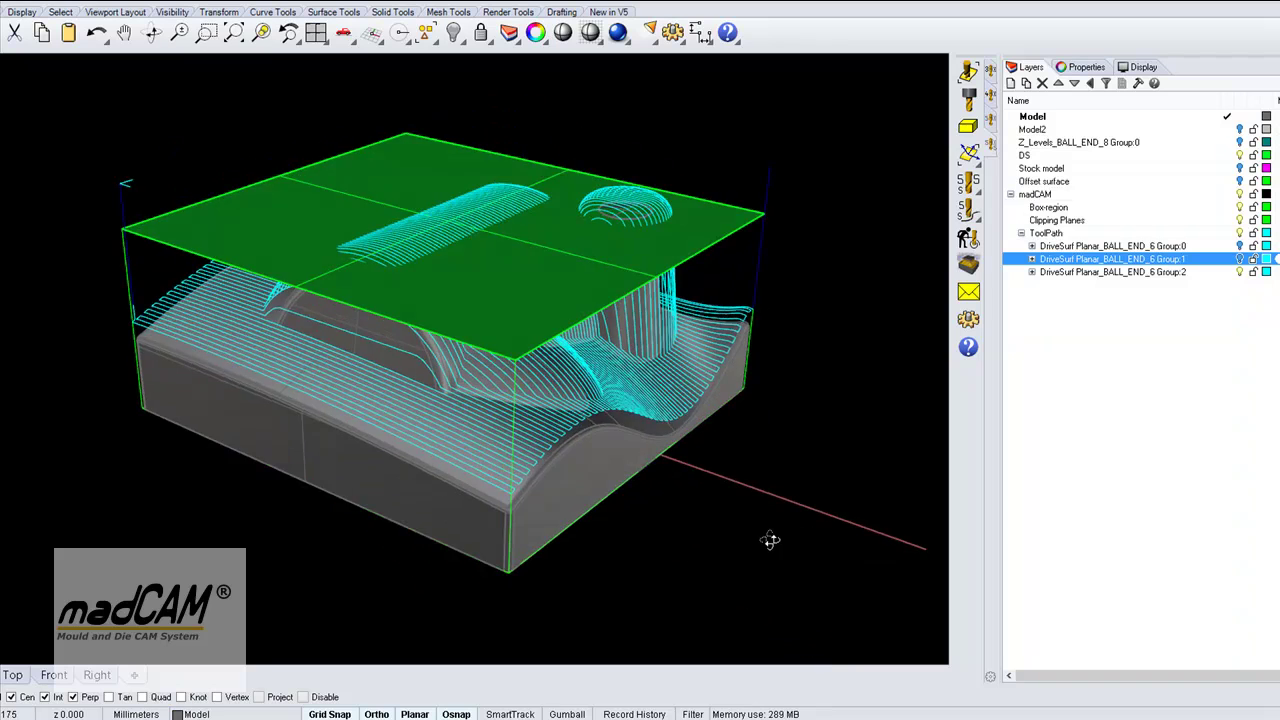
{"action": "scroll", "coordinate": [770, 540], "scroll_direction": "down", "scroll_amount": 2}
{"action": "right_click_drag", "start_coordinate": [737, 500], "coordinate": [673, 465], "text": "shift"}
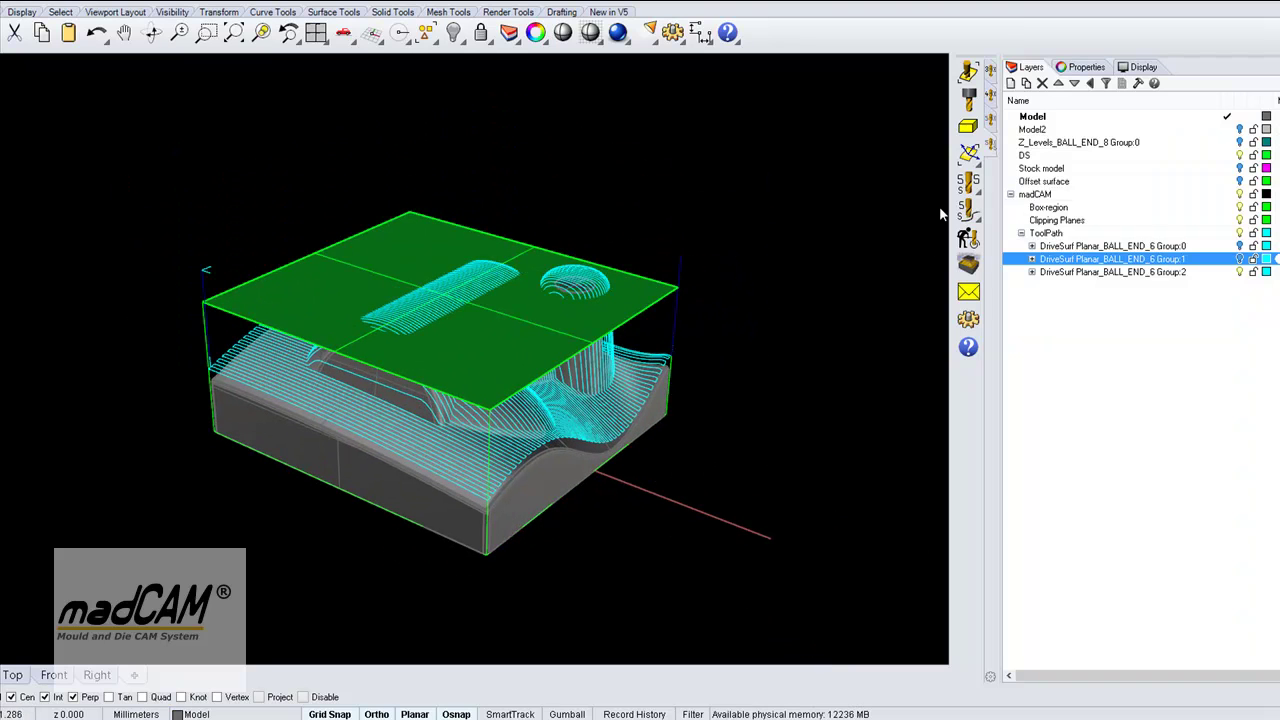
{"action": "scroll", "coordinate": [600, 380], "scroll_direction": "up", "scroll_amount": 3}
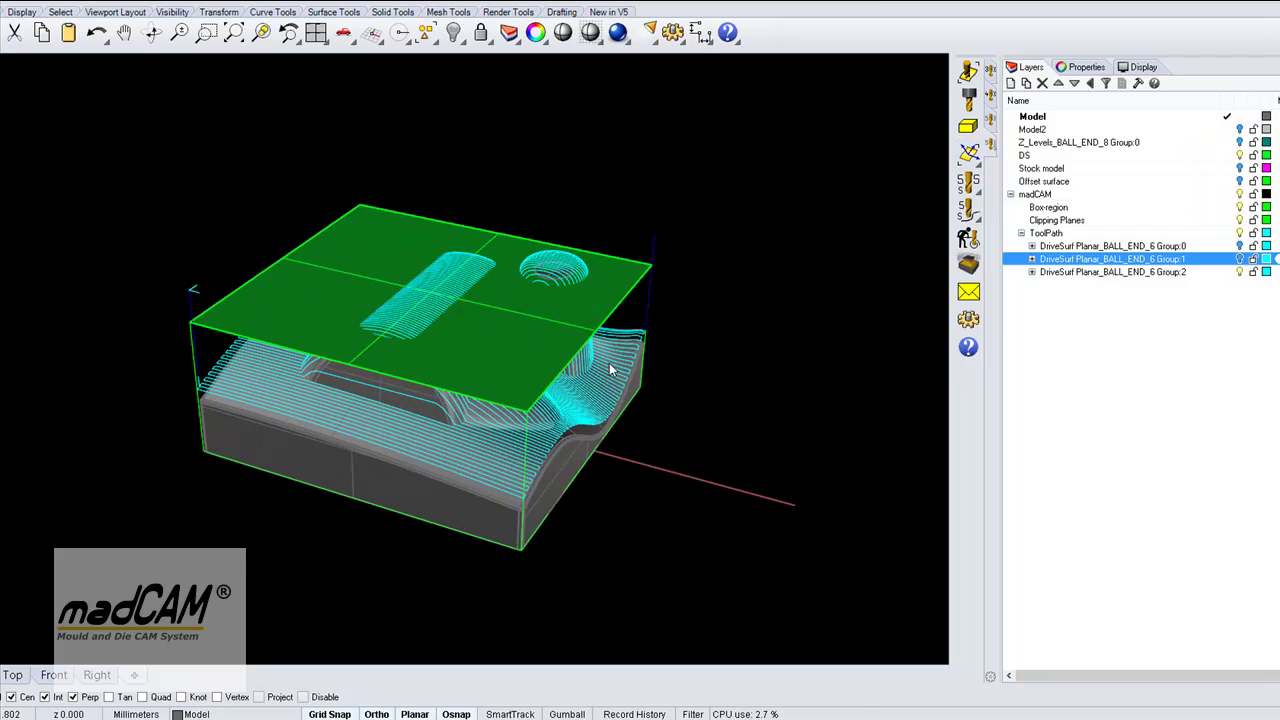
{"action": "left_click", "coordinate": [970, 157]}
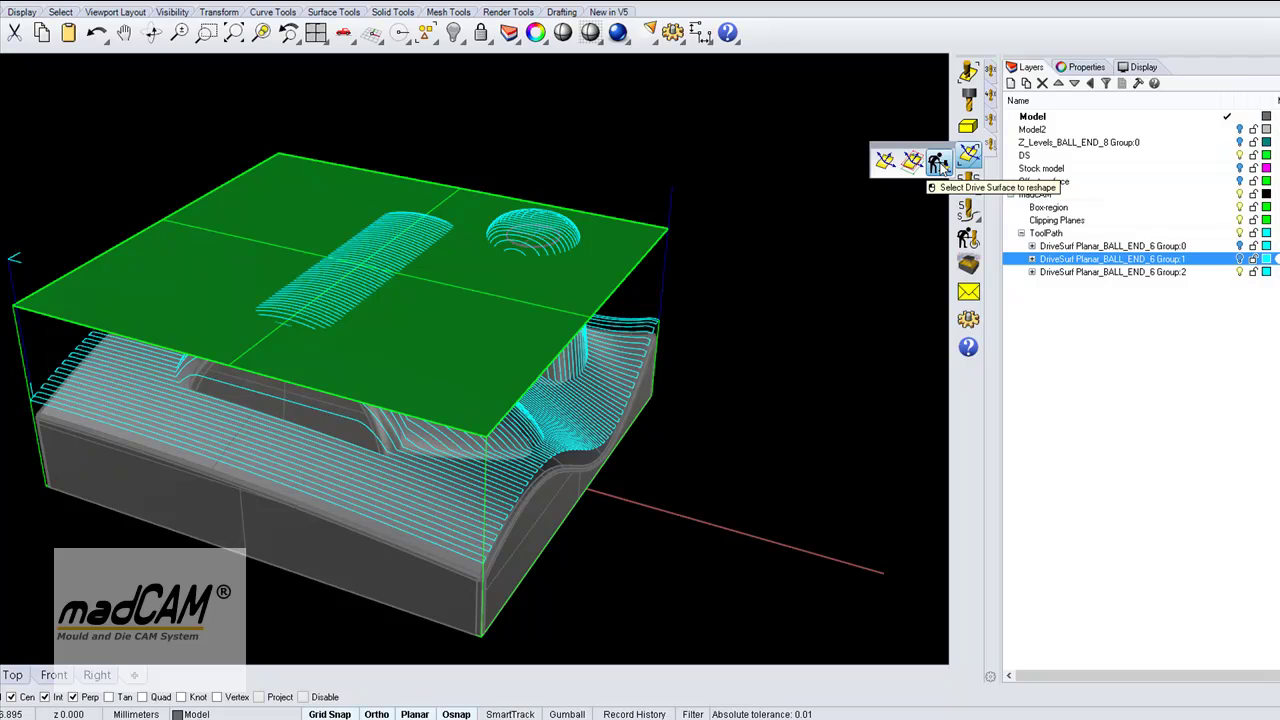
Step: Reshape the flat plane into a curved drive surface that follows the part
{"action": "left_click", "coordinate": [940, 163]}
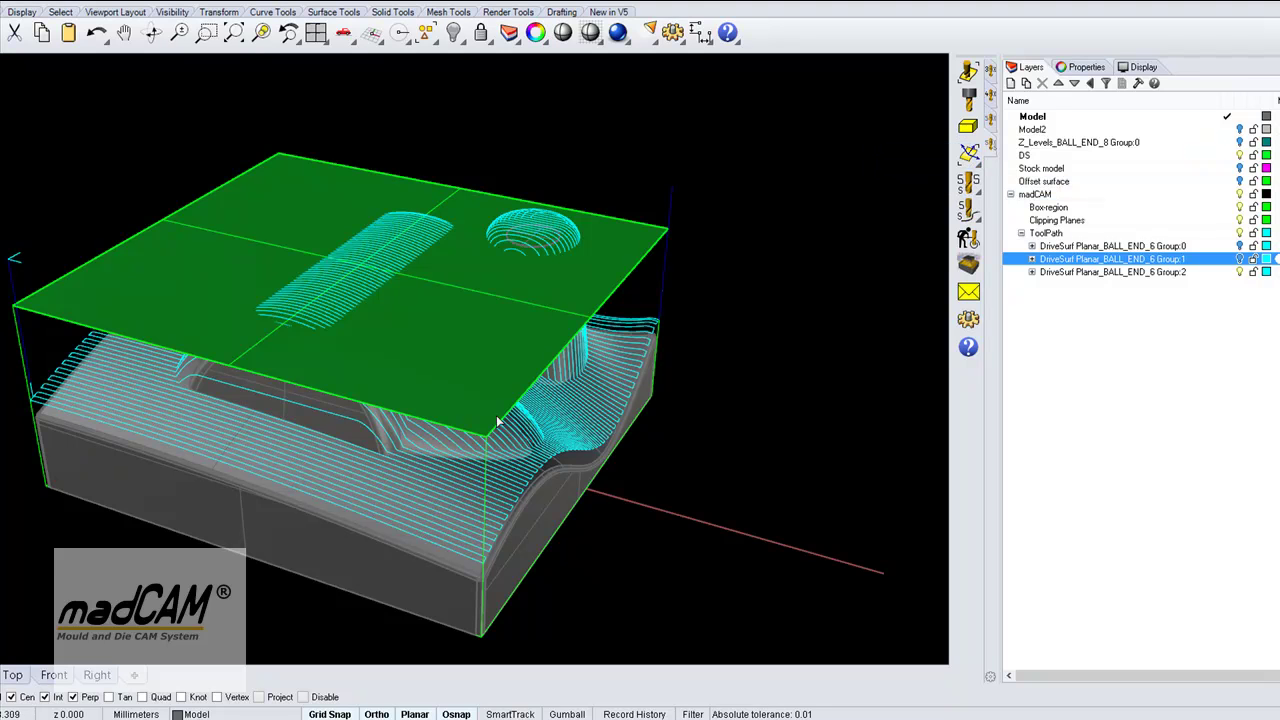
{"action": "left_click", "coordinate": [436, 421]}
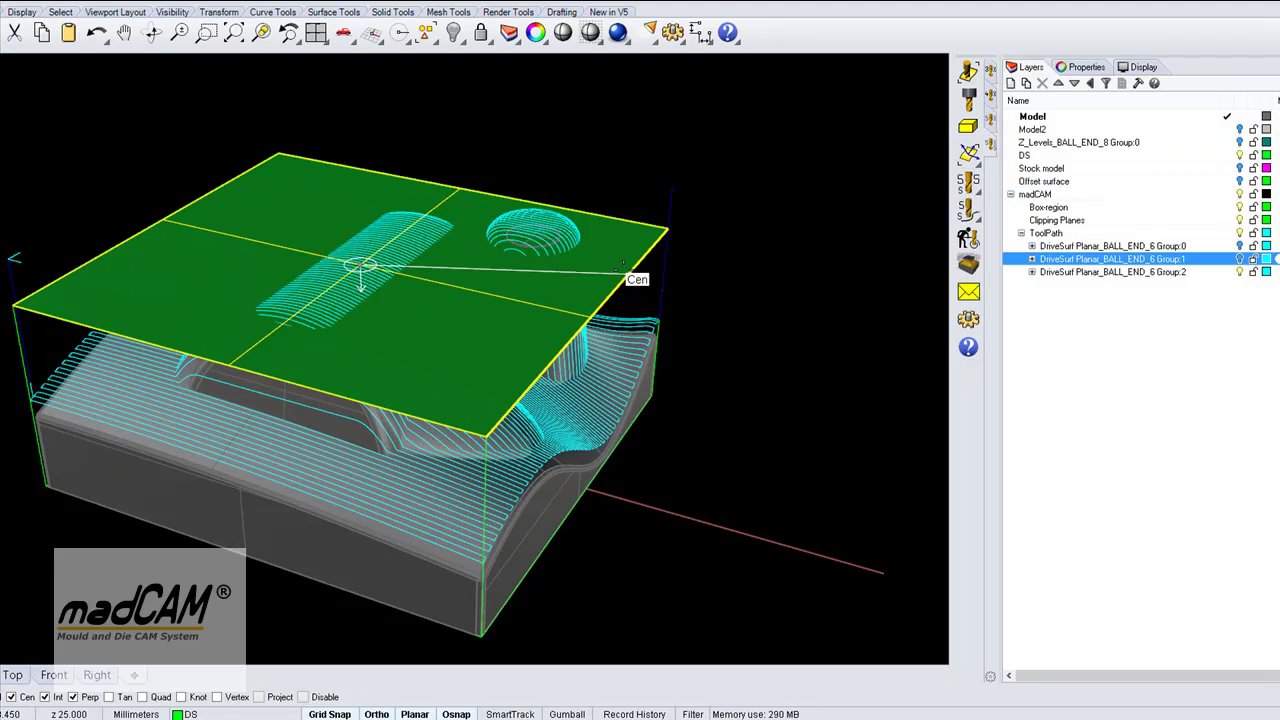
{"action": "left_click", "coordinate": [624, 268]}
{"action": "right_click_drag", "start_coordinate": [660, 425], "coordinate": [580, 374]}
{"action": "left_click", "coordinate": [608, 423]}
{"action": "right_click_drag", "start_coordinate": [609, 422], "coordinate": [640, 440]}
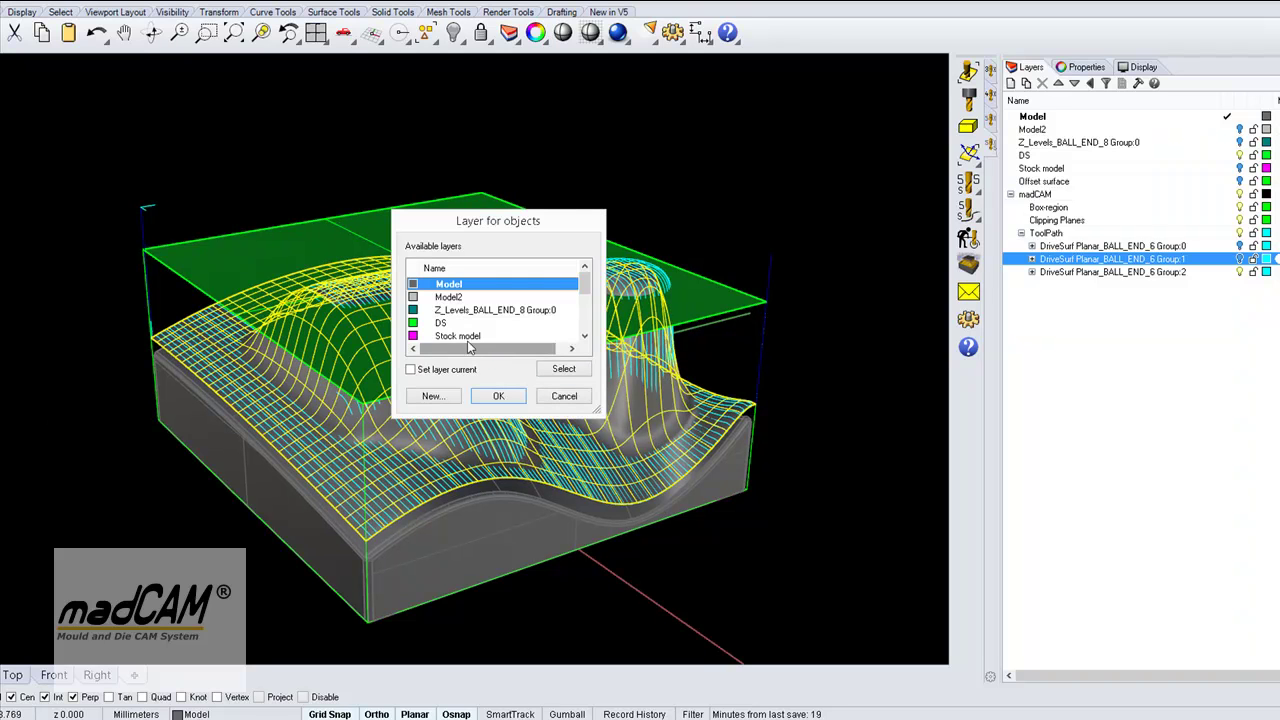
Step: Move the curved surface to layer DS, delete the old flat plane, and hide the earlier toolpath
{"action": "left_click", "coordinate": [440, 323]}
{"action": "left_click", "coordinate": [500, 396]}
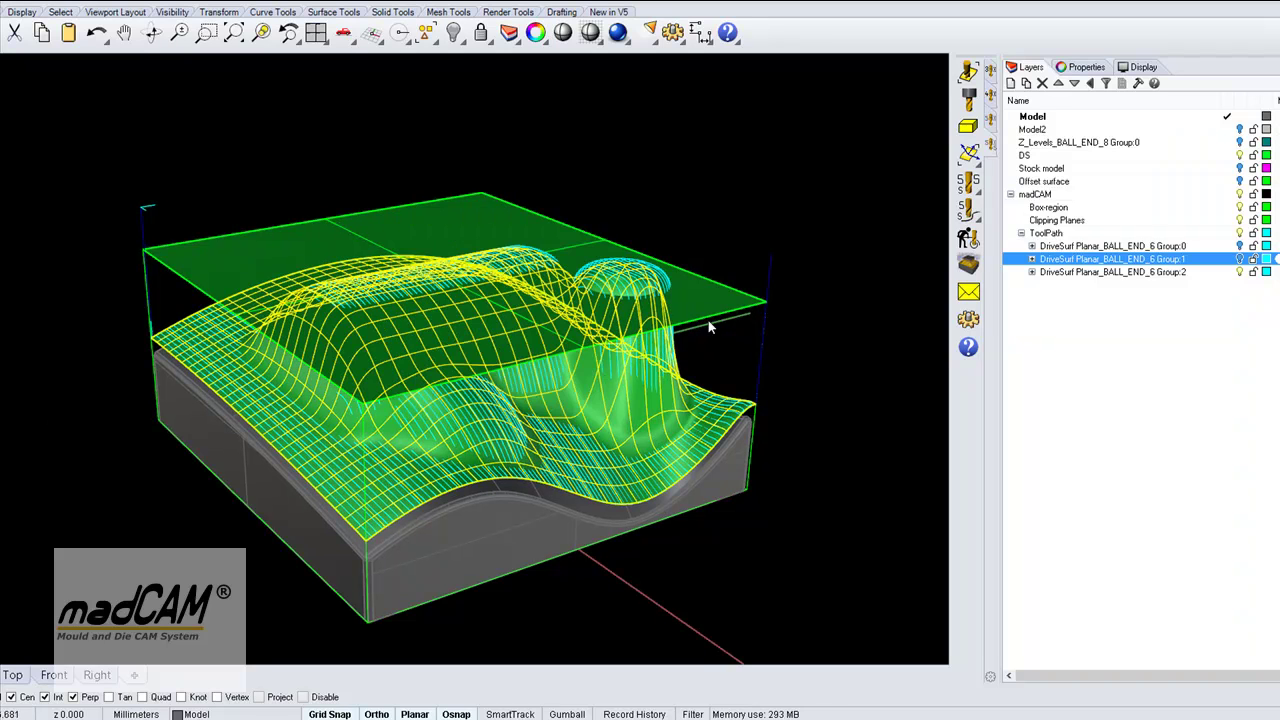
{"action": "left_click", "coordinate": [712, 314]}
{"action": "key", "text": "Delete"}
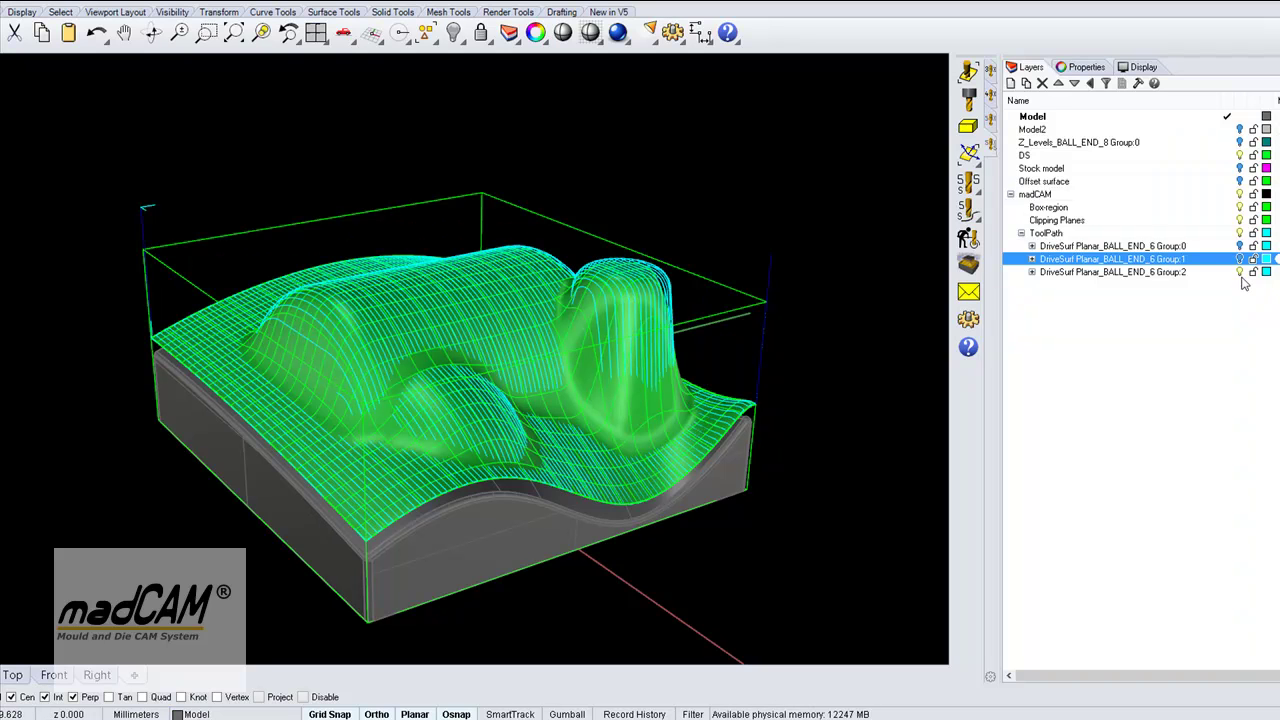
{"action": "left_click", "coordinate": [1244, 274]}
{"action": "right_click_drag", "start_coordinate": [530, 444], "coordinate": [567, 404]}
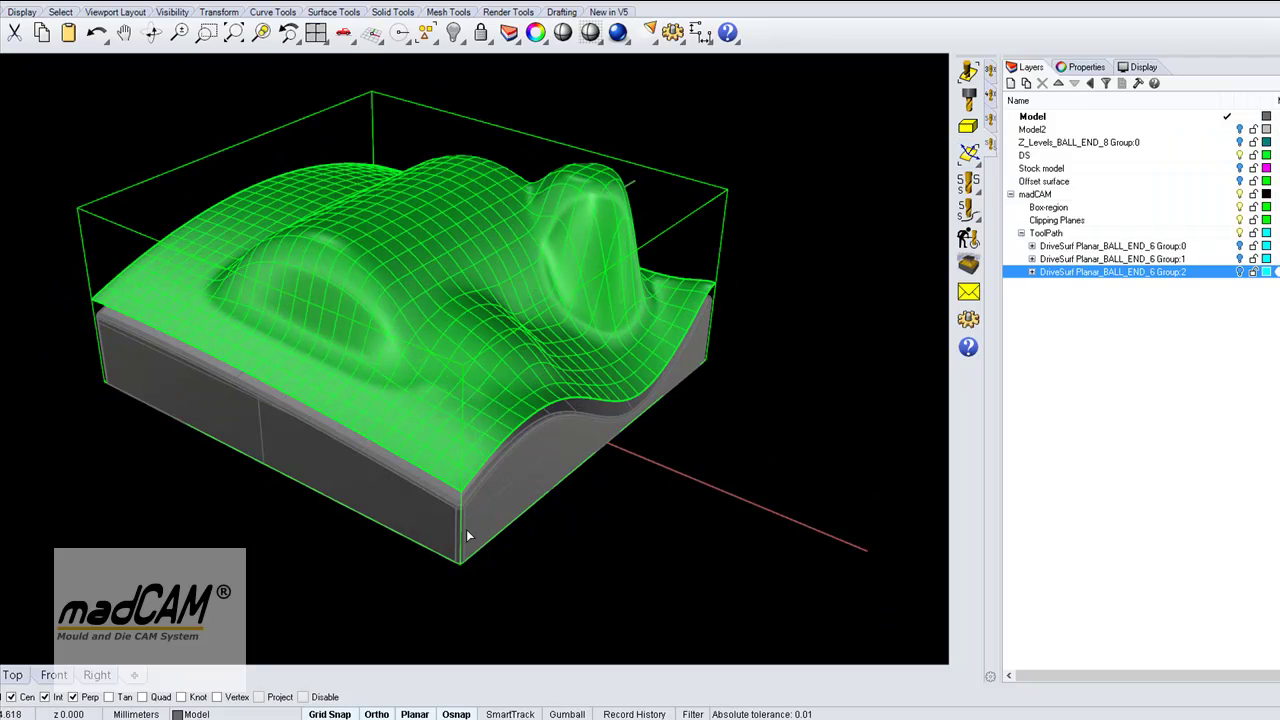
Step: Set the curved surface's depth below drive surface to -20
{"action": "left_click", "coordinate": [446, 481]}
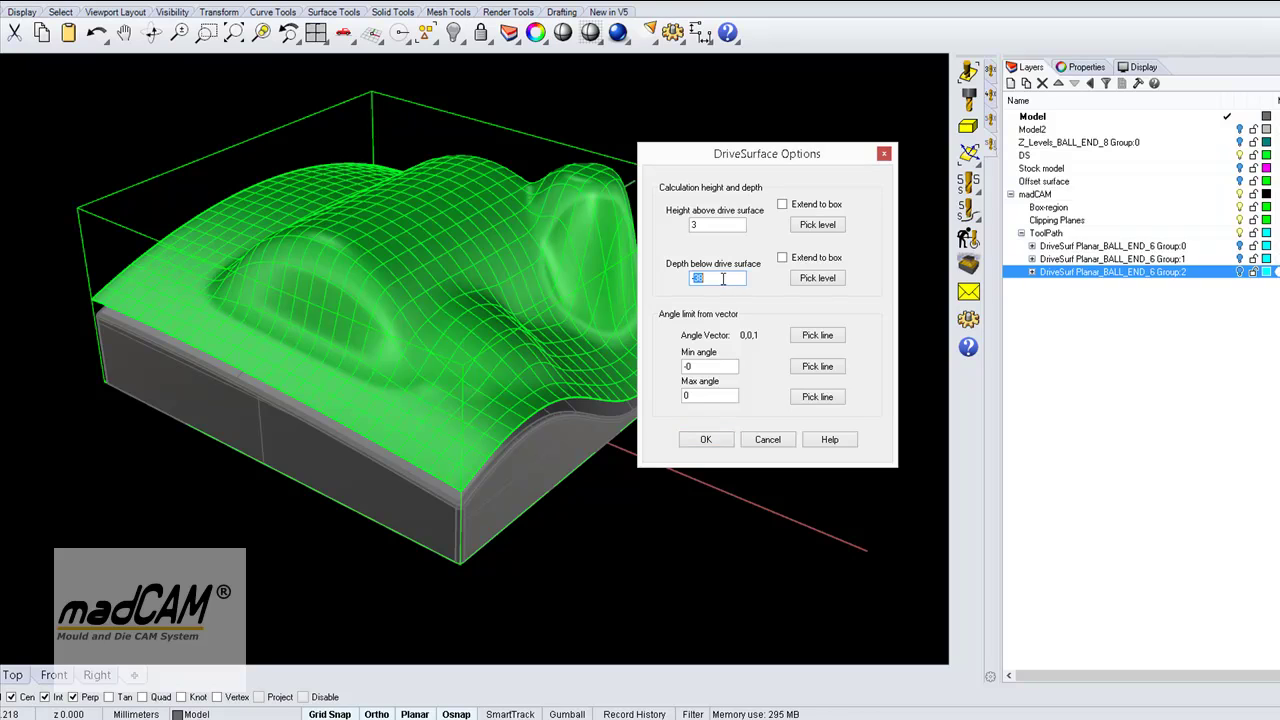
{"action": "double_click", "coordinate": [724, 279]}
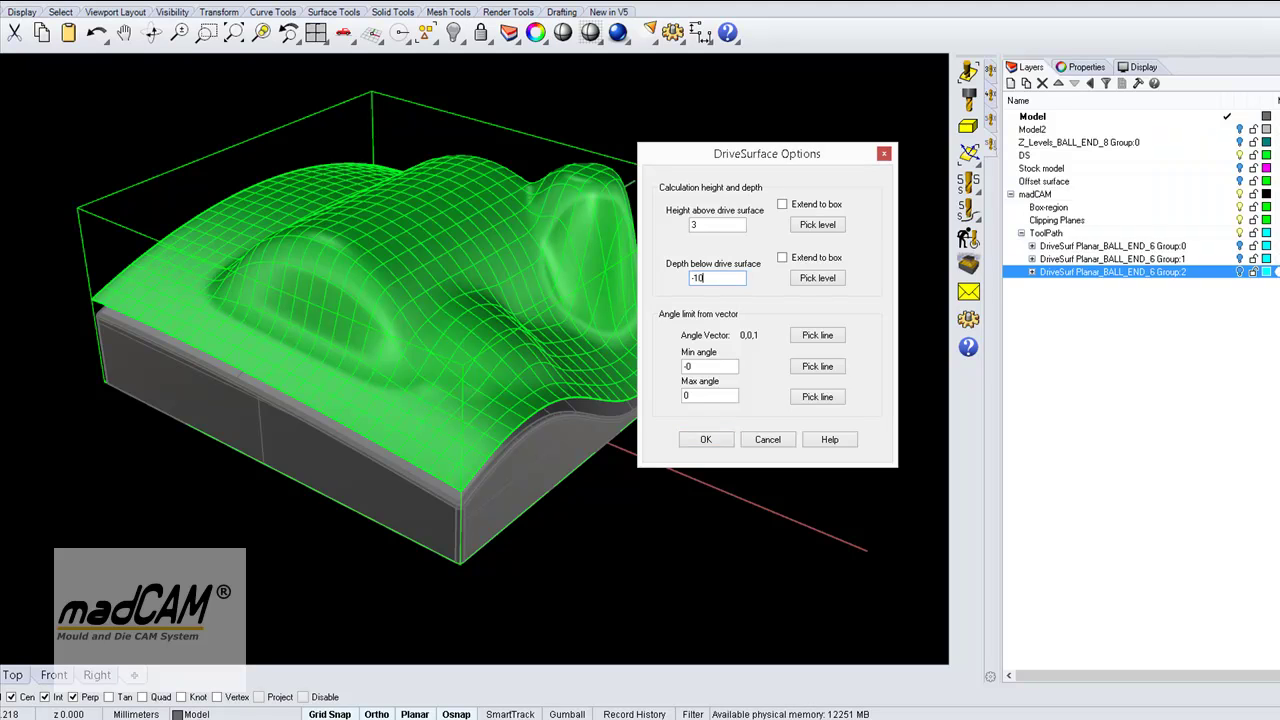
{"action": "key", "text": "BackSpace"}
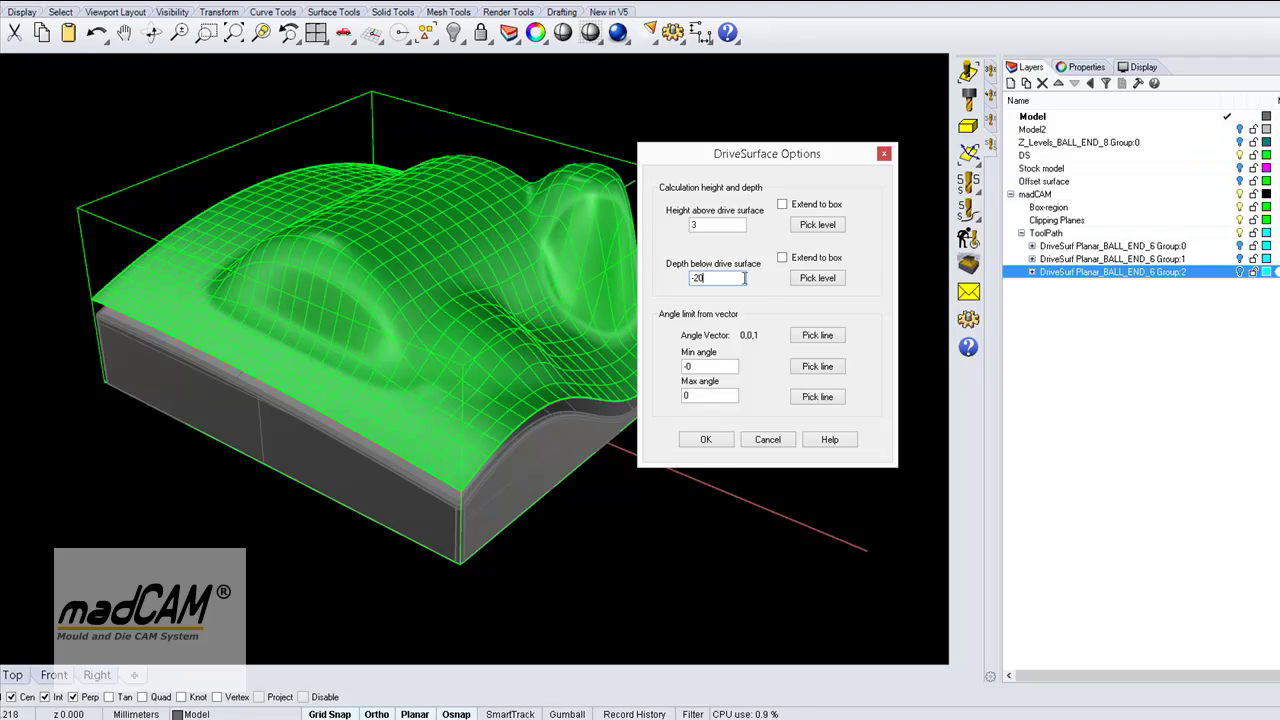
{"action": "left_click", "coordinate": [714, 441]}
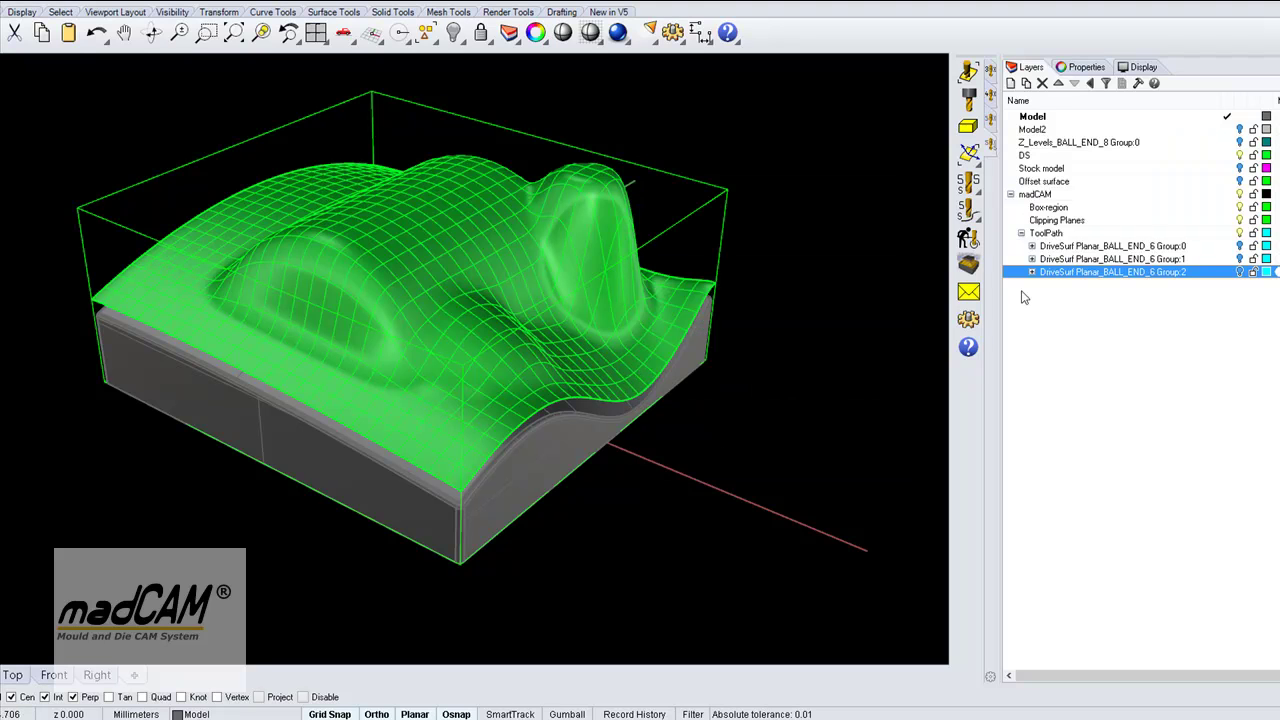
Step: Calculate a planar finishing toolpath, Group:3, over the mould, then hide the DS layer to inspect it
{"action": "left_click", "coordinate": [968, 188]}
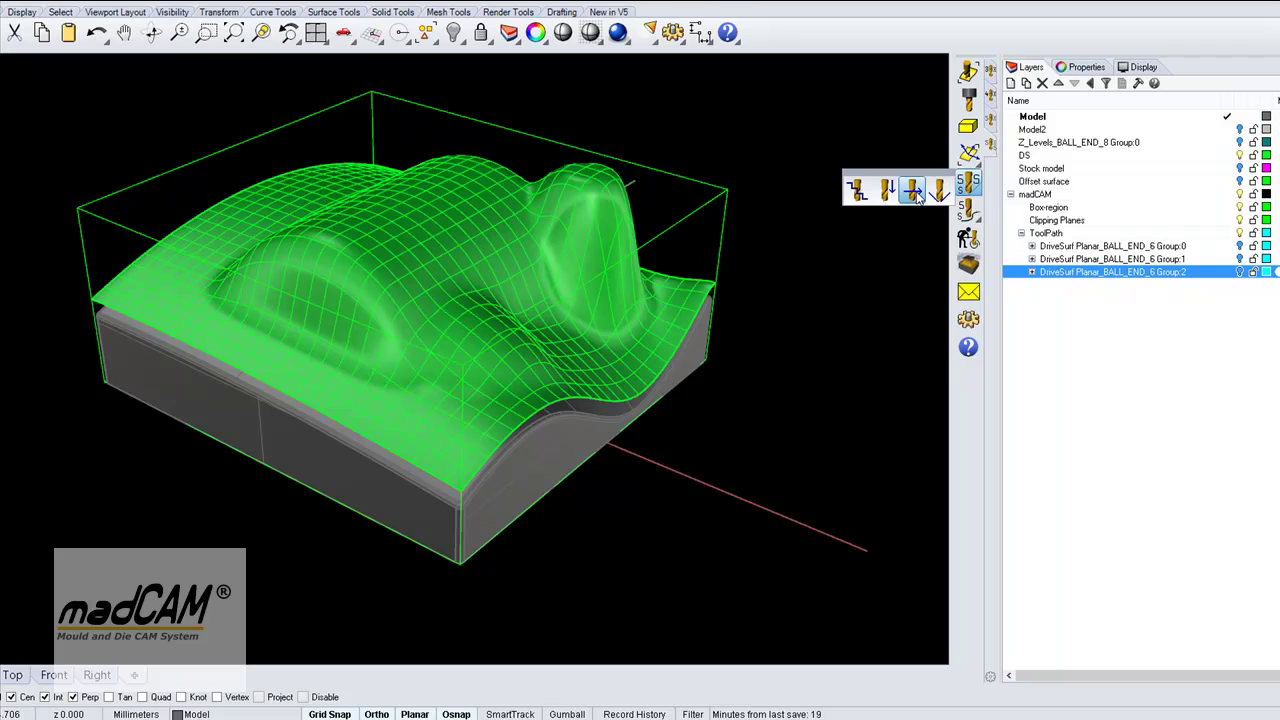
{"action": "left_click", "coordinate": [913, 192]}
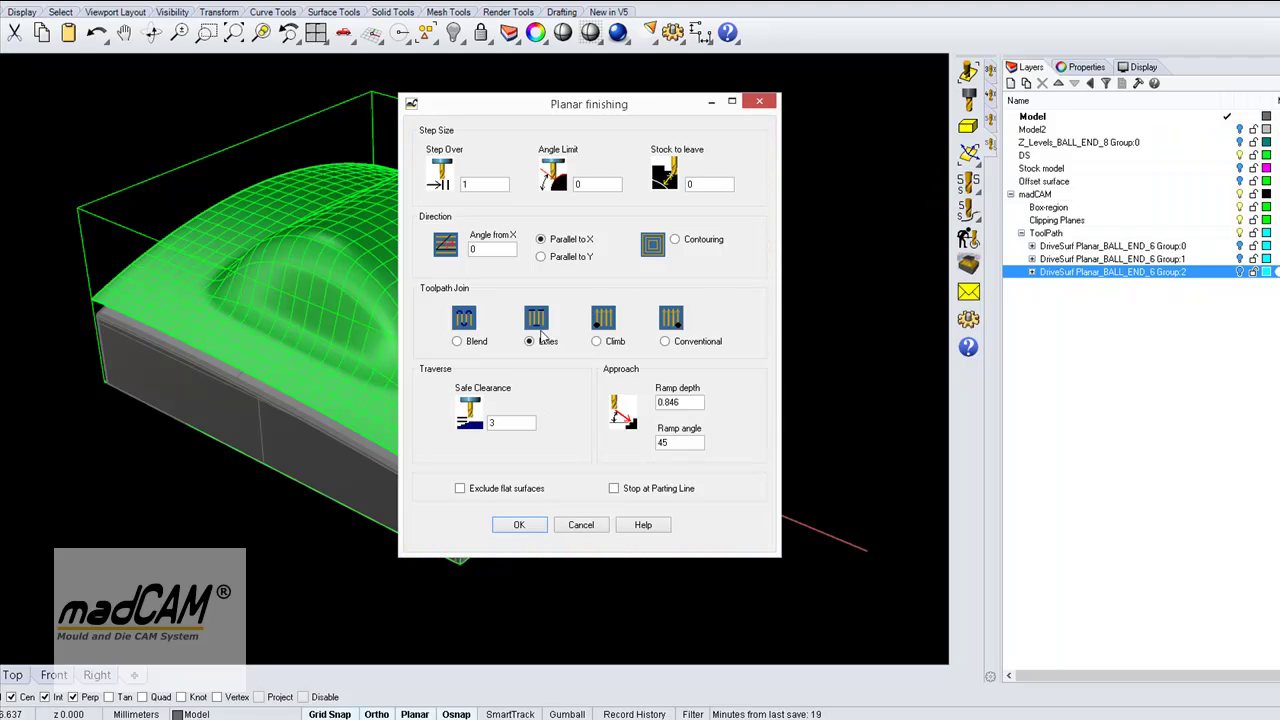
{"action": "left_click", "coordinate": [519, 525]}
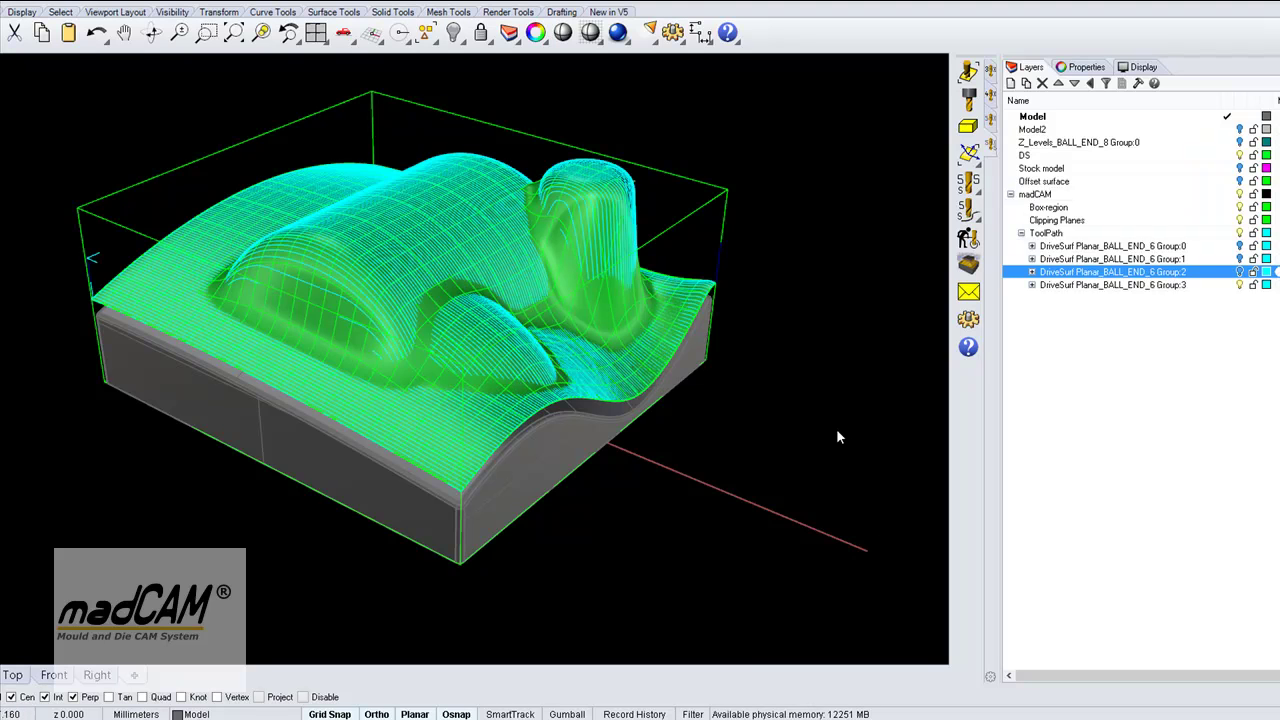
{"action": "right_click_drag", "start_coordinate": [838, 437], "coordinate": [760, 432]}
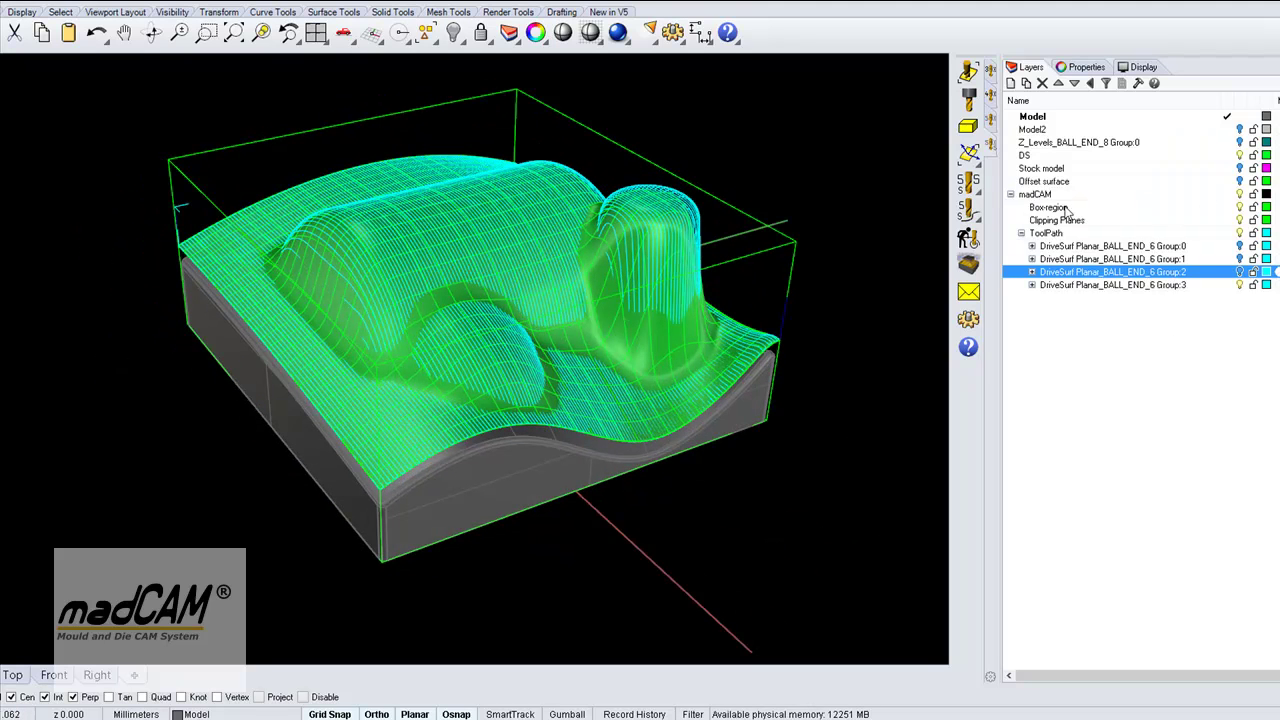
{"action": "left_click", "coordinate": [1240, 155]}
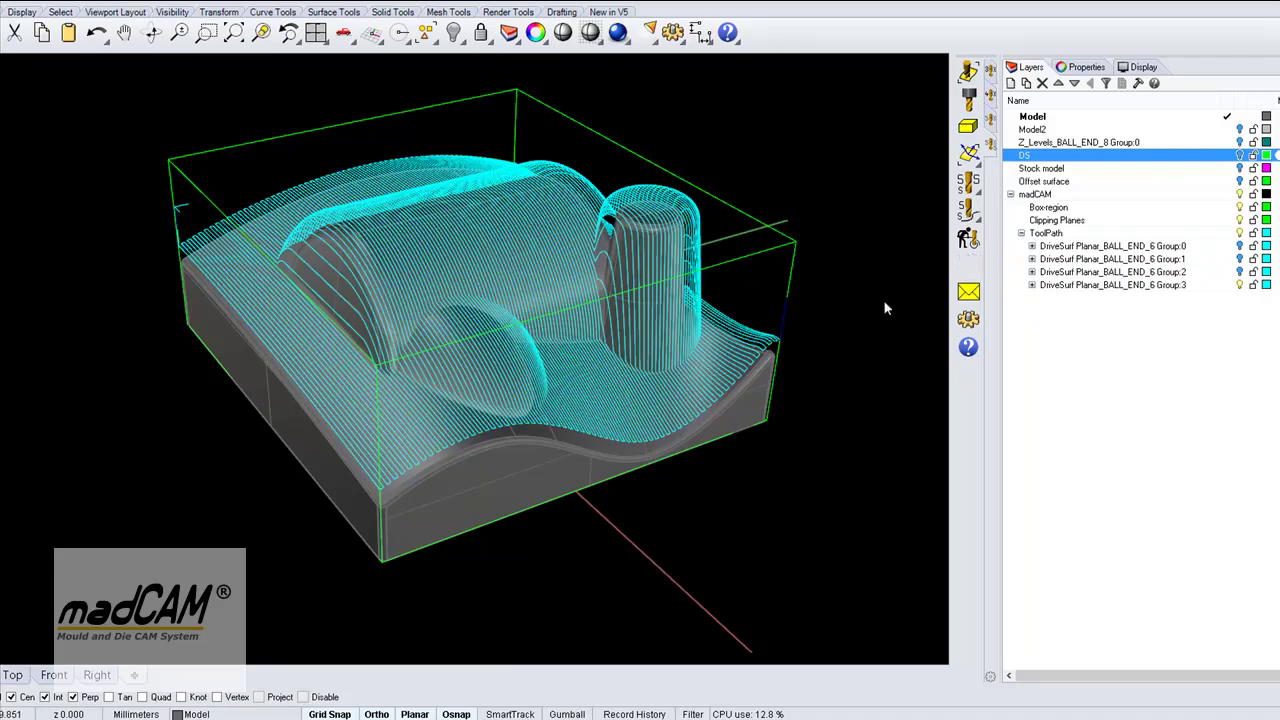
{"action": "right_click_drag", "start_coordinate": [883, 299], "coordinate": [332, 271]}
{"action": "mouse_move", "coordinate": [695, 352]}
{"action": "right_mouse_down"}
{"action": "mouse_move", "coordinate": [546, 350]}
{"action": "mouse_move", "coordinate": [680, 354]}
{"action": "right_mouse_up"}
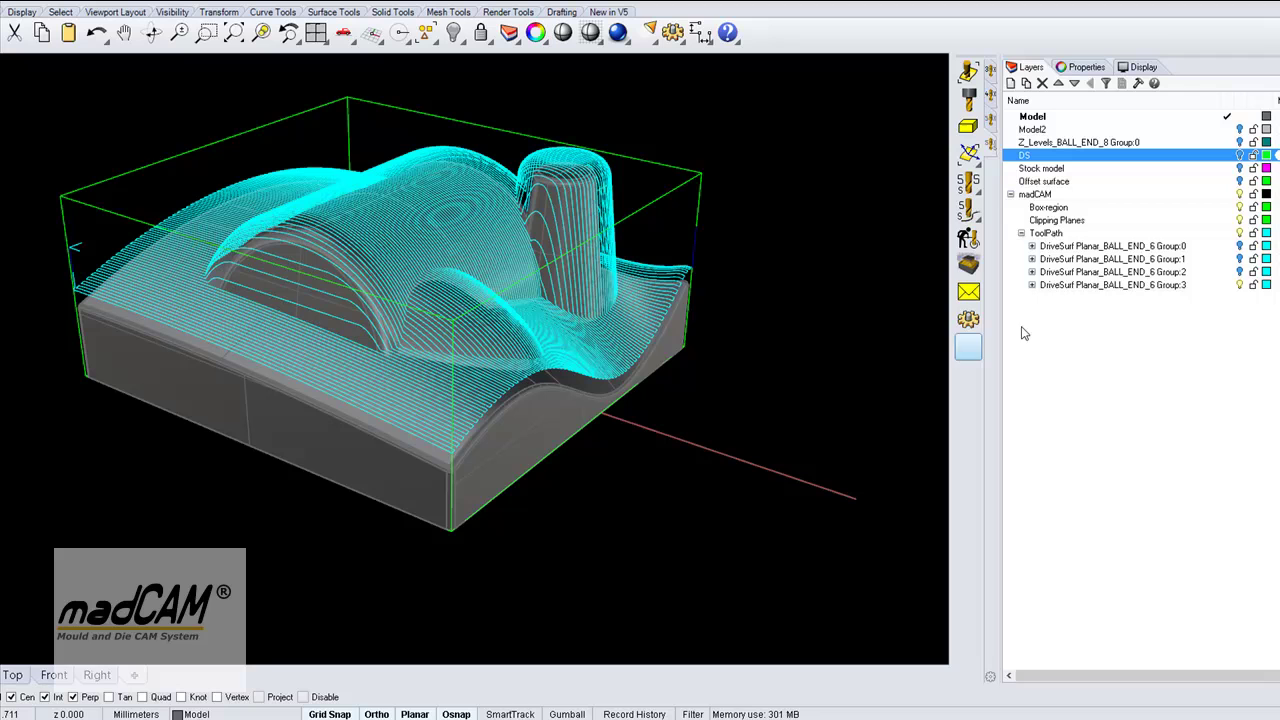
Step: Show DS, hide Group:3, and accept the DS drive options: height 3, depth -20, angles 0–180
{"action": "left_click", "coordinate": [1240, 156]}
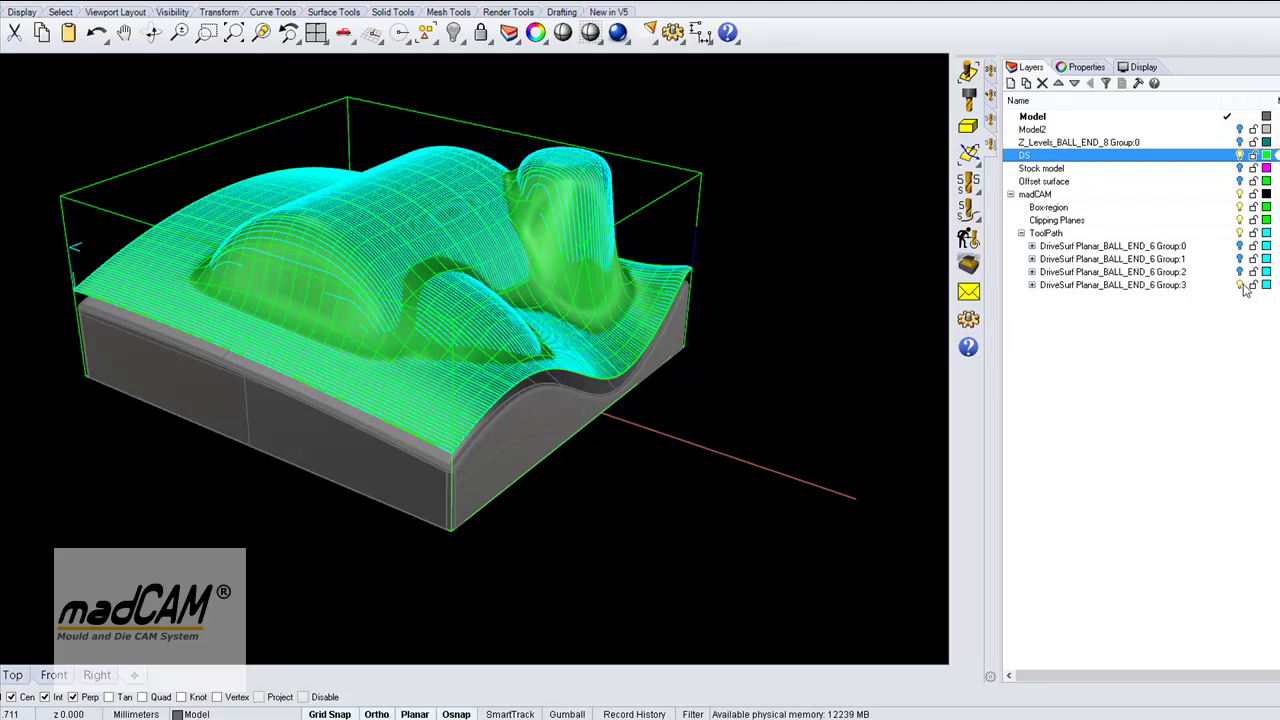
{"action": "left_click", "coordinate": [1240, 285]}
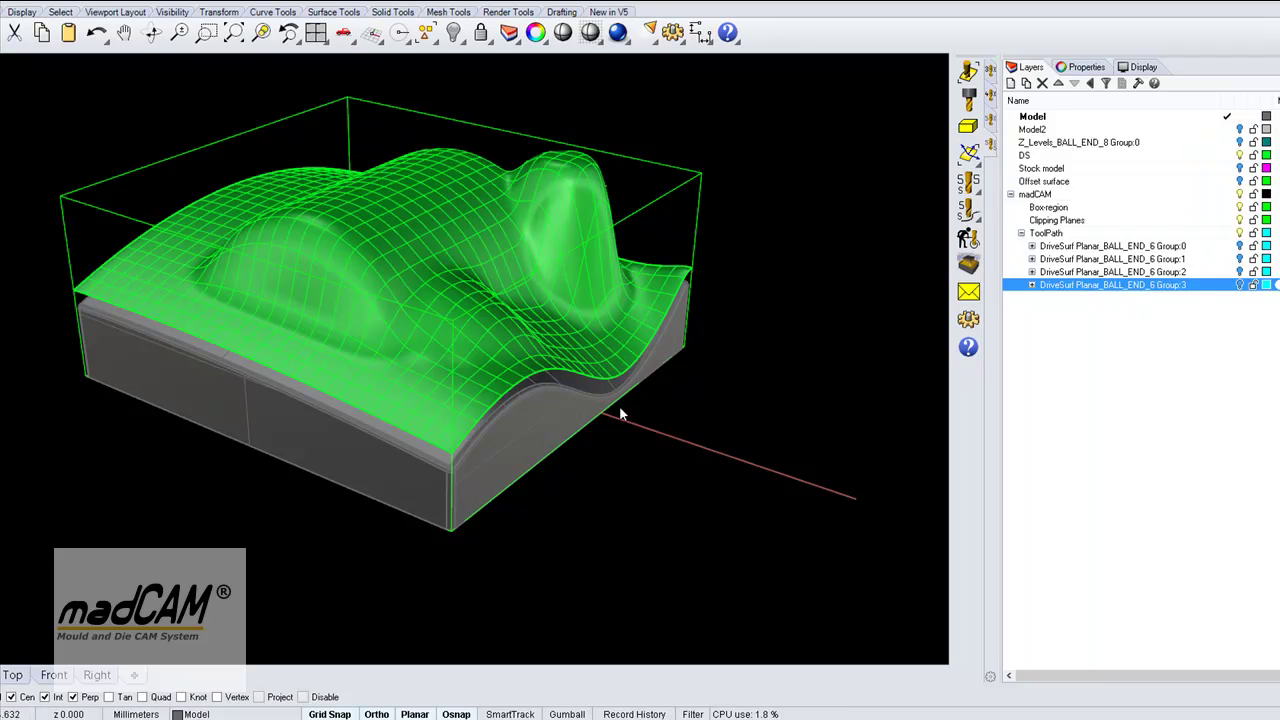
{"action": "left_click", "coordinate": [430, 442]}
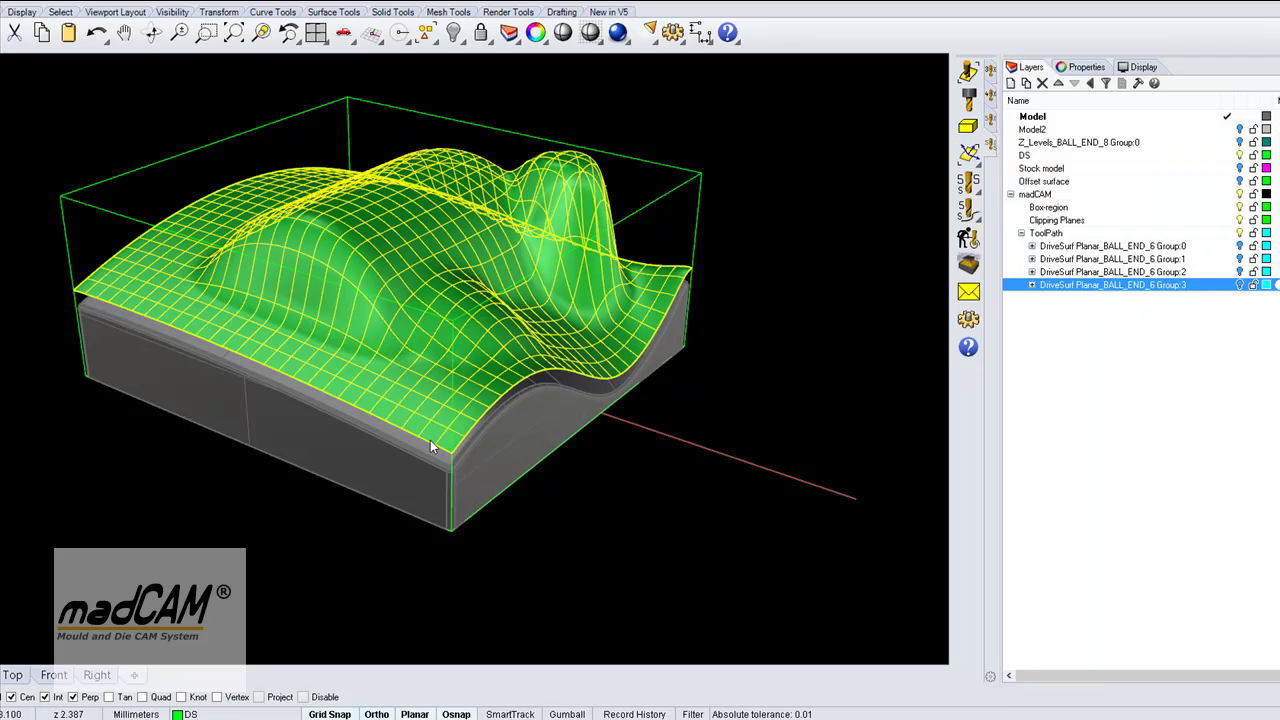
{"action": "left_click", "coordinate": [803, 343]}
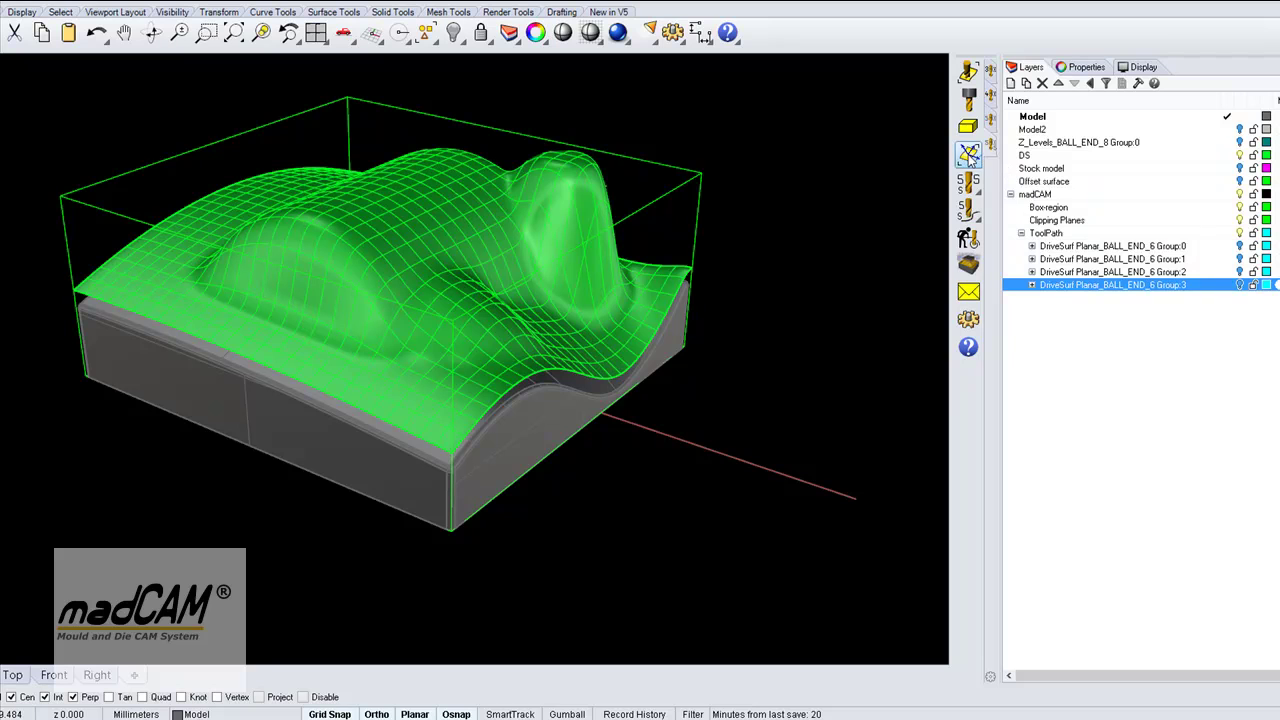
{"action": "left_click", "coordinate": [415, 435]}
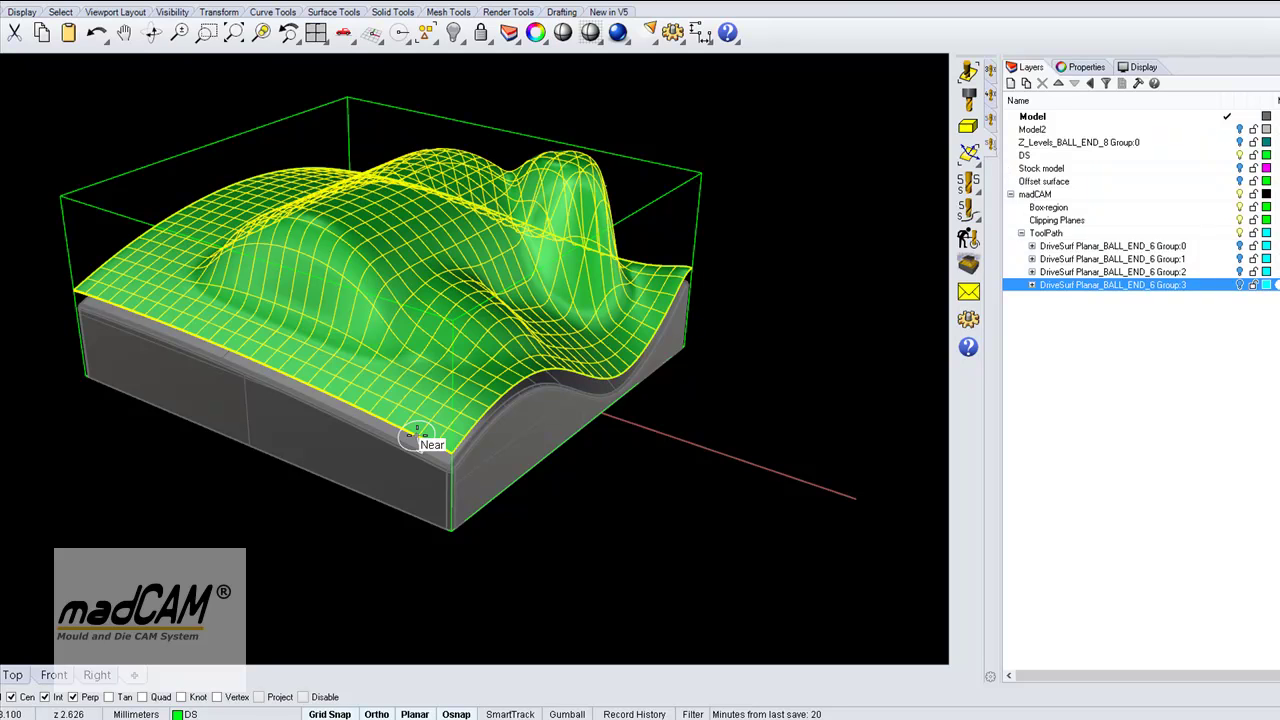
{"action": "key", "text": "Return"}
{"action": "double_click", "coordinate": [711, 367]}
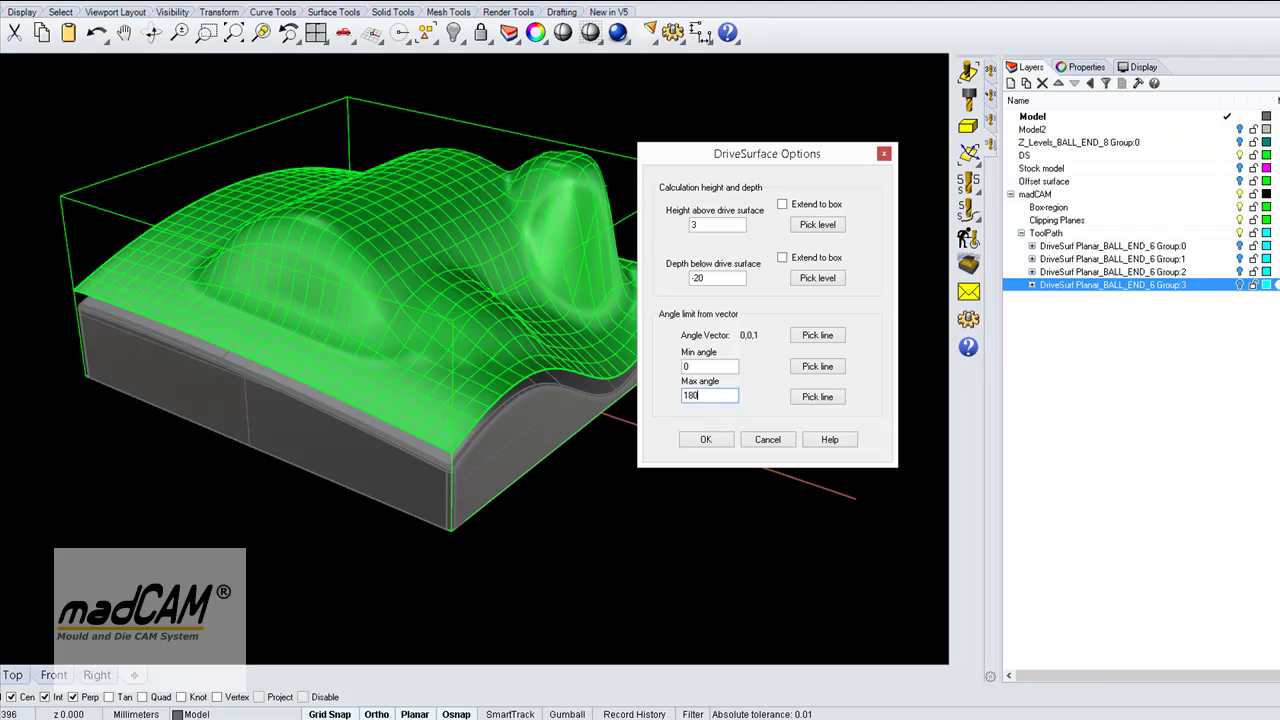
{"action": "left_click", "coordinate": [706, 440]}
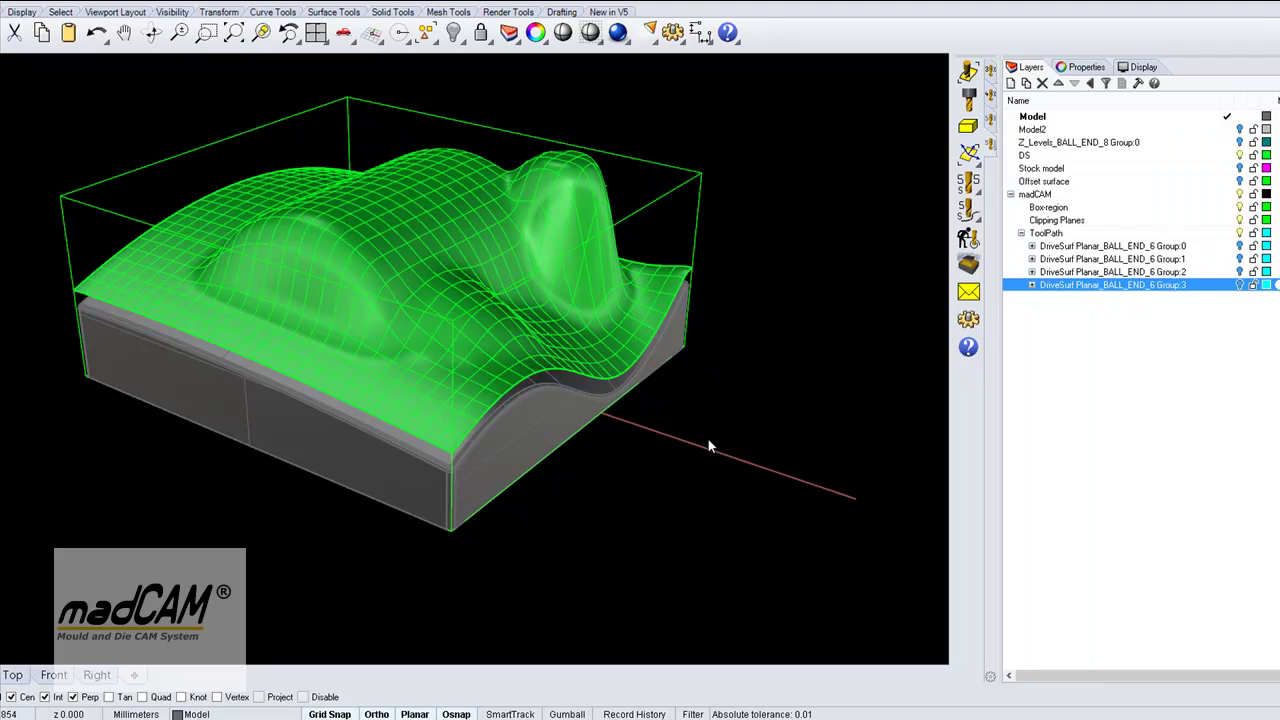
Step: Compute a simultaneous 5-axis planar finishing toolpath, Group:4, and hide the DS layer to inspect it
{"action": "left_click", "coordinate": [970, 186]}
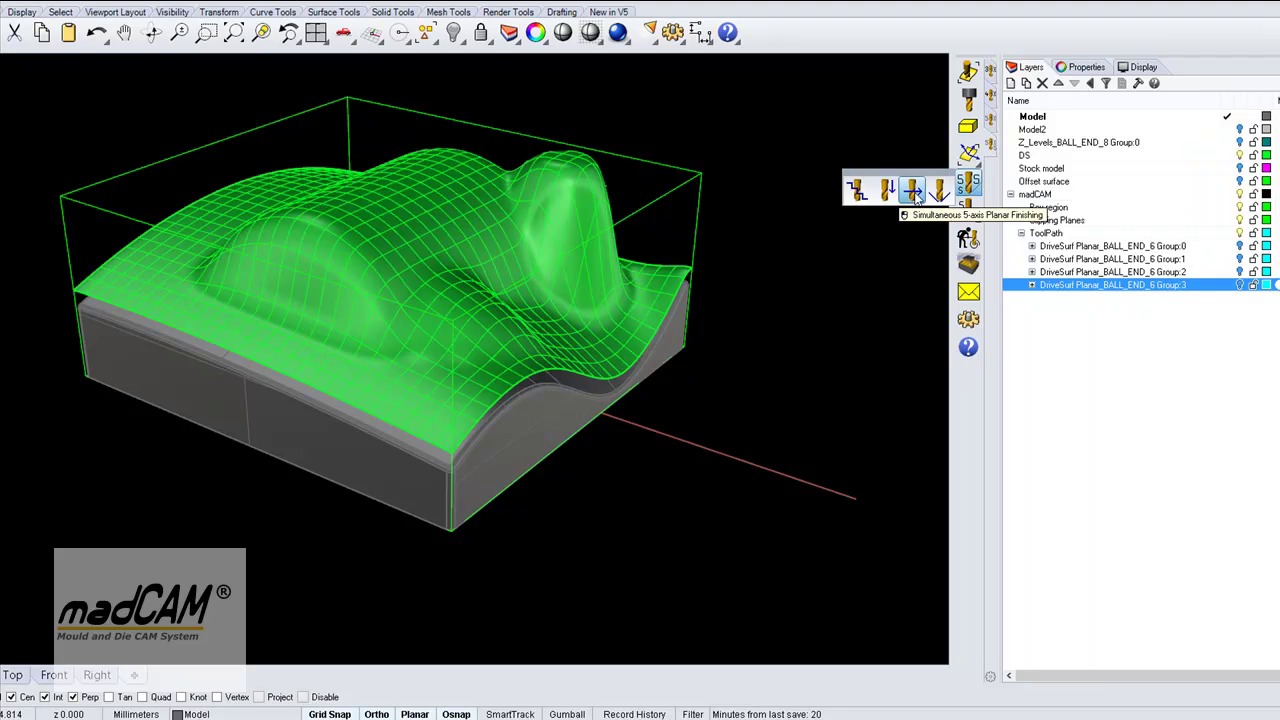
{"action": "left_click", "coordinate": [914, 192]}
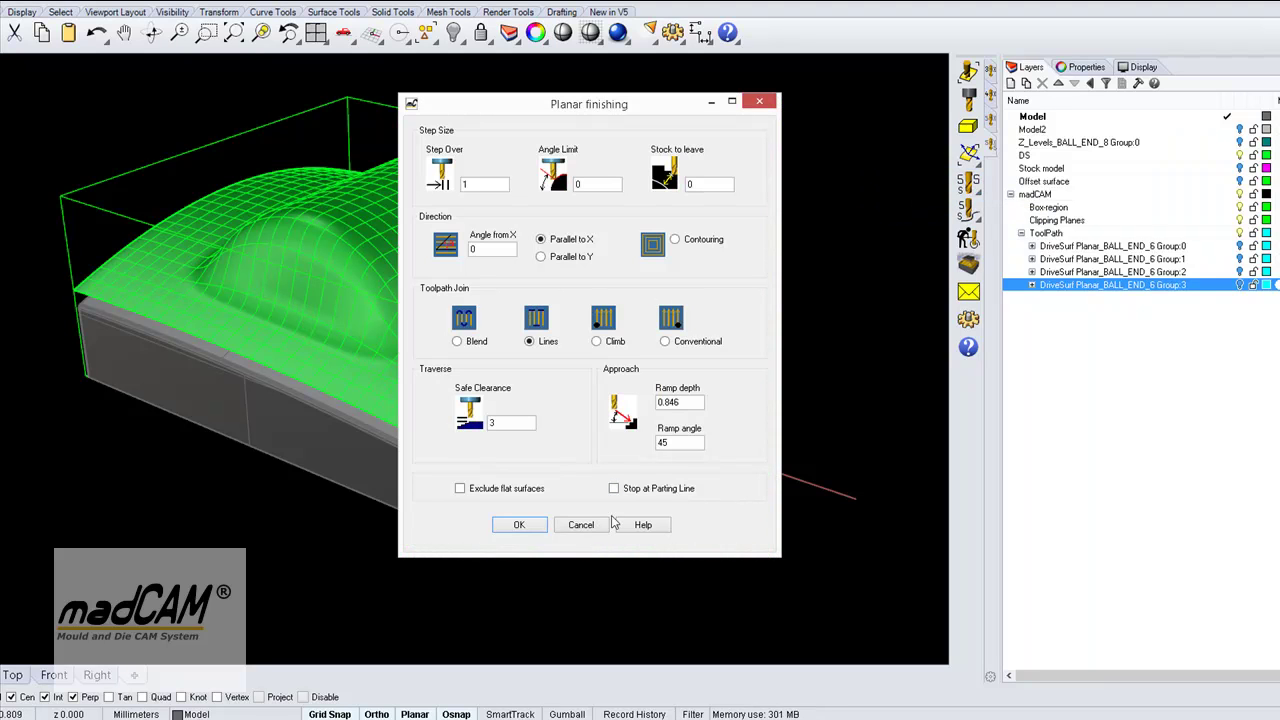
{"action": "left_click", "coordinate": [516, 526]}
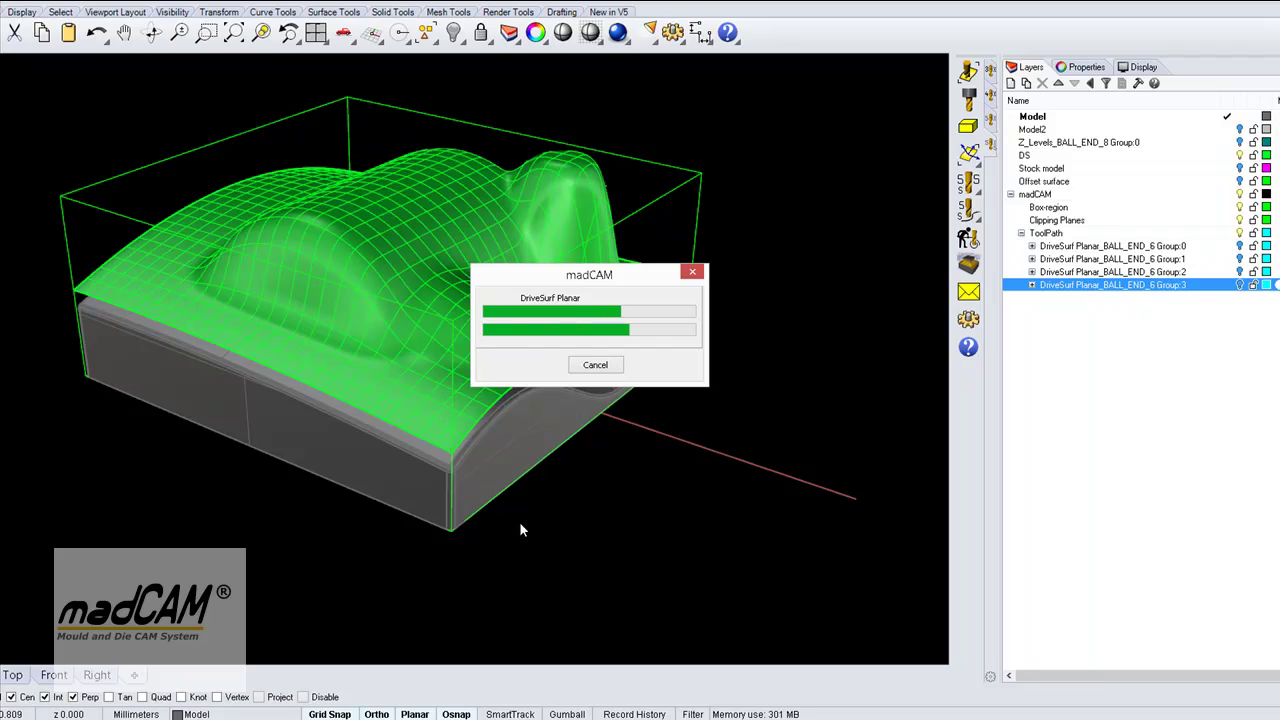
{"action": "right_click_drag", "start_coordinate": [522, 530], "coordinate": [295, 400]}
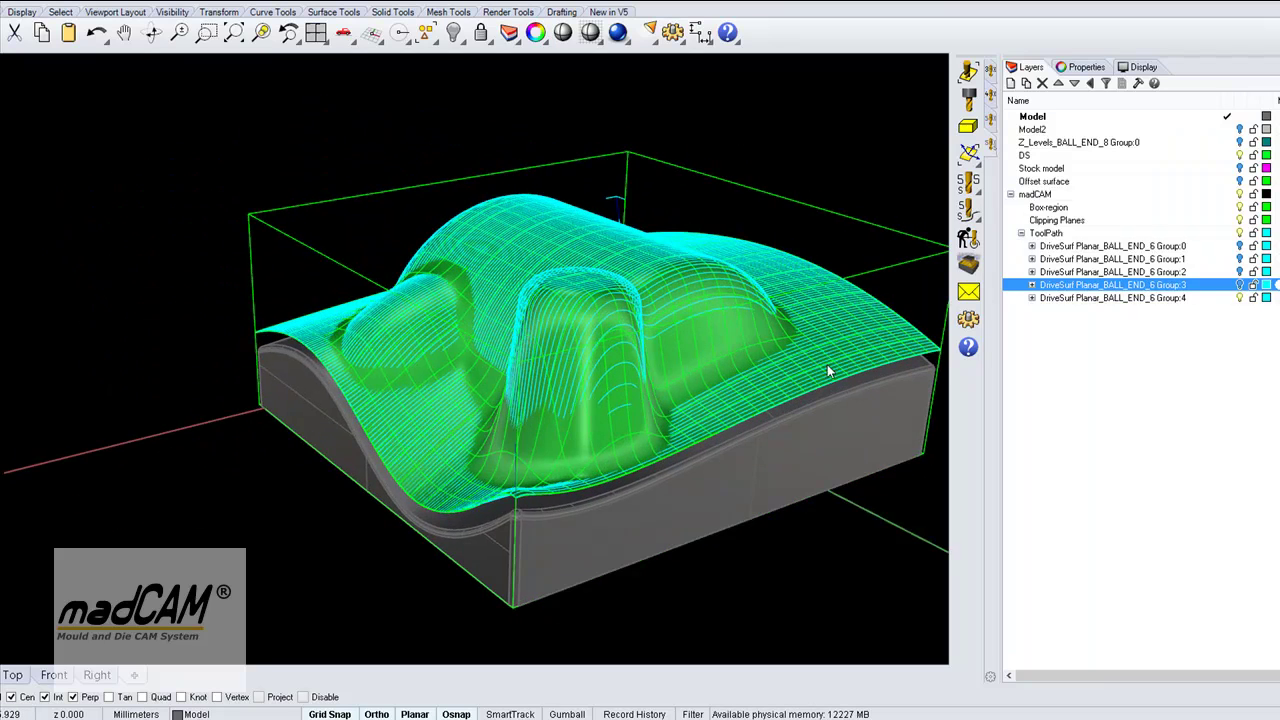
{"action": "left_click", "coordinate": [1240, 155]}
{"action": "right_click_drag", "start_coordinate": [728, 435], "coordinate": [354, 214]}
{"action": "scroll", "coordinate": [420, 318], "scroll_direction": "up", "scroll_amount": 3}
{"action": "scroll", "coordinate": [420, 318], "scroll_direction": "down", "scroll_amount": 3}
{"action": "right_click_drag", "start_coordinate": [420, 318], "coordinate": [470, 332]}
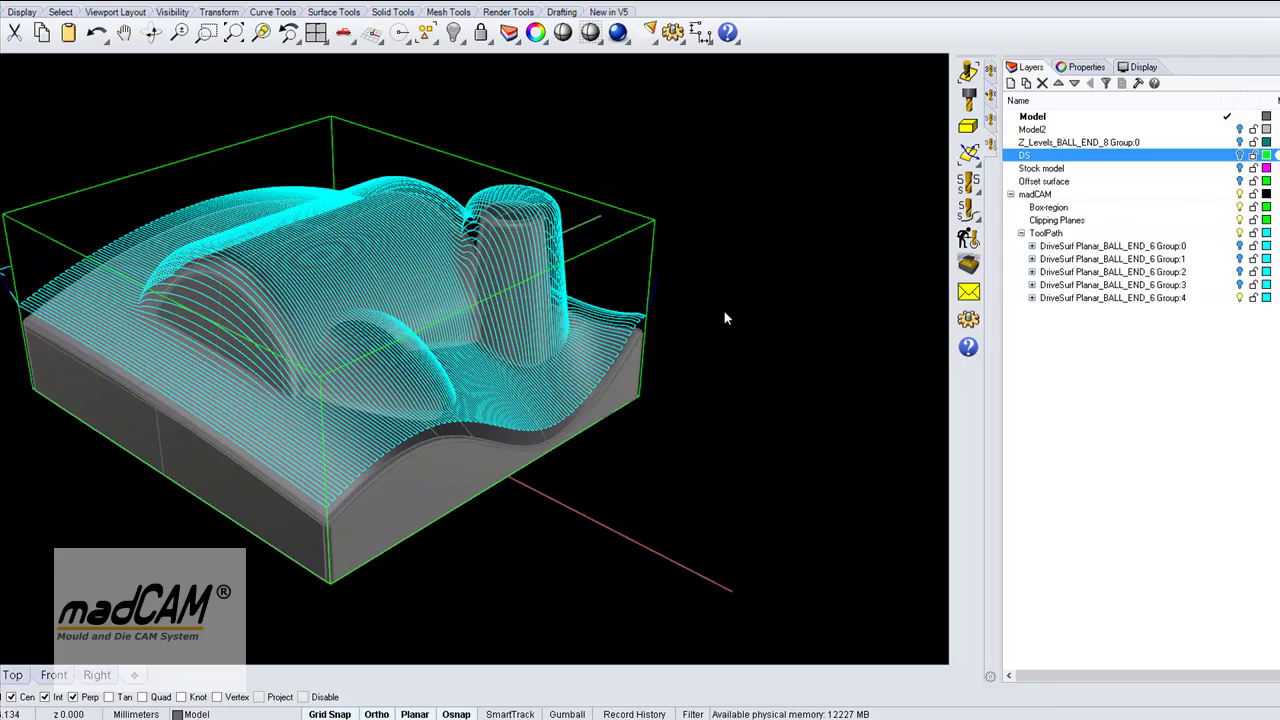
Step: Play the machining simulation of the Group:4 toolpath cutting the stock
{"action": "left_click", "coordinate": [970, 268]}
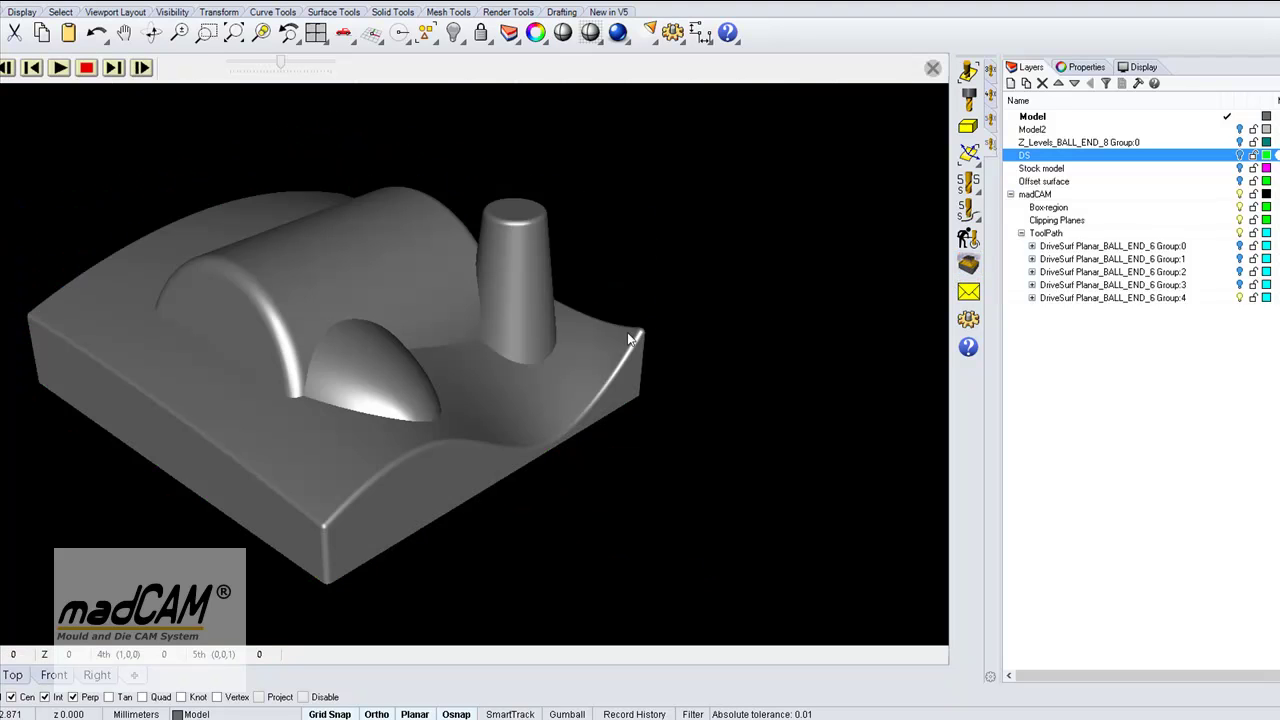
{"action": "left_click", "coordinate": [59, 67]}
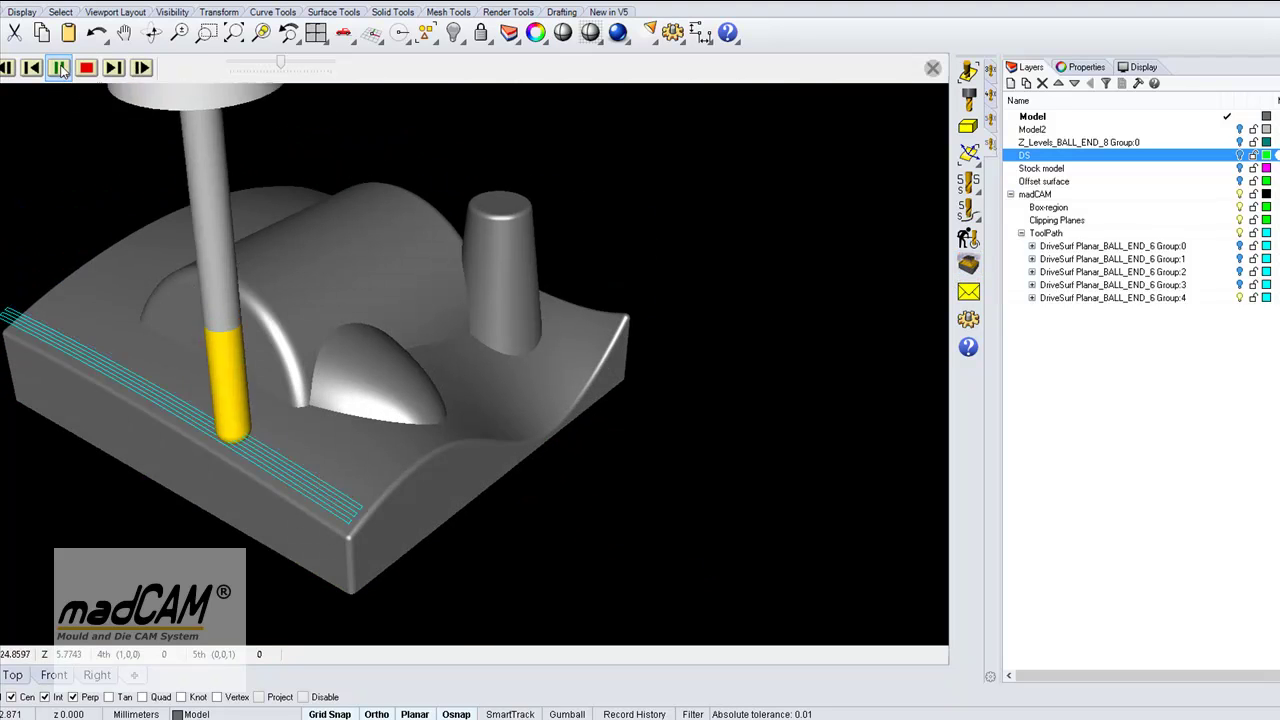
{"action": "right_click_drag", "start_coordinate": [411, 287], "coordinate": [656, 343]}
{"action": "scroll", "coordinate": [580, 335], "scroll_direction": "down", "scroll_amount": 3}
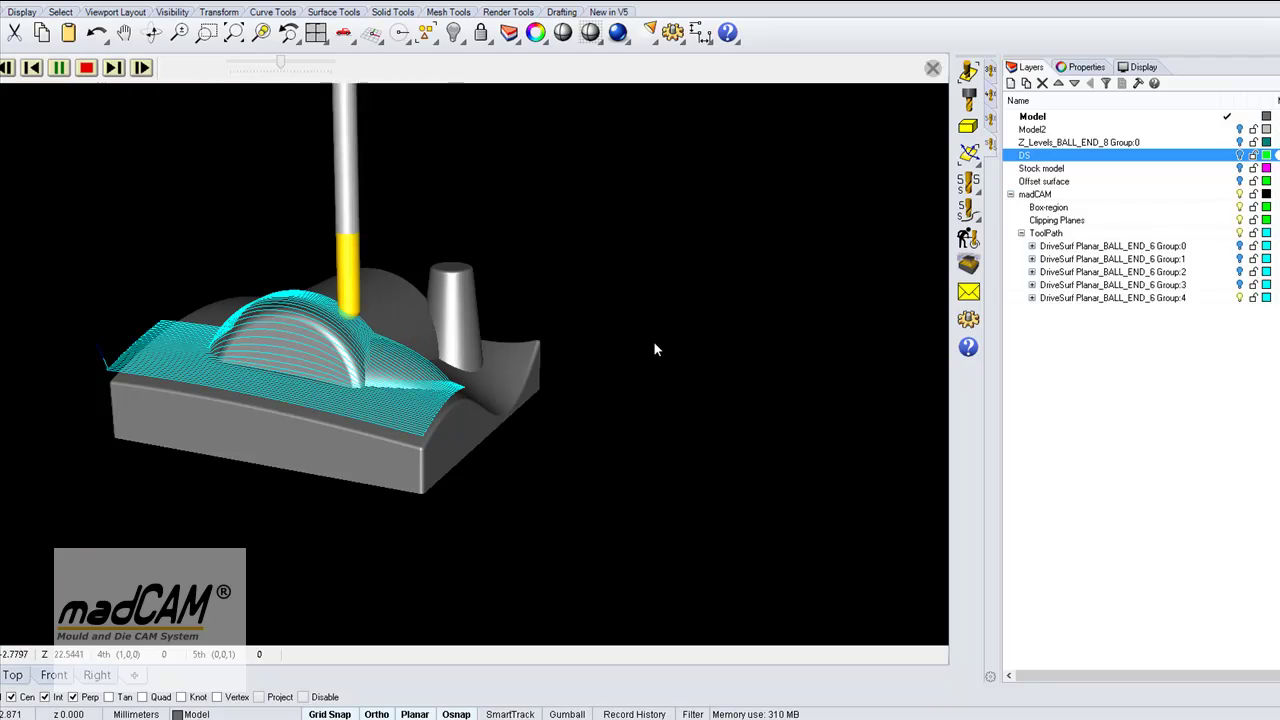
Step: Close the simulation and recalculate the planar toolpath with contouring passes instead of parallel-to-X lines
{"action": "left_click", "coordinate": [932, 68]}
{"action": "scroll", "coordinate": [700, 360], "scroll_direction": "down", "scroll_amount": 2}
{"action": "right_click_drag", "start_coordinate": [680, 372], "coordinate": [802, 356], "text": "shift"}
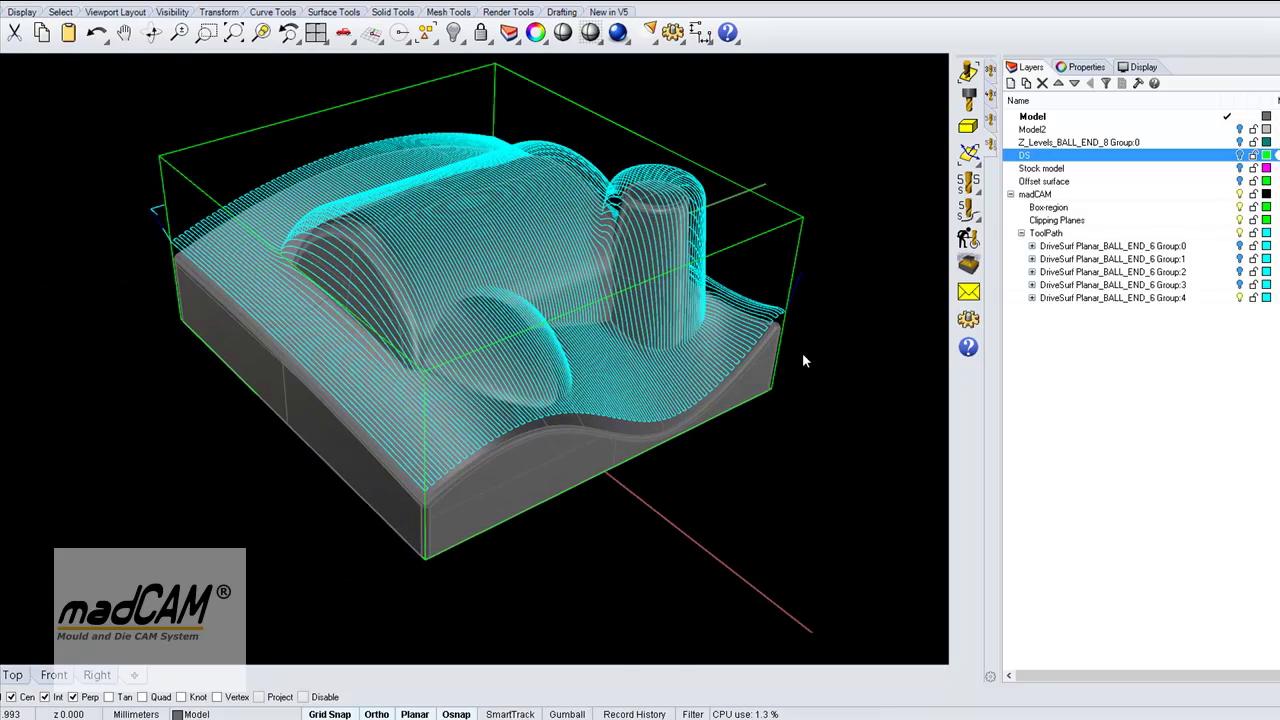
{"action": "left_click", "coordinate": [970, 242]}
{"action": "left_click", "coordinate": [770, 312]}
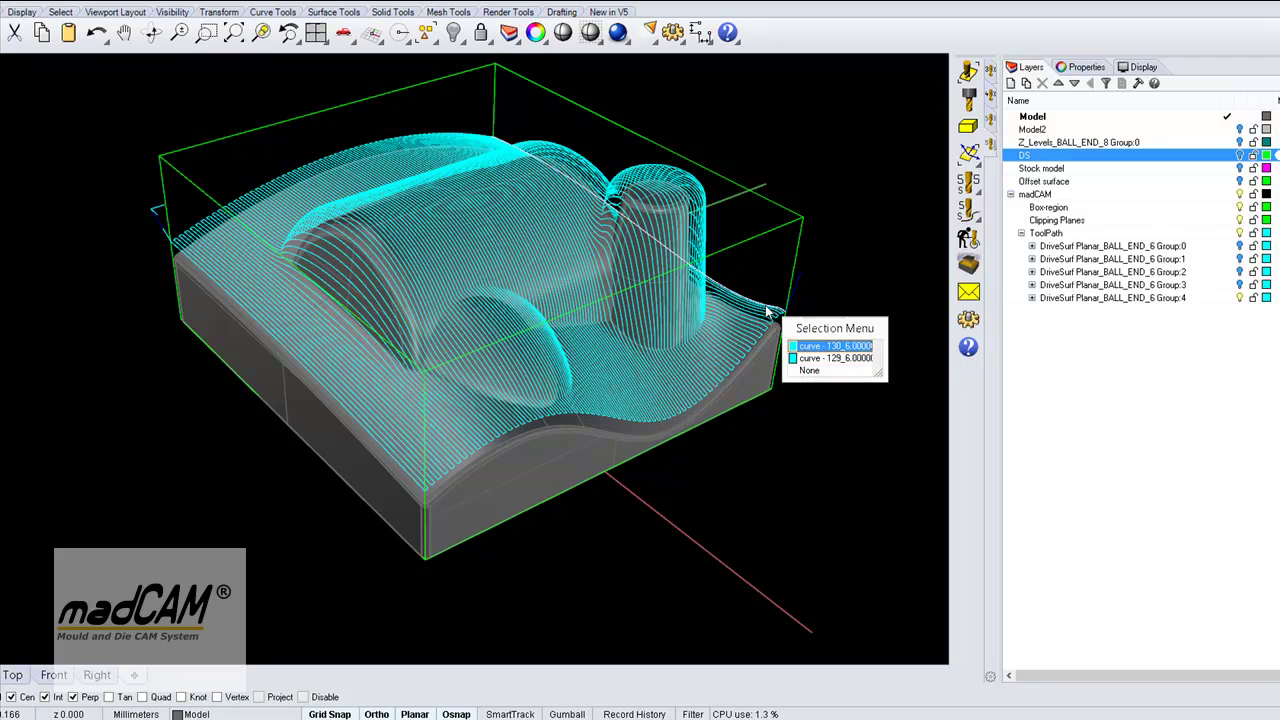
{"action": "left_click", "coordinate": [802, 345]}
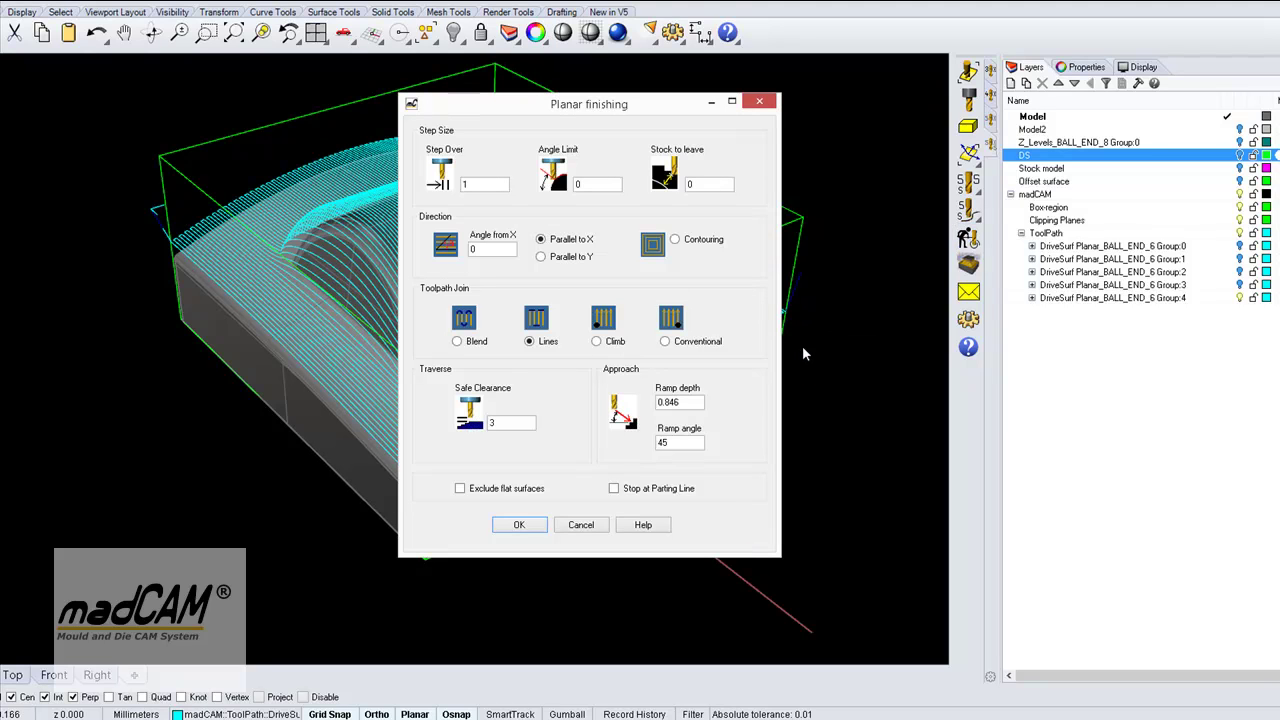
{"action": "left_click", "coordinate": [675, 240]}
{"action": "left_click", "coordinate": [517, 525]}
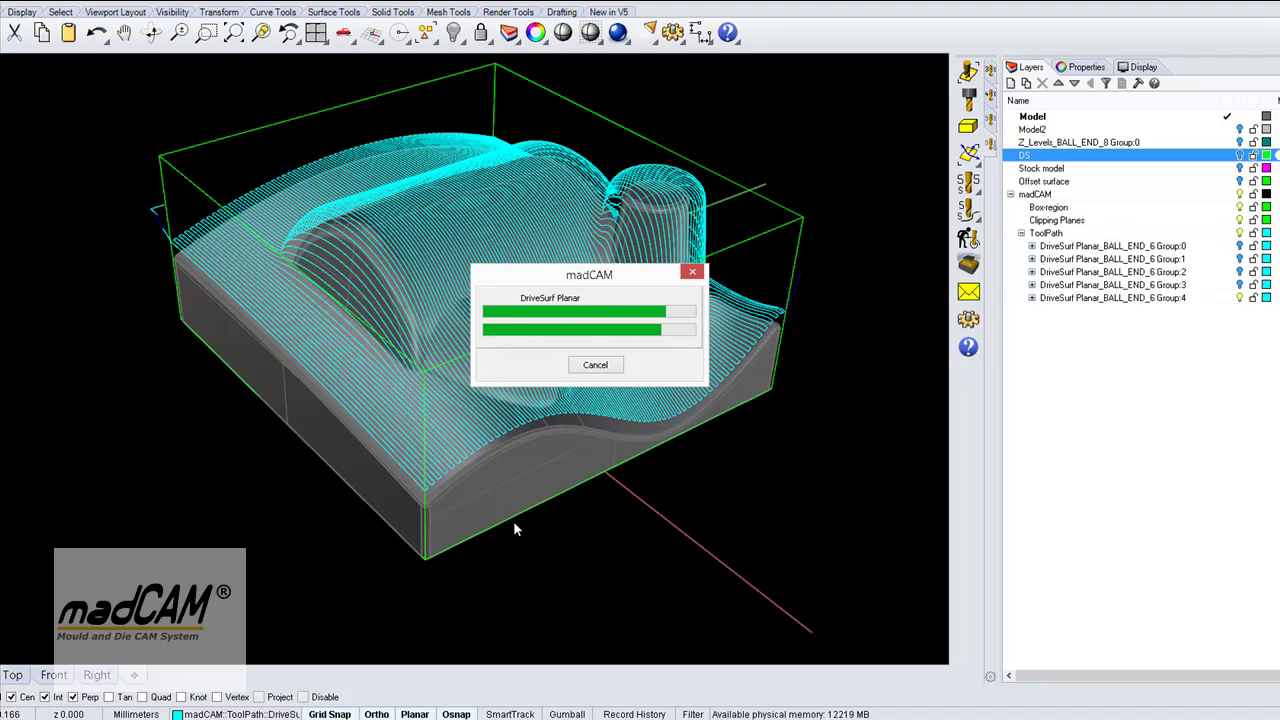
{"action": "right_click_drag", "start_coordinate": [514, 528], "coordinate": [970, 200]}
Step: Simulate the contour toolpath at higher speed until the mould is cut from the stock
{"action": "left_click", "coordinate": [968, 263]}
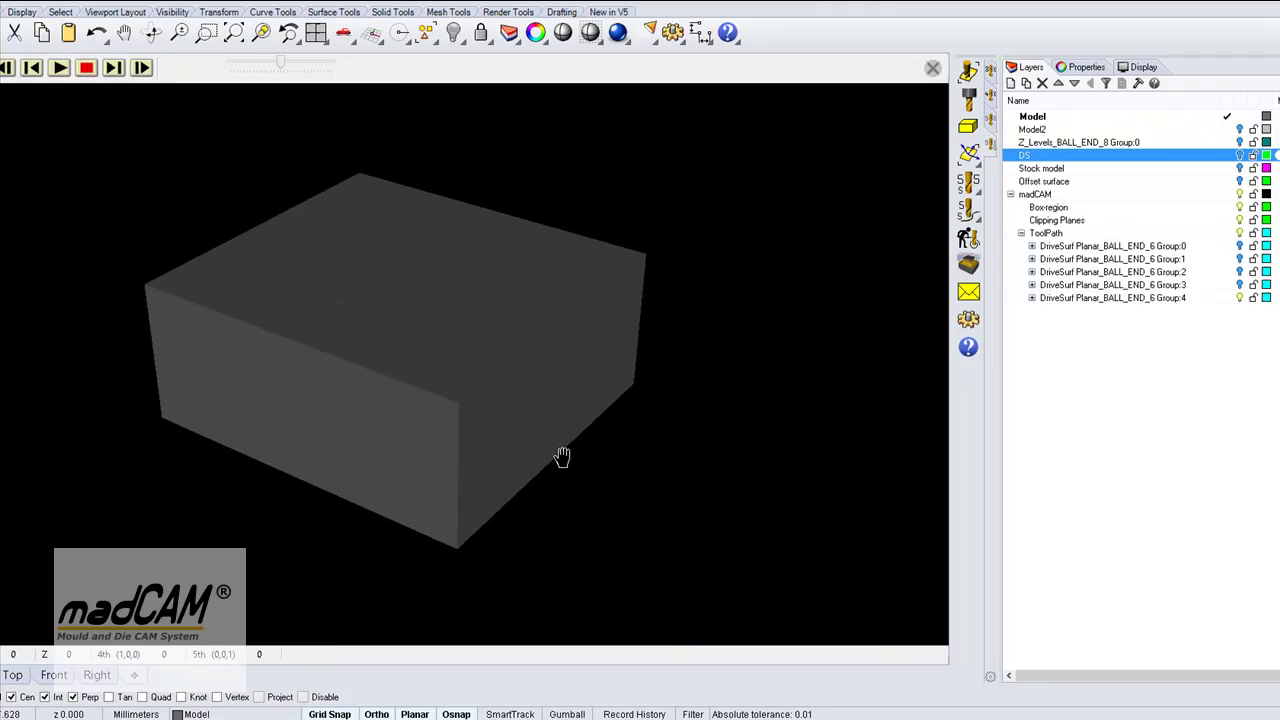
{"action": "left_click", "coordinate": [59, 67]}
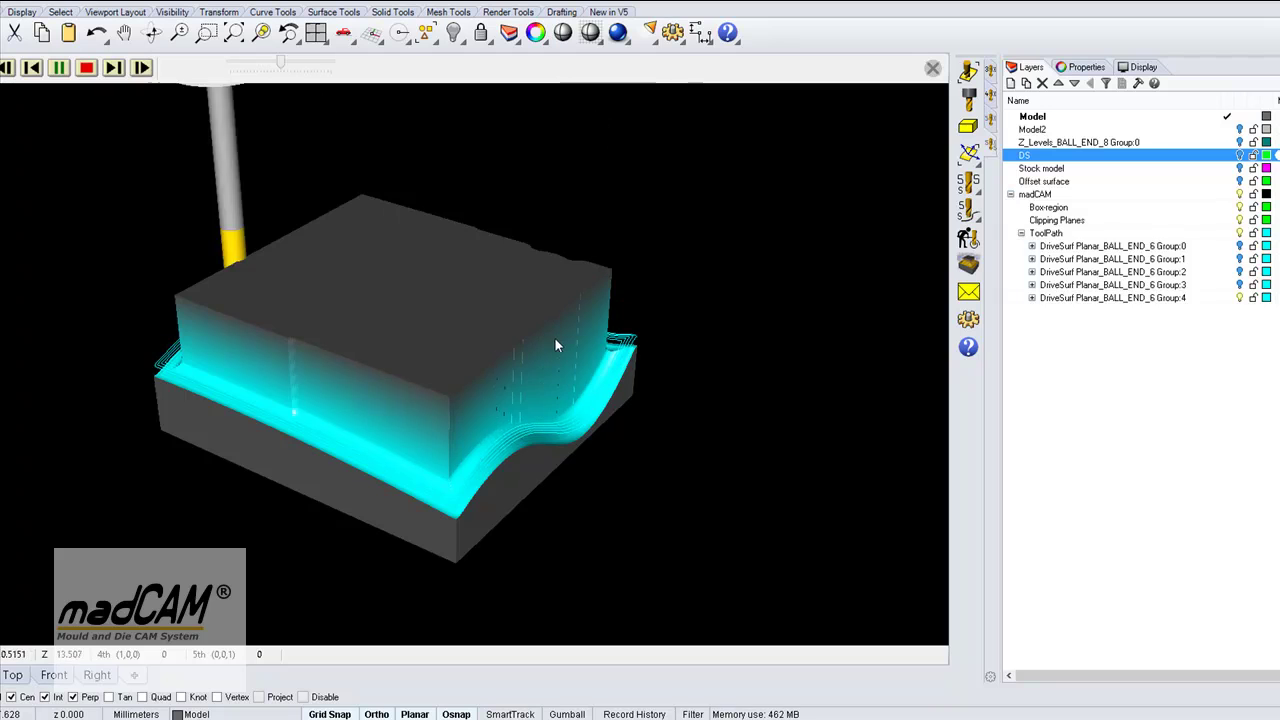
{"action": "scroll", "coordinate": [572, 305], "scroll_direction": "up", "scroll_amount": 2}
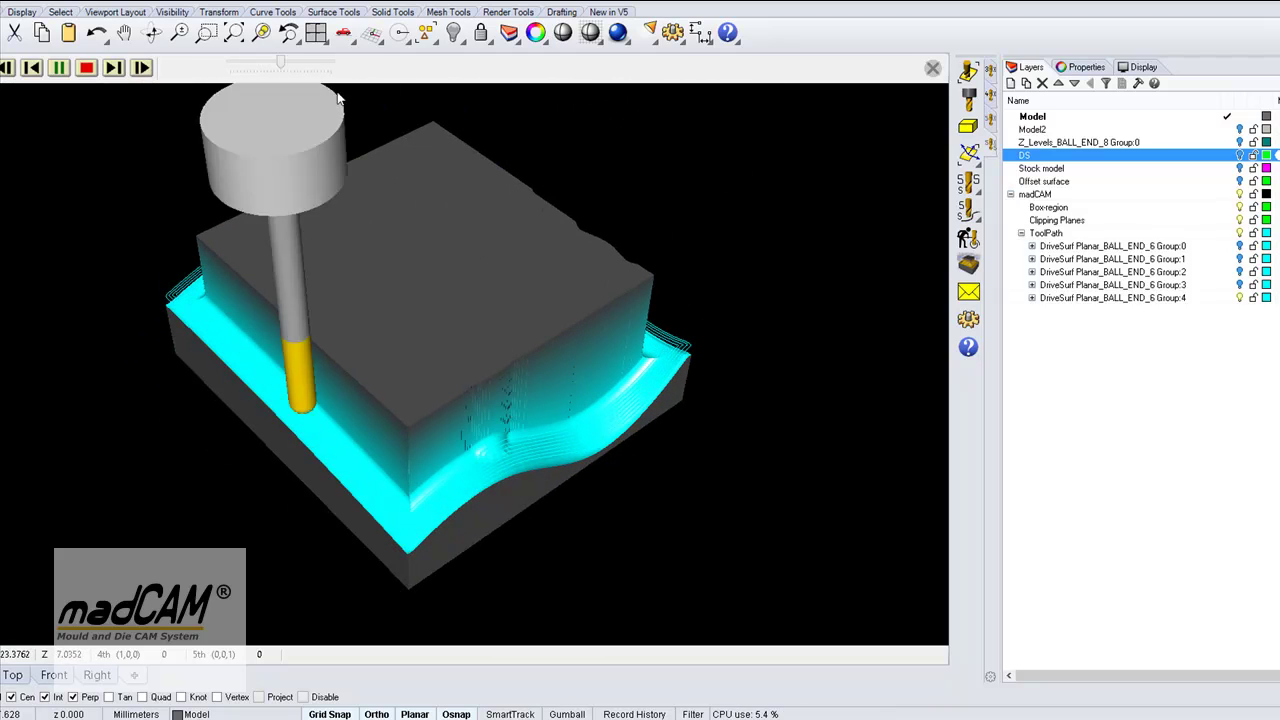
{"action": "left_click_drag", "start_coordinate": [287, 70], "coordinate": [331, 70]}
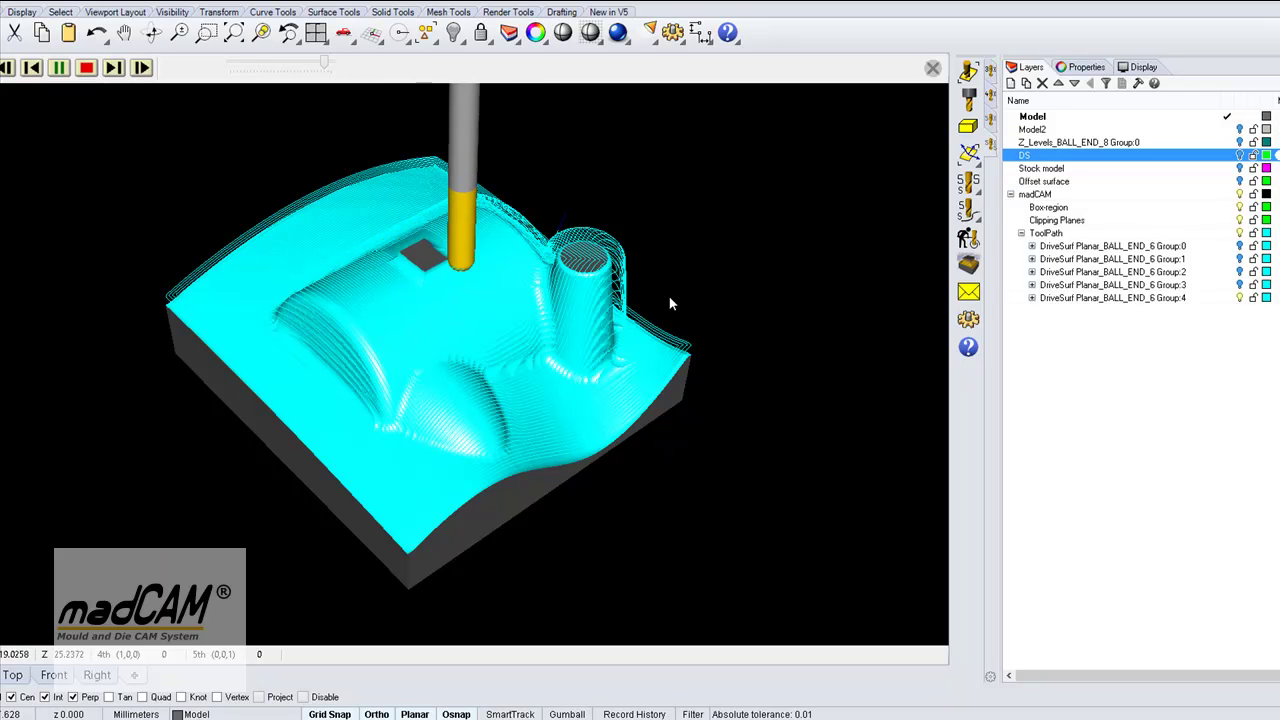
{"action": "right_click_drag", "start_coordinate": [643, 349], "coordinate": [582, 302]}
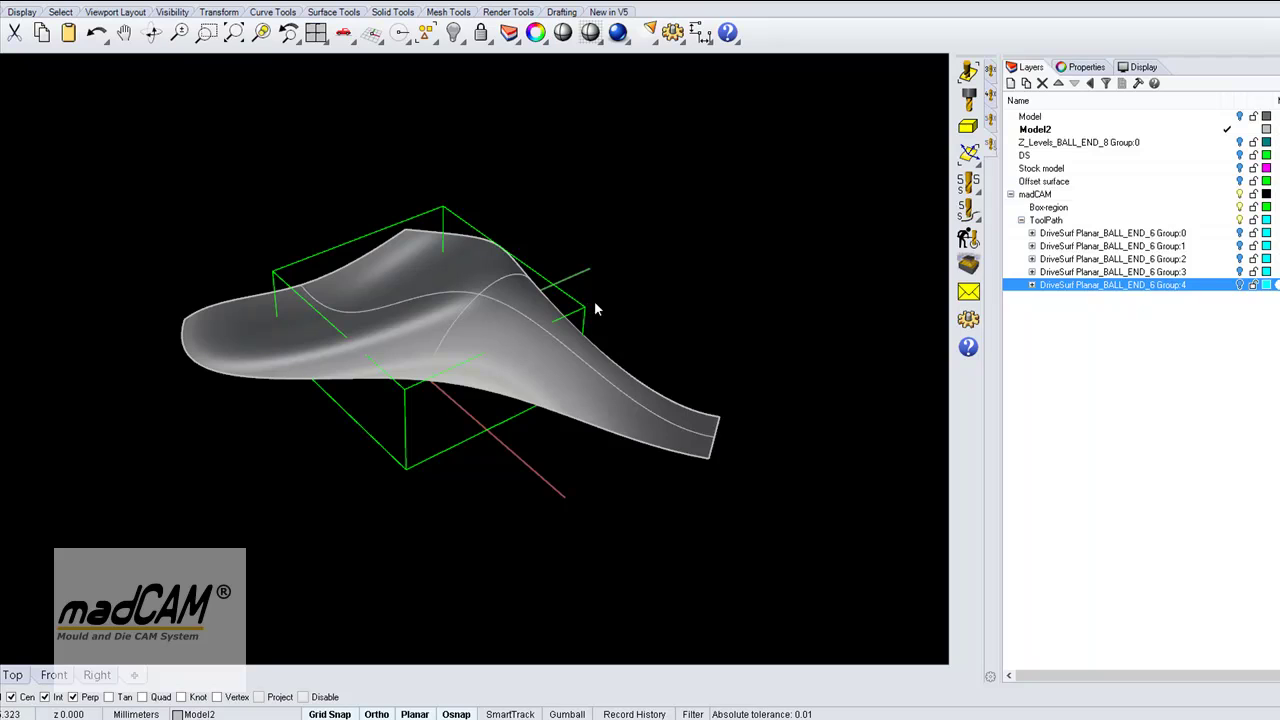
Step: Create a stock box around the curved Model2 surface and pick that surface as the drive surface
{"action": "right_click_drag", "start_coordinate": [571, 322], "coordinate": [612, 332]}
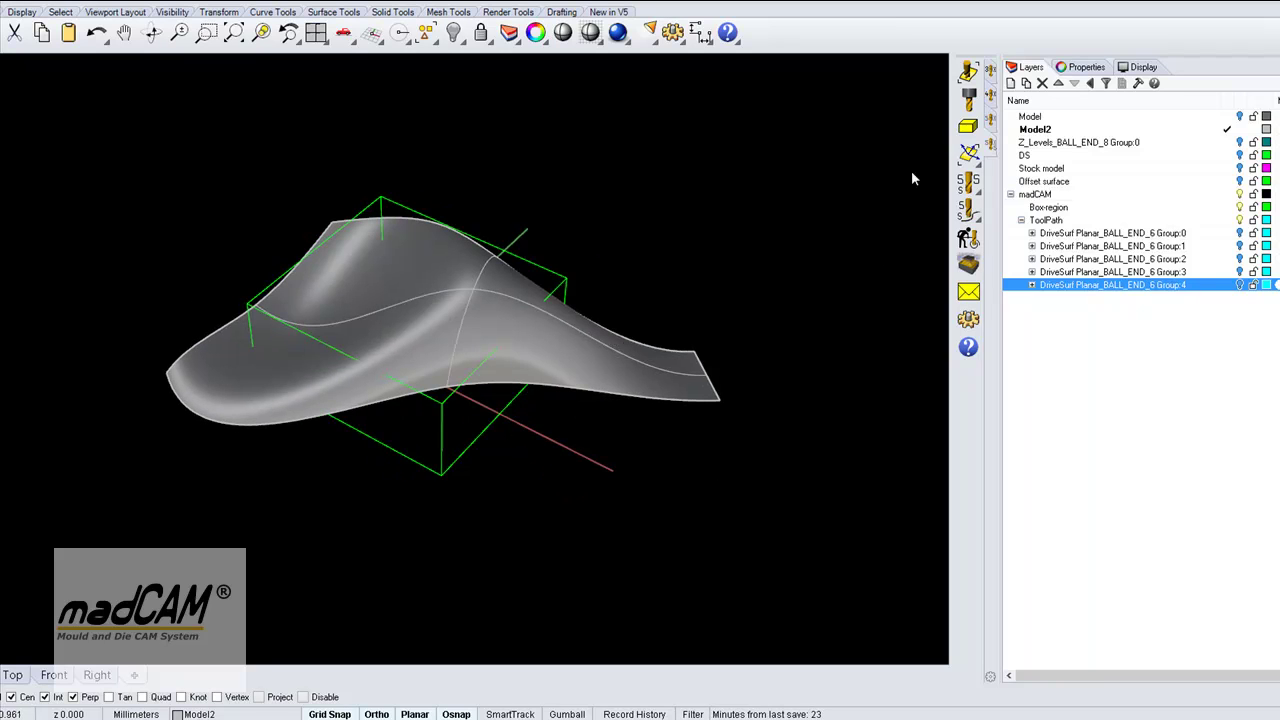
{"action": "left_click", "coordinate": [969, 74]}
{"action": "left_click", "coordinate": [608, 339]}
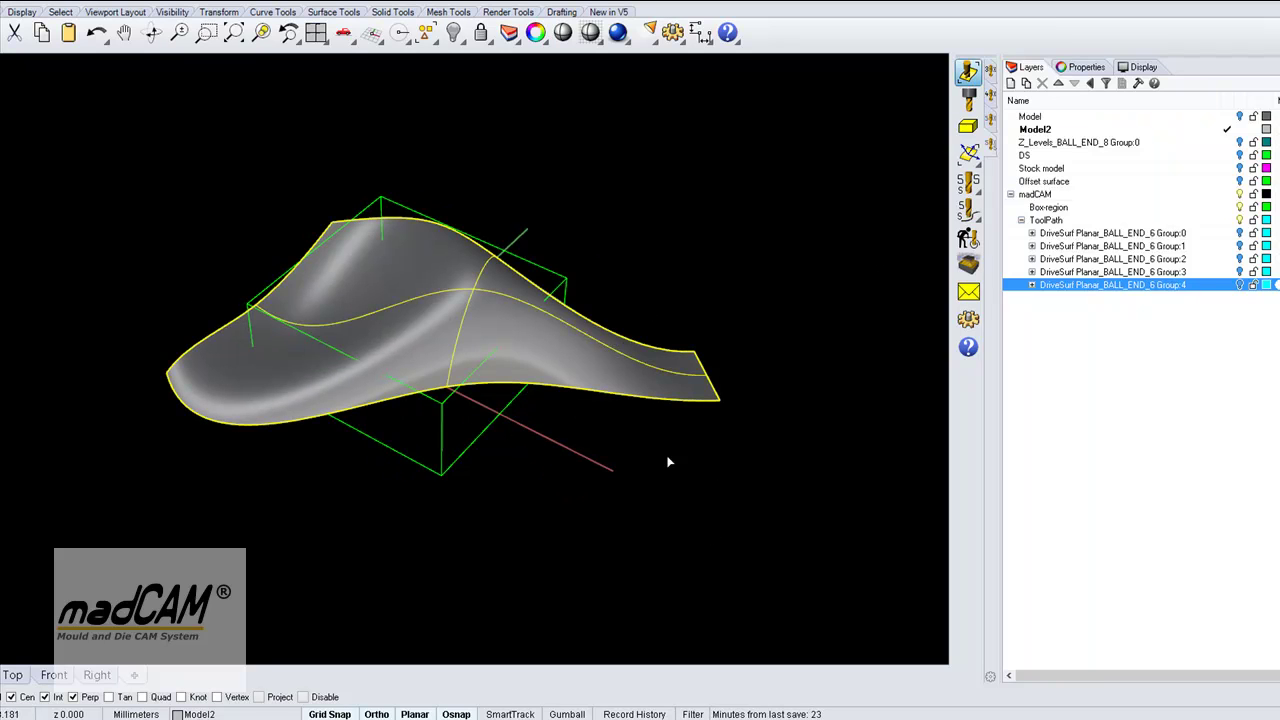
{"action": "right_click", "coordinate": [729, 505]}
{"action": "right_click_drag", "start_coordinate": [729, 505], "coordinate": [683, 519]}
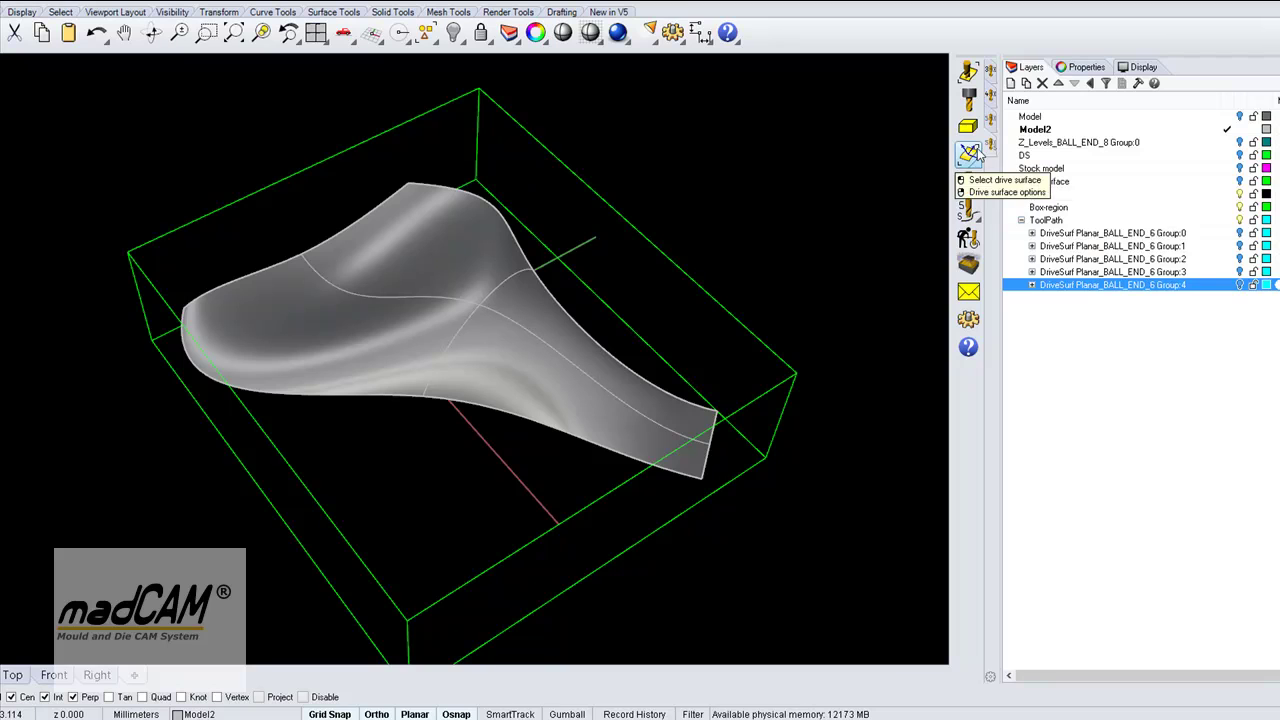
{"action": "left_click", "coordinate": [368, 395]}
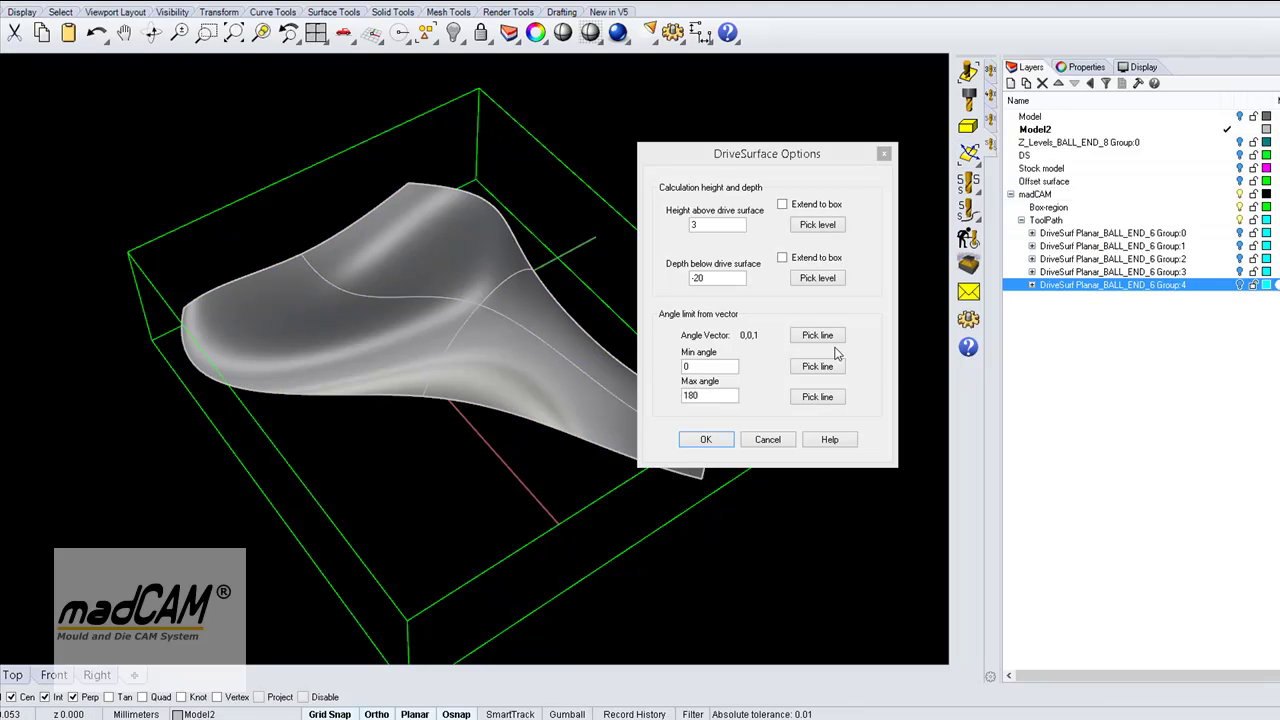
Step: Accept the drive options and compute a planar finishing toolpath, Group:5, with passes parallel to X
{"action": "left_click", "coordinate": [703, 439]}
{"action": "left_click", "coordinate": [958, 195]}
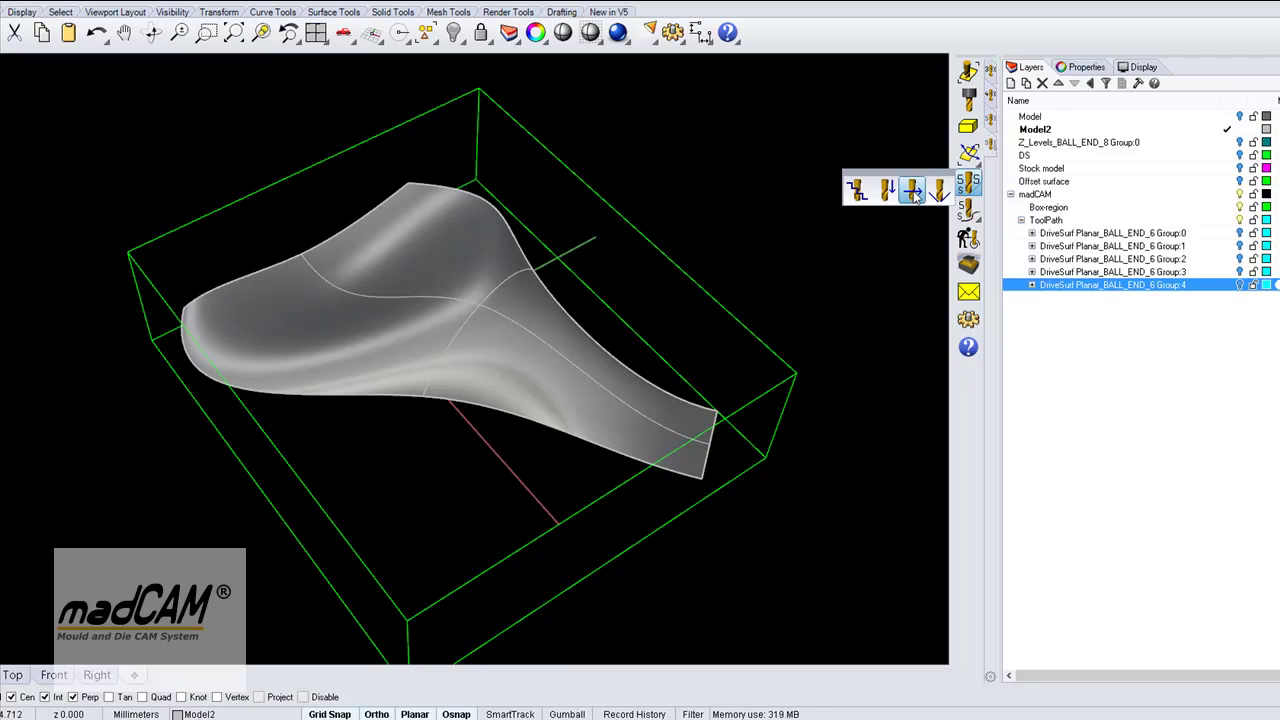
{"action": "left_click", "coordinate": [910, 192]}
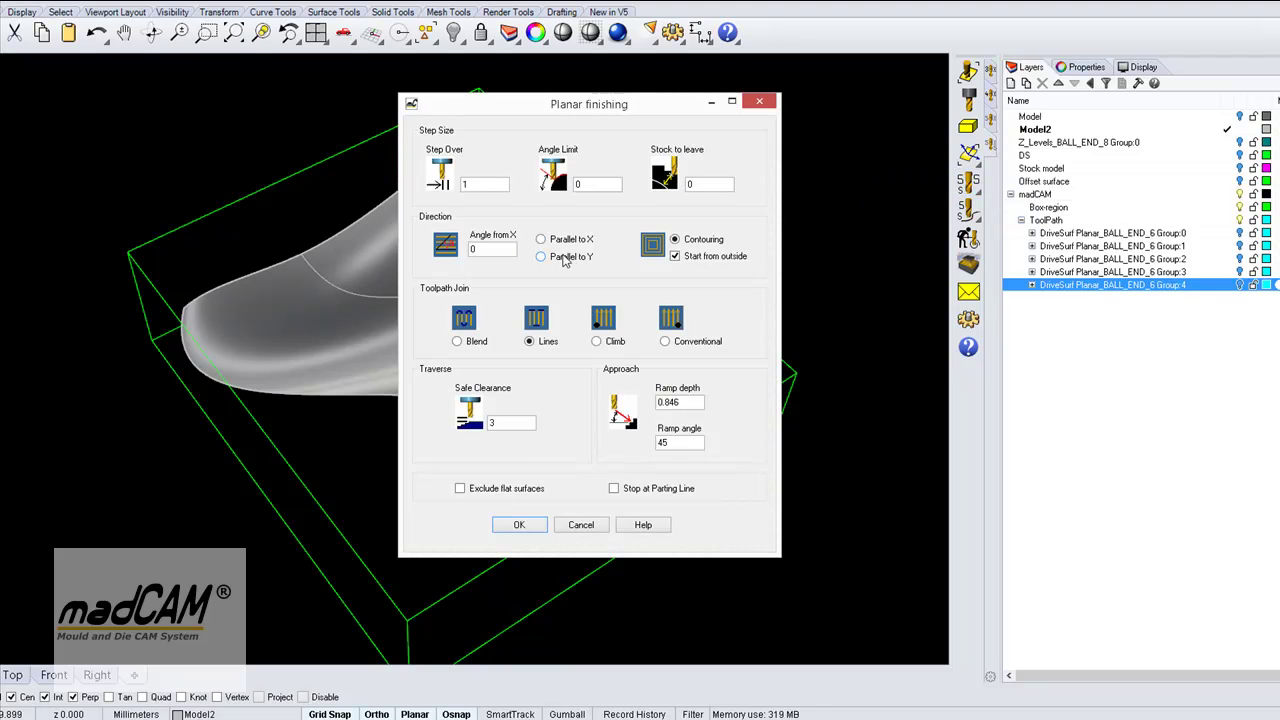
{"action": "left_click", "coordinate": [542, 241]}
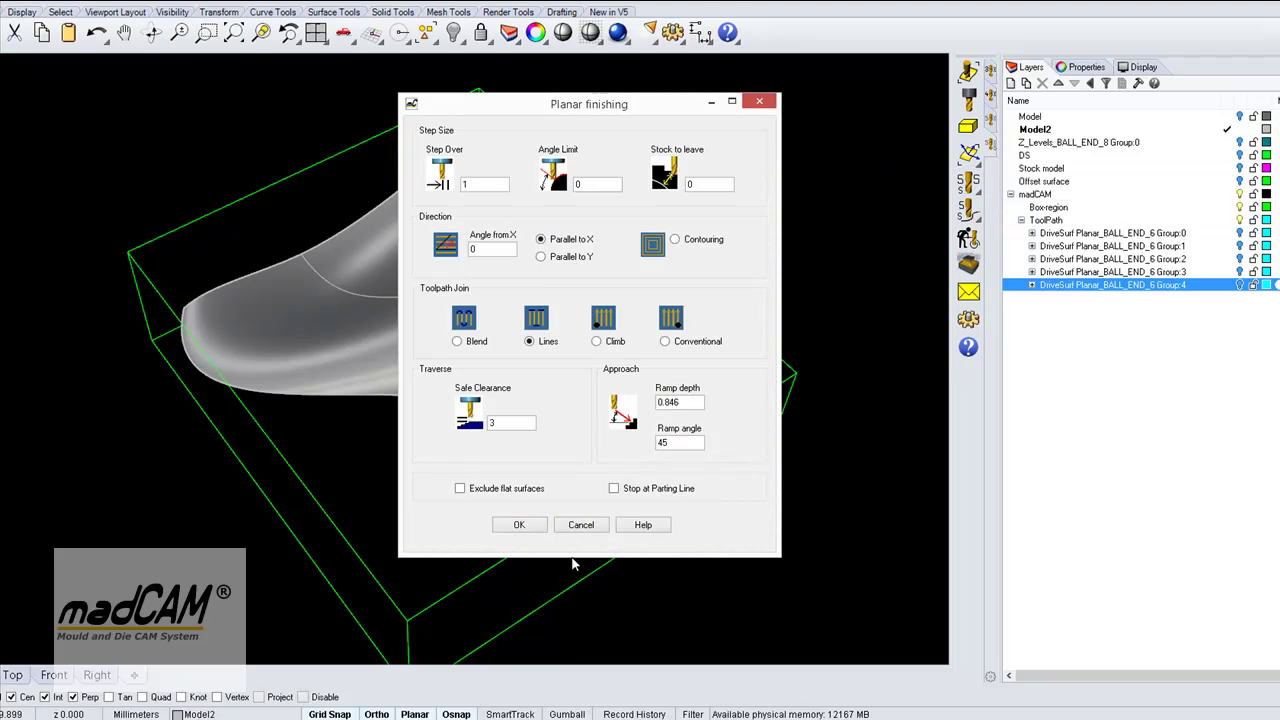
{"action": "left_click", "coordinate": [519, 526]}
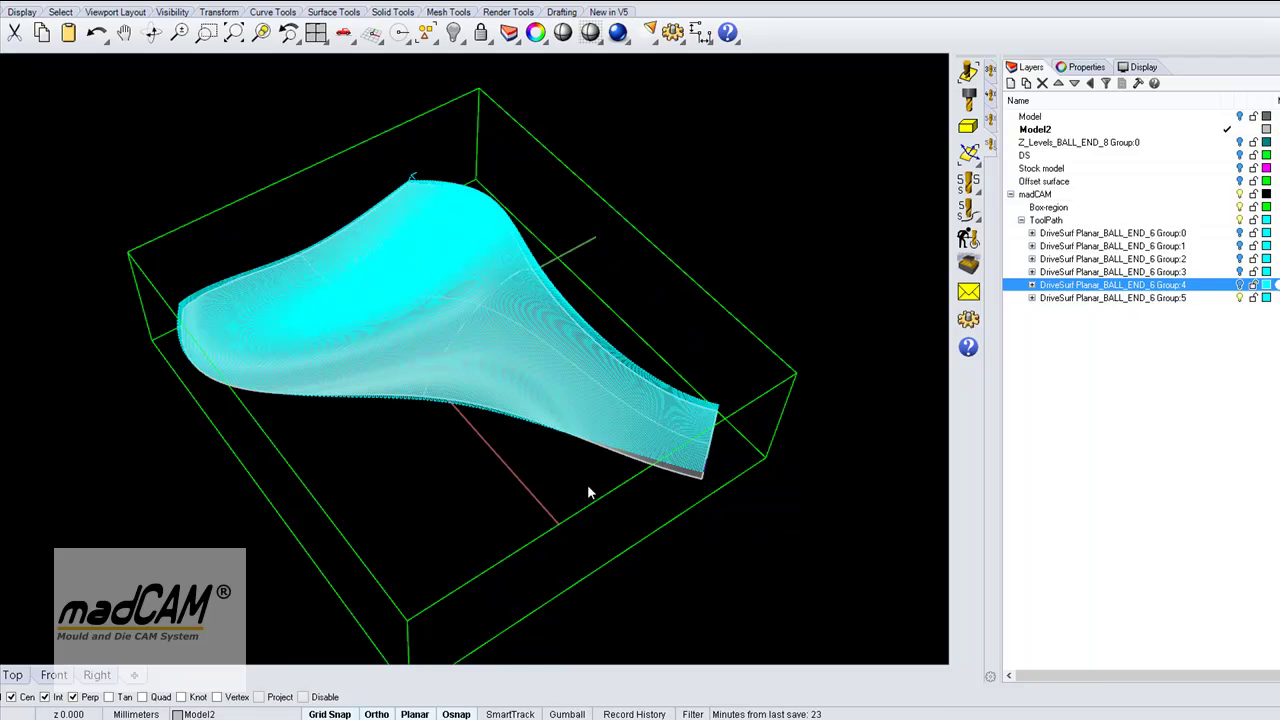
{"action": "right_click_drag", "start_coordinate": [587, 484], "coordinate": [617, 464]}
{"action": "scroll", "coordinate": [703, 408], "scroll_direction": "up", "scroll_amount": 4}
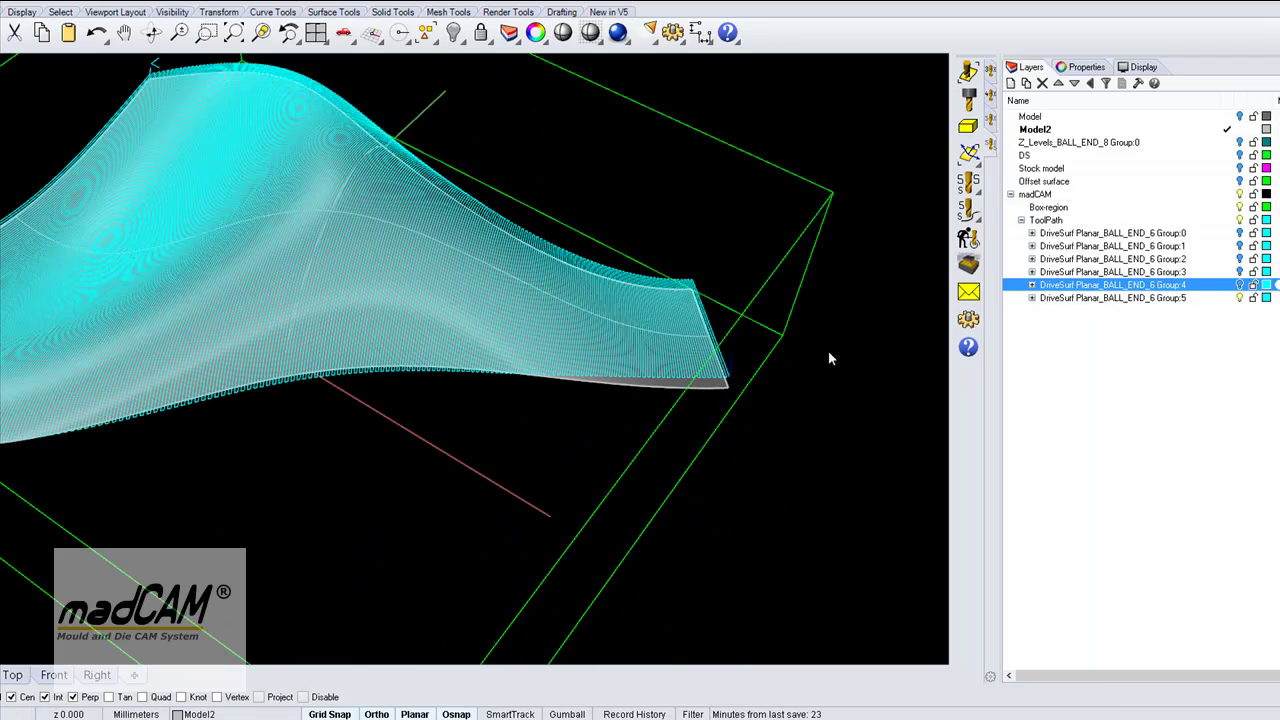
{"action": "scroll", "coordinate": [690, 370], "scroll_direction": "up", "scroll_amount": 5}
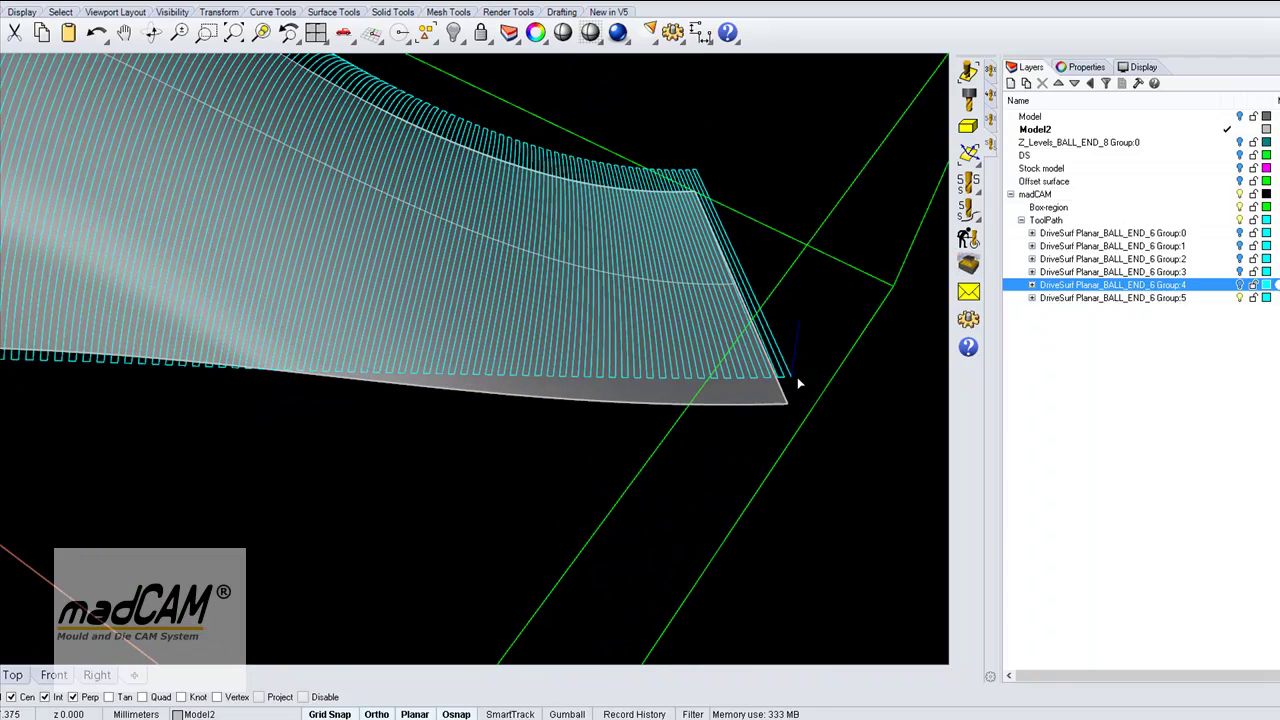
Step: Reopen the Group:5 planar finishing settings and recompute the toolpath
{"action": "double_click", "coordinate": [793, 378]}
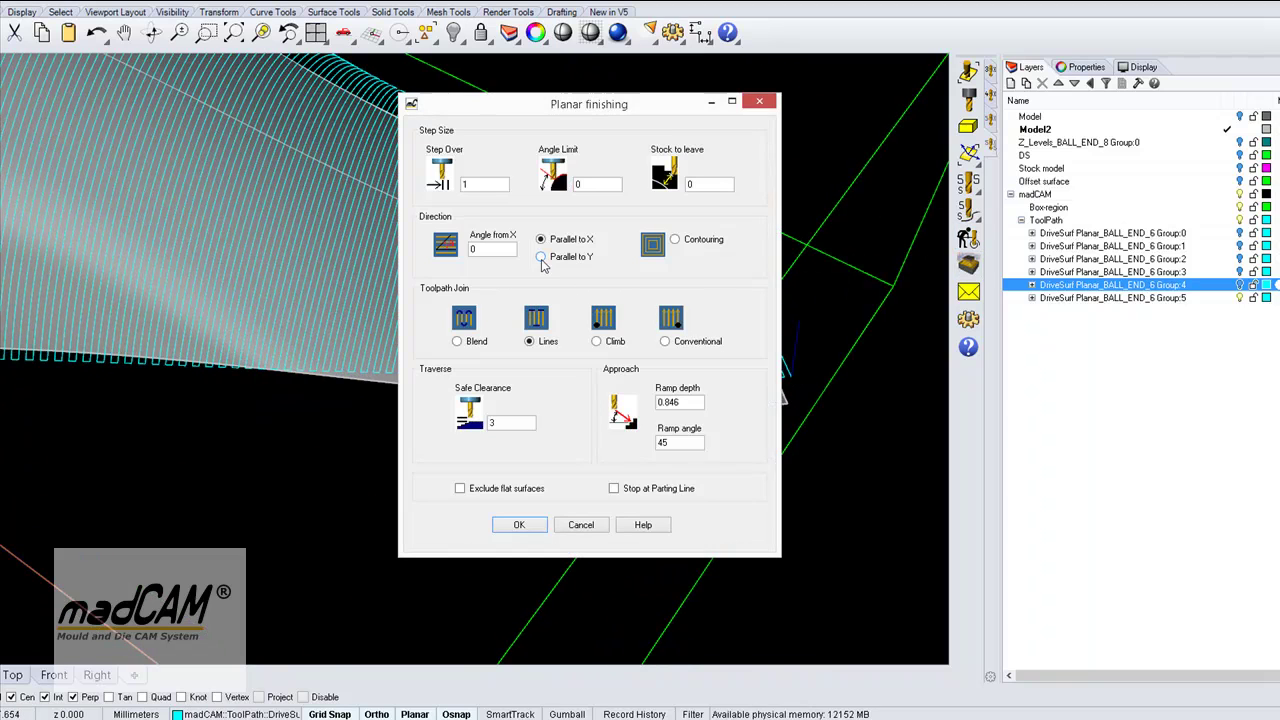
{"action": "left_click", "coordinate": [519, 525]}
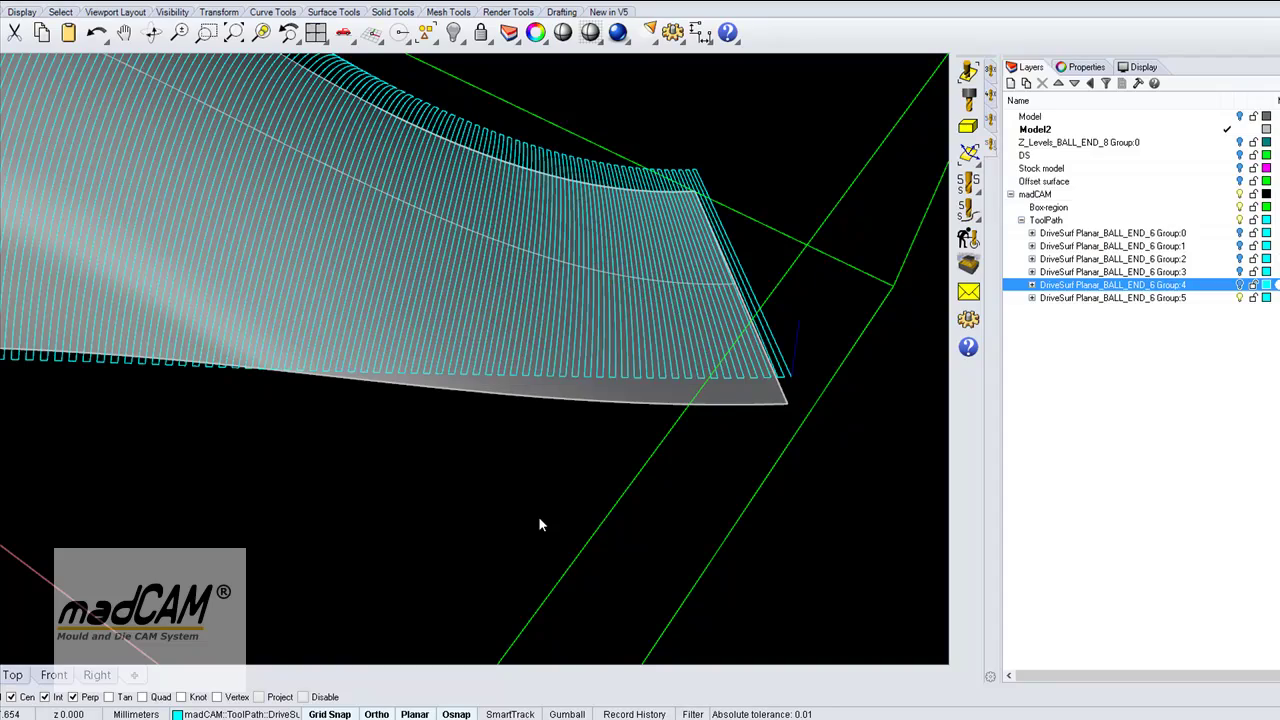
{"action": "mouse_move", "coordinate": [680, 466]}
{"action": "right_mouse_down"}
{"action": "mouse_move", "coordinate": [698, 531]}
{"action": "mouse_move", "coordinate": [457, 480]}
{"action": "mouse_move", "coordinate": [671, 286]}
{"action": "mouse_move", "coordinate": [700, 149]}
{"action": "mouse_move", "coordinate": [737, 386]}
{"action": "mouse_move", "coordinate": [451, 366]}
{"action": "mouse_move", "coordinate": [575, 333]}
{"action": "mouse_move", "coordinate": [583, 243]}
{"action": "mouse_move", "coordinate": [511, 309]}
{"action": "mouse_move", "coordinate": [494, 306]}
{"action": "mouse_move", "coordinate": [503, 270]}
{"action": "mouse_move", "coordinate": [517, 337]}
{"action": "mouse_move", "coordinate": [540, 360]}
{"action": "mouse_move", "coordinate": [537, 272]}
{"action": "mouse_move", "coordinate": [483, 189]}
{"action": "mouse_move", "coordinate": [389, 149]}
{"action": "mouse_move", "coordinate": [503, 309]}
{"action": "mouse_move", "coordinate": [550, 268]}
{"action": "mouse_move", "coordinate": [542, 377]}
{"action": "right_mouse_up"}
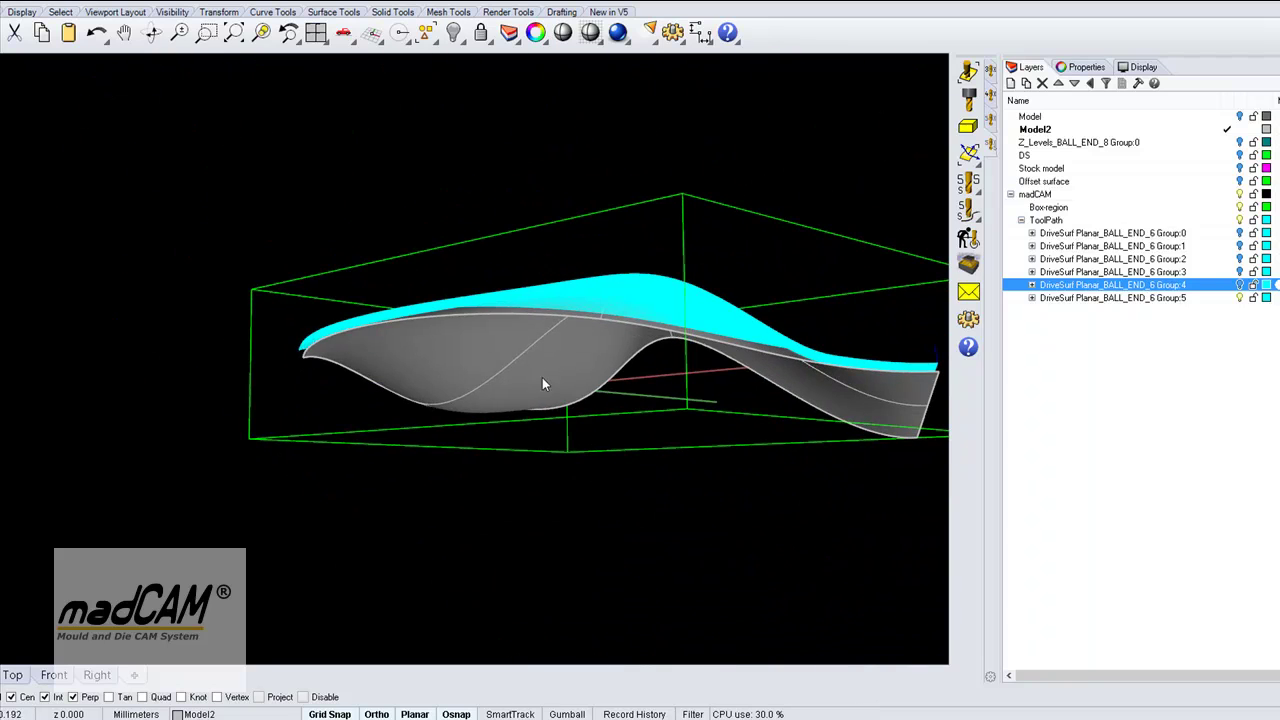
Step: Turn on the curved surface's control points with F10 and move a selected point using two reference points
{"action": "left_click", "coordinate": [533, 357]}
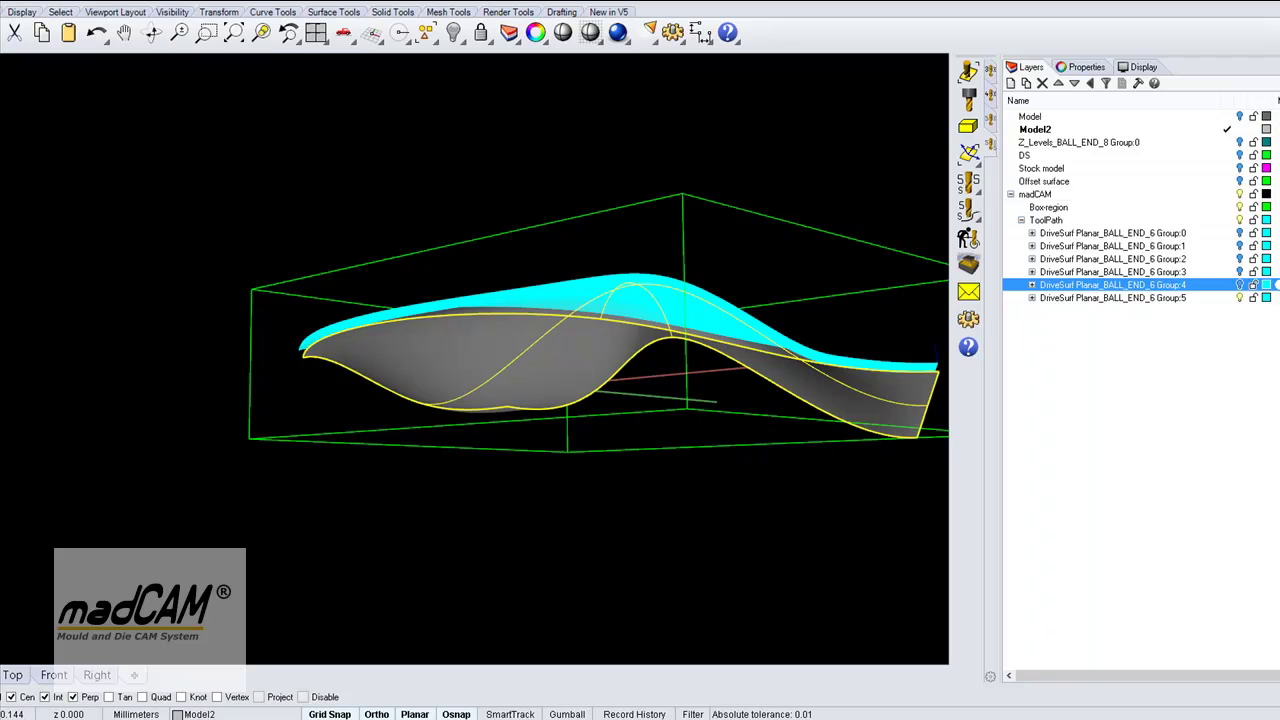
{"action": "key", "text": "F10"}
{"action": "right_click_drag", "start_coordinate": [523, 390], "coordinate": [437, 416], "text": "ctrl"}
{"action": "left_click_drag", "start_coordinate": [434, 395], "coordinate": [538, 431]}
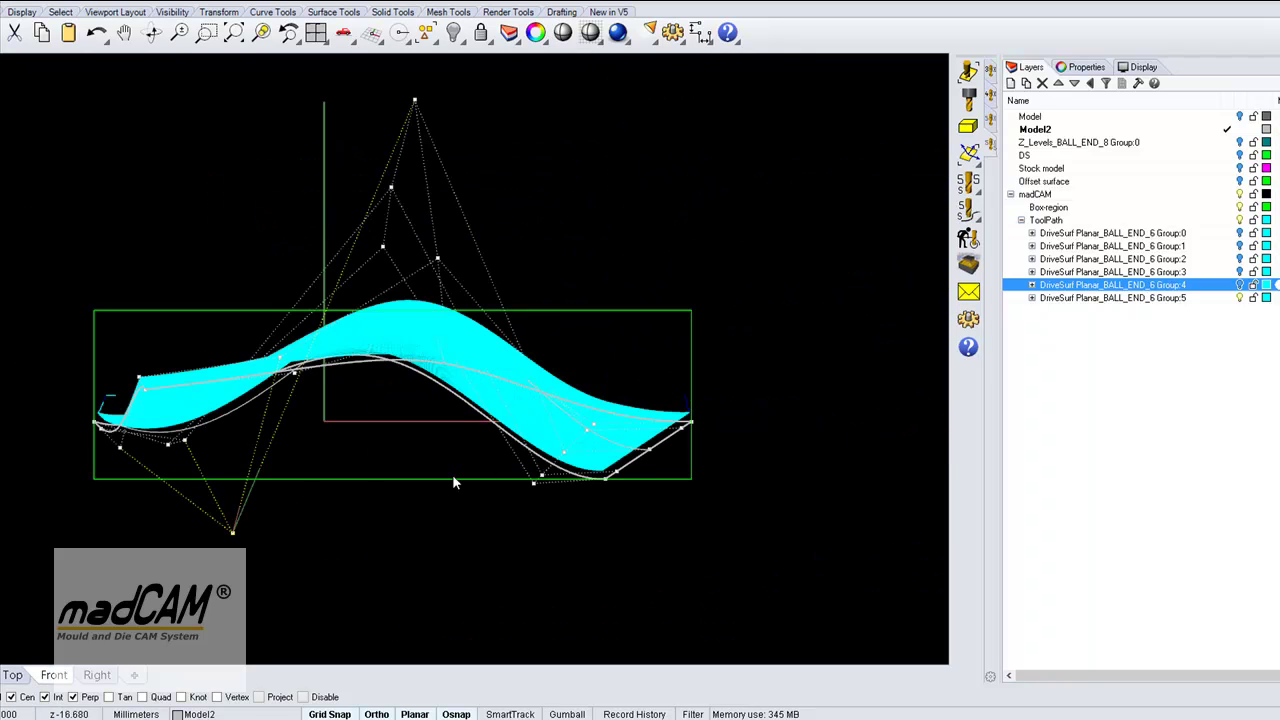
{"action": "scroll", "coordinate": [414, 460], "scroll_direction": "up", "scroll_amount": 1}
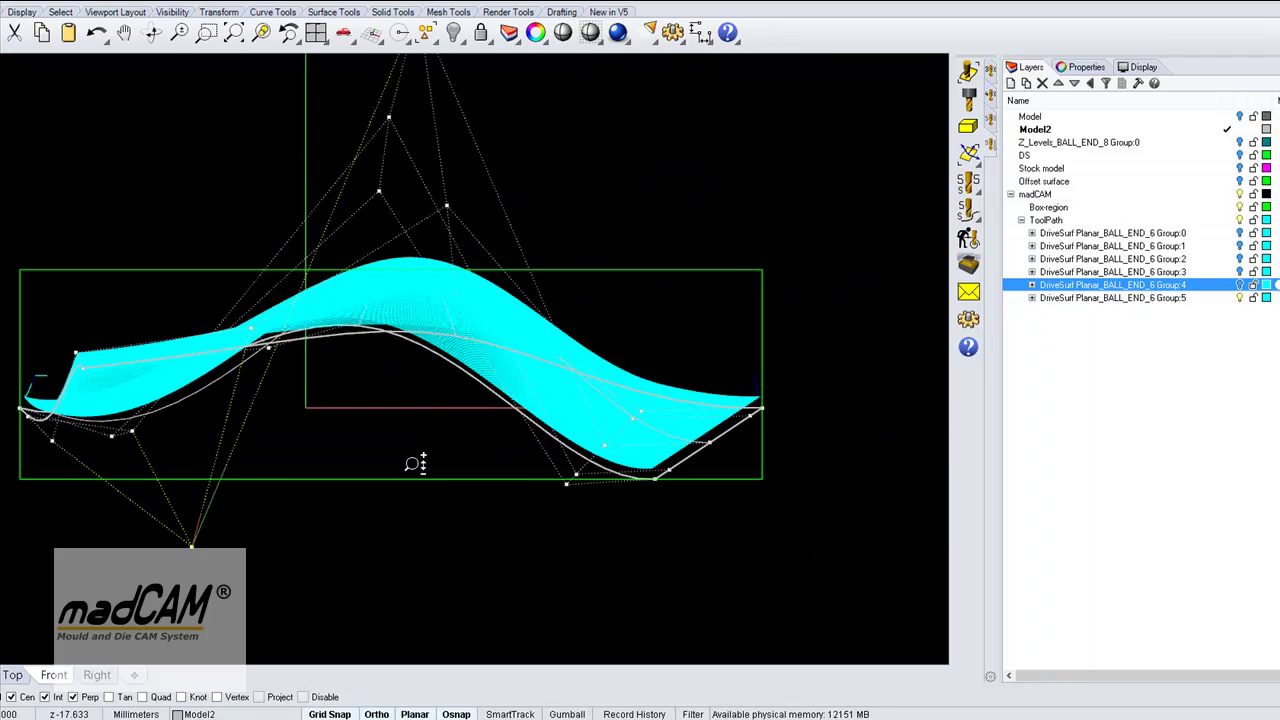
{"action": "scroll", "coordinate": [400, 500], "scroll_direction": "down", "scroll_amount": 1}
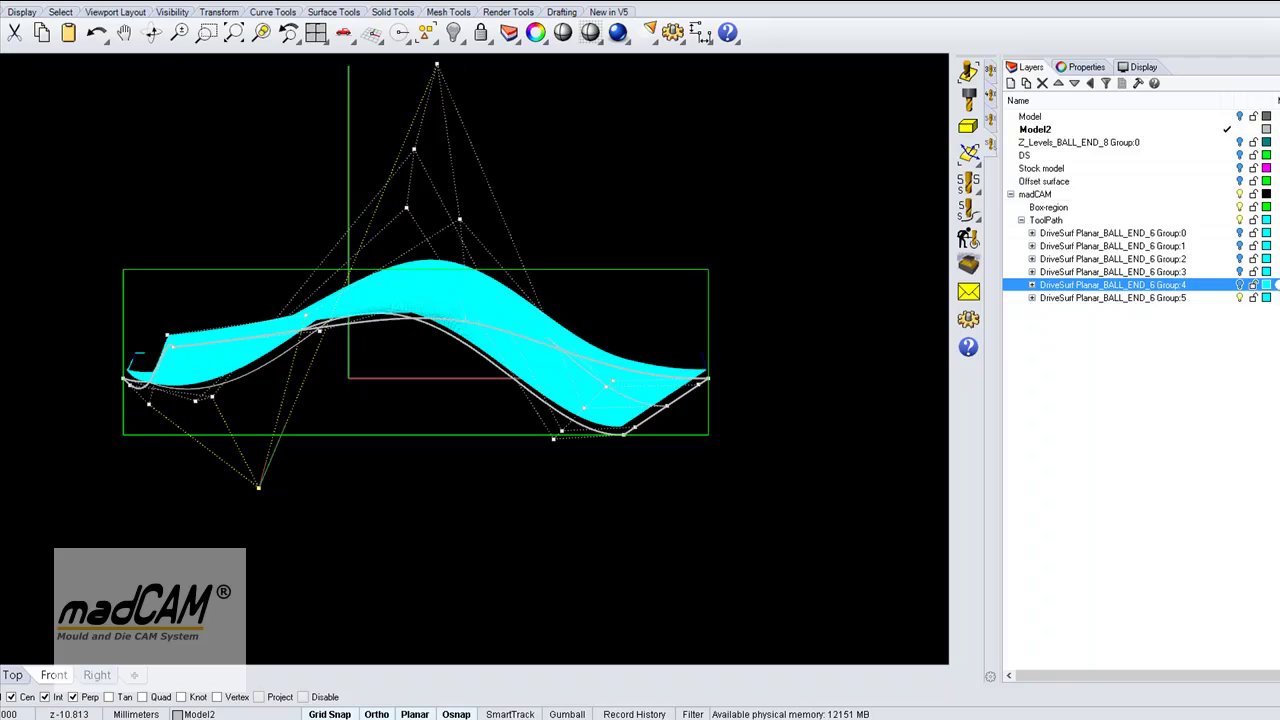
{"action": "left_click", "coordinate": [333, 555]}
{"action": "left_click", "coordinate": [477, 556]}
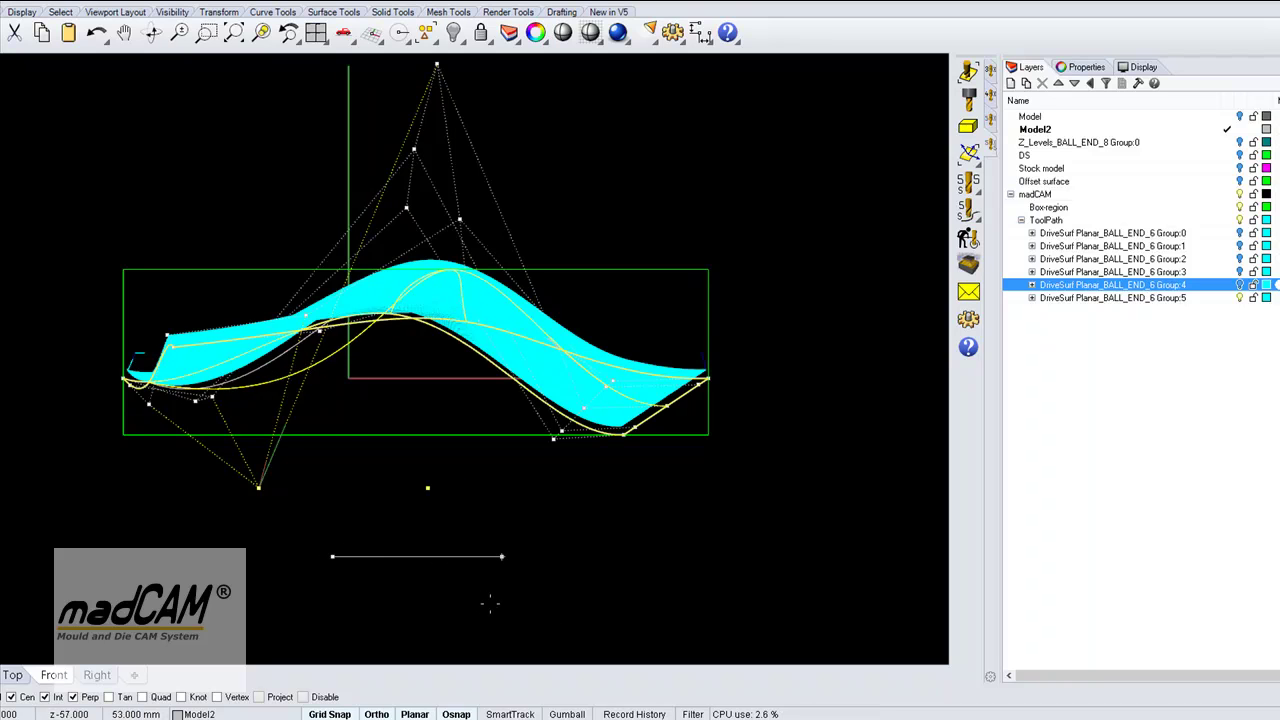
{"action": "left_click", "coordinate": [446, 594]}
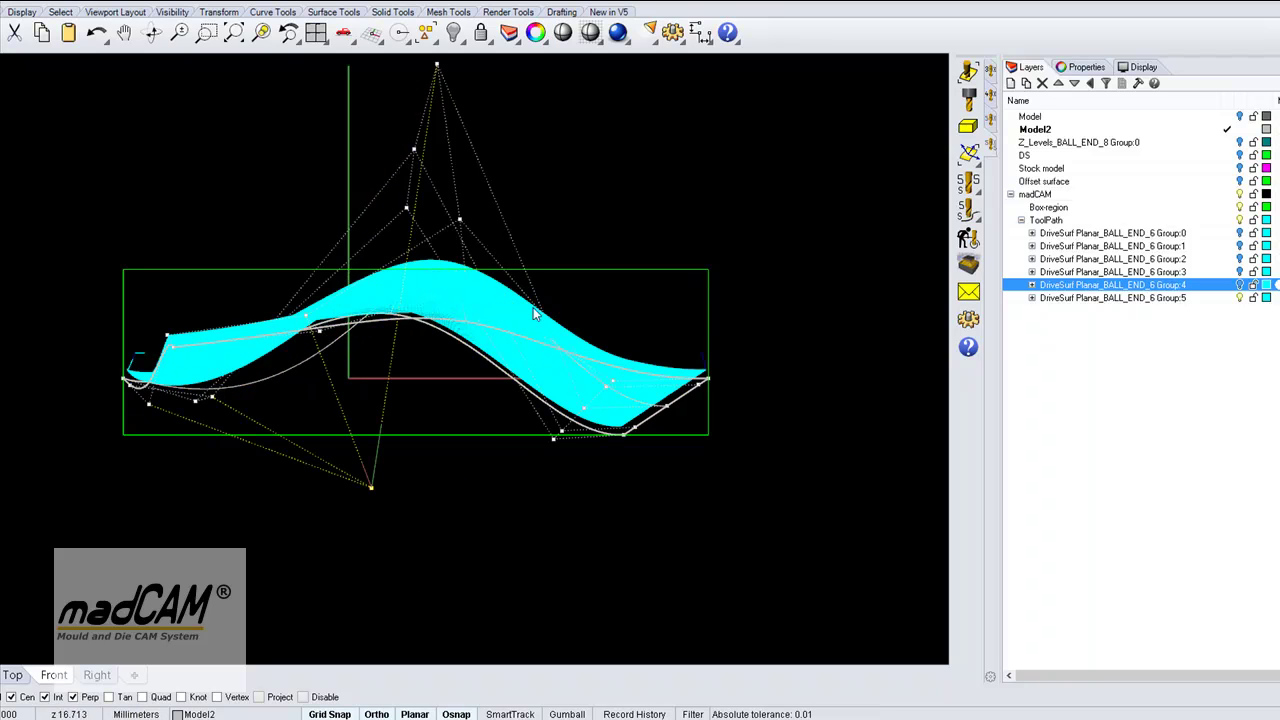
Step: Window-select the surface's top control points and drag them lower, then clear the selection
{"action": "scroll", "coordinate": [617, 284], "scroll_direction": "down", "scroll_amount": 1}
{"action": "scroll", "coordinate": [617, 284], "scroll_direction": "down", "scroll_amount": 1}
{"action": "left_click_drag", "start_coordinate": [366, 96], "coordinate": [574, 214]}
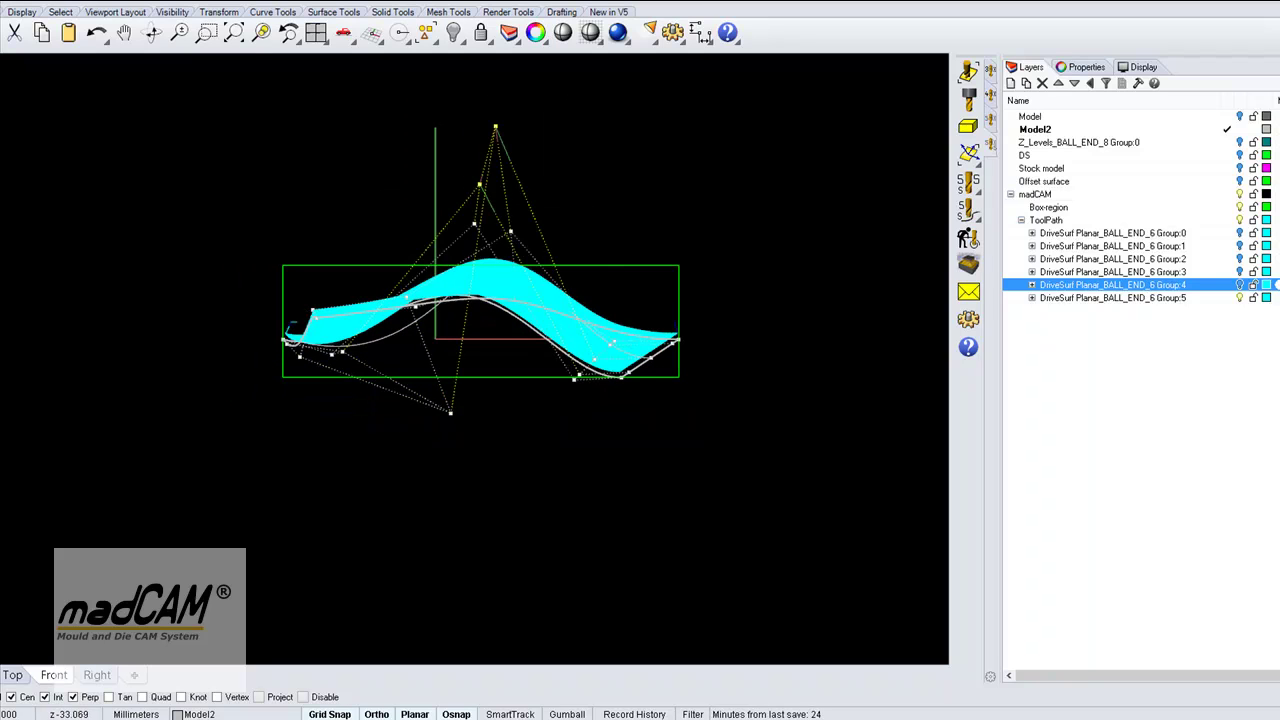
{"action": "left_click", "coordinate": [139, 351]}
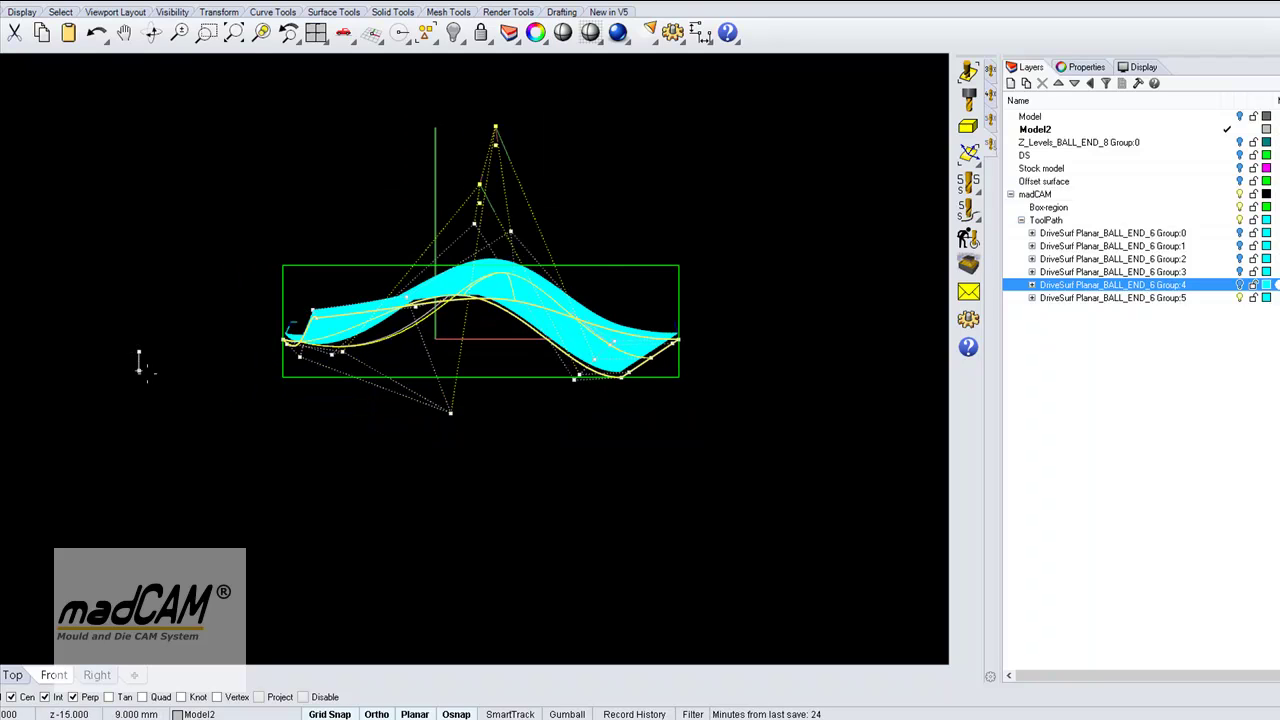
{"action": "left_click", "coordinate": [150, 430]}
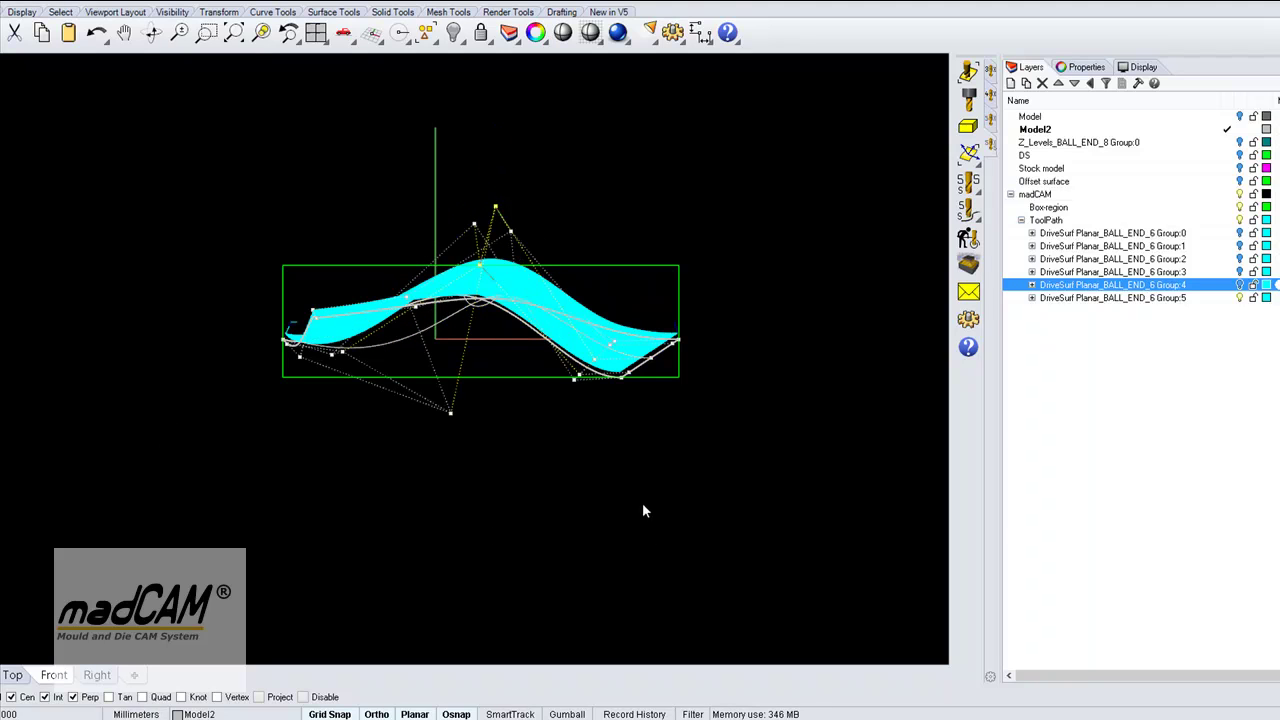
{"action": "right_click_drag", "start_coordinate": [660, 506], "coordinate": [714, 466]}
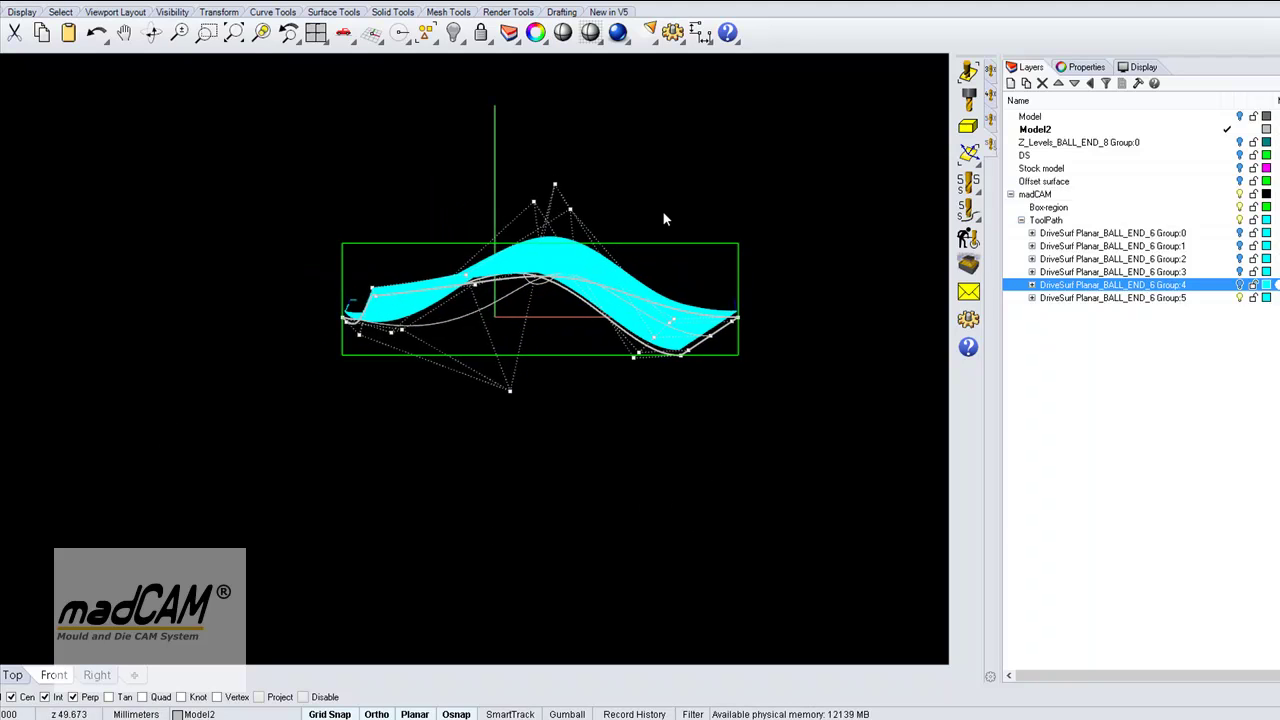
{"action": "left_click_drag", "start_coordinate": [658, 213], "coordinate": [796, 446]}
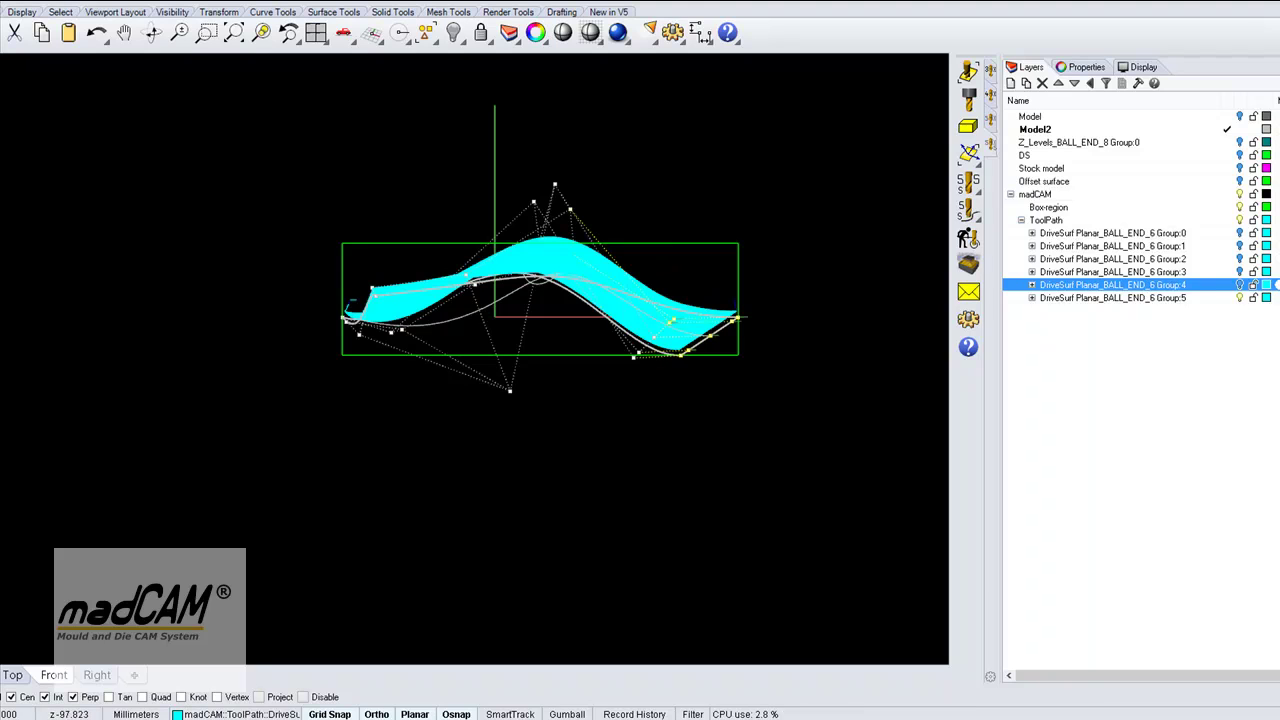
{"action": "left_click", "coordinate": [322, 566]}
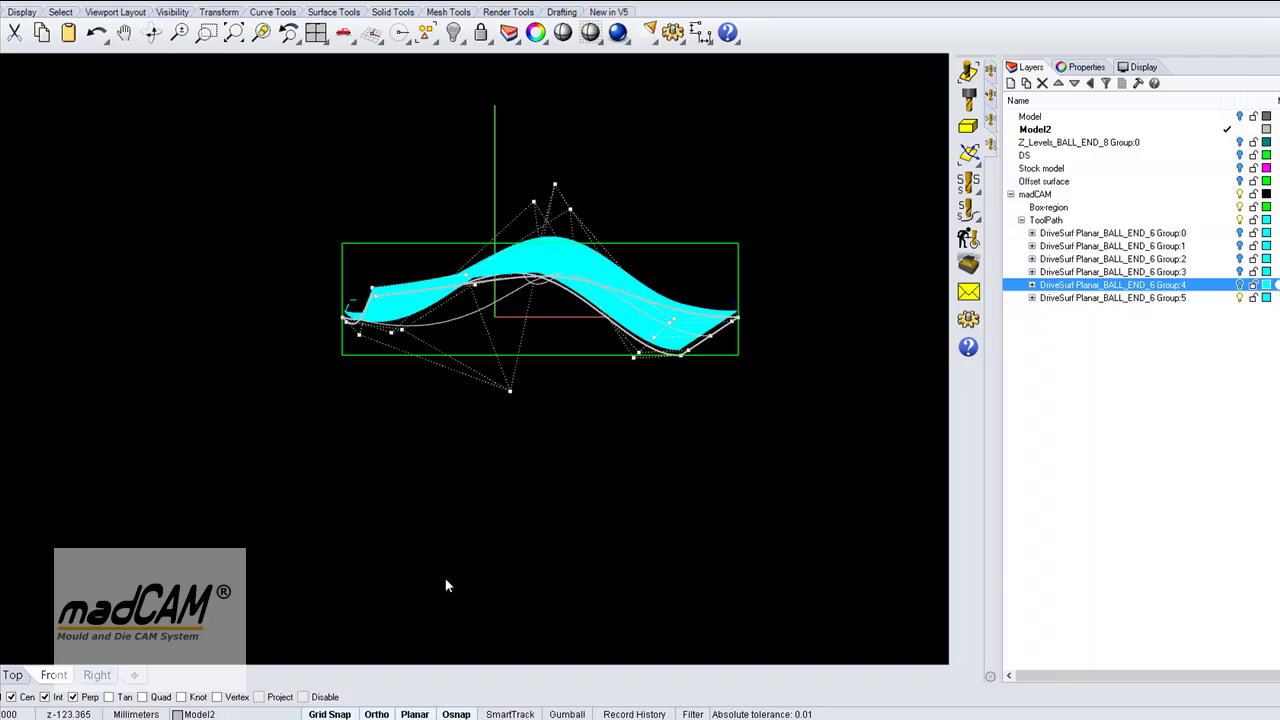
Step: Select the existing toolpath curve and bring the whole toolpath surface into view
{"action": "left_click", "coordinate": [726, 347]}
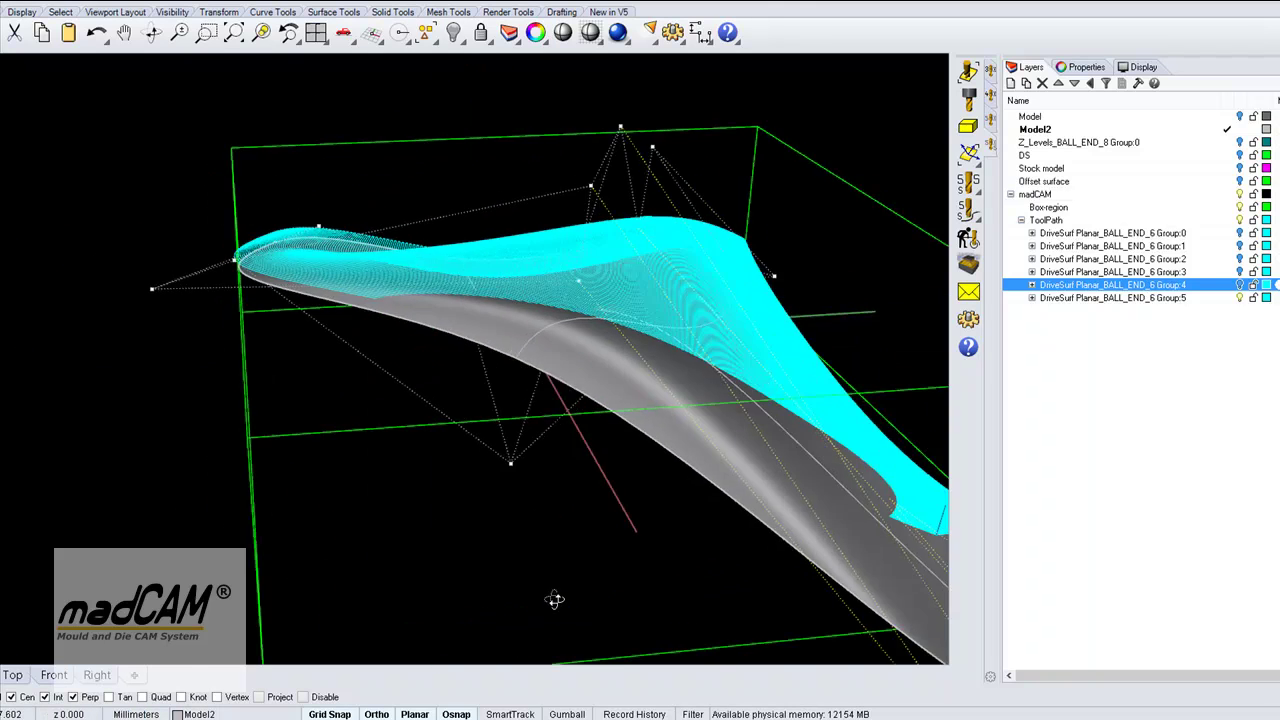
{"action": "right_click_drag", "start_coordinate": [555, 599], "coordinate": [567, 519]}
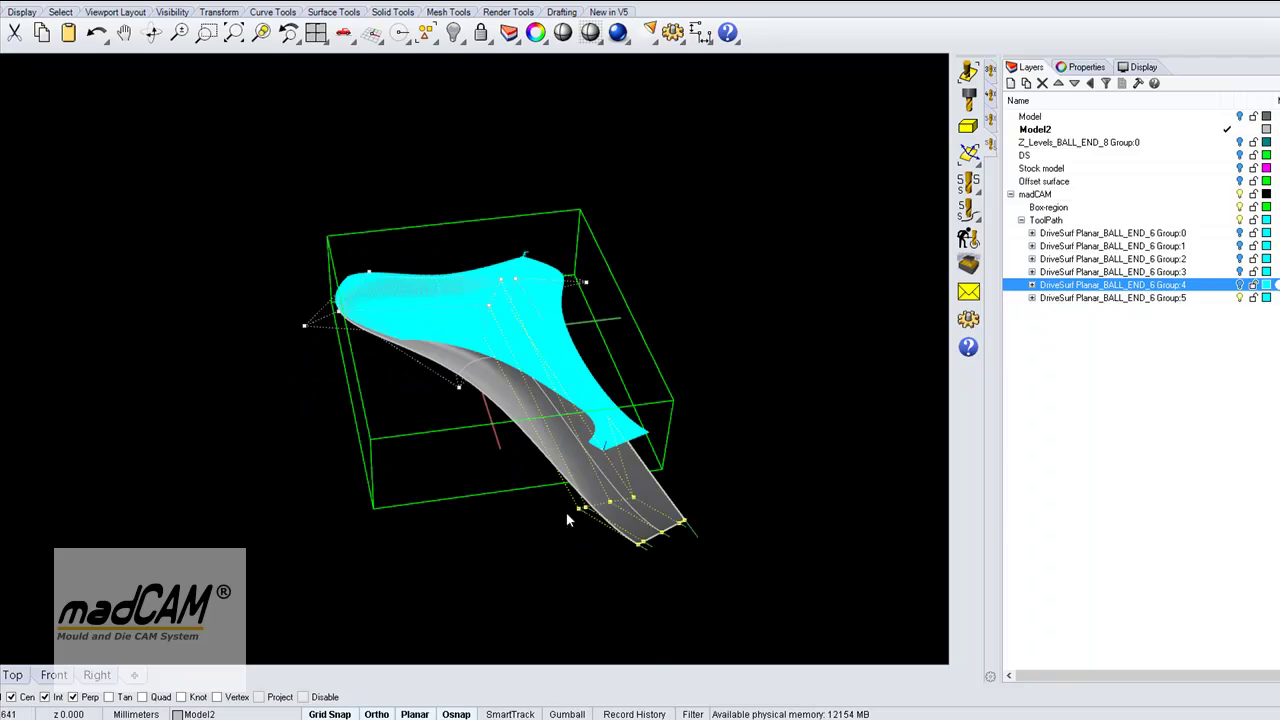
{"action": "right_click_drag", "start_coordinate": [735, 480], "coordinate": [740, 277]}
{"action": "scroll", "coordinate": [740, 280], "scroll_direction": "up", "scroll_amount": 3}
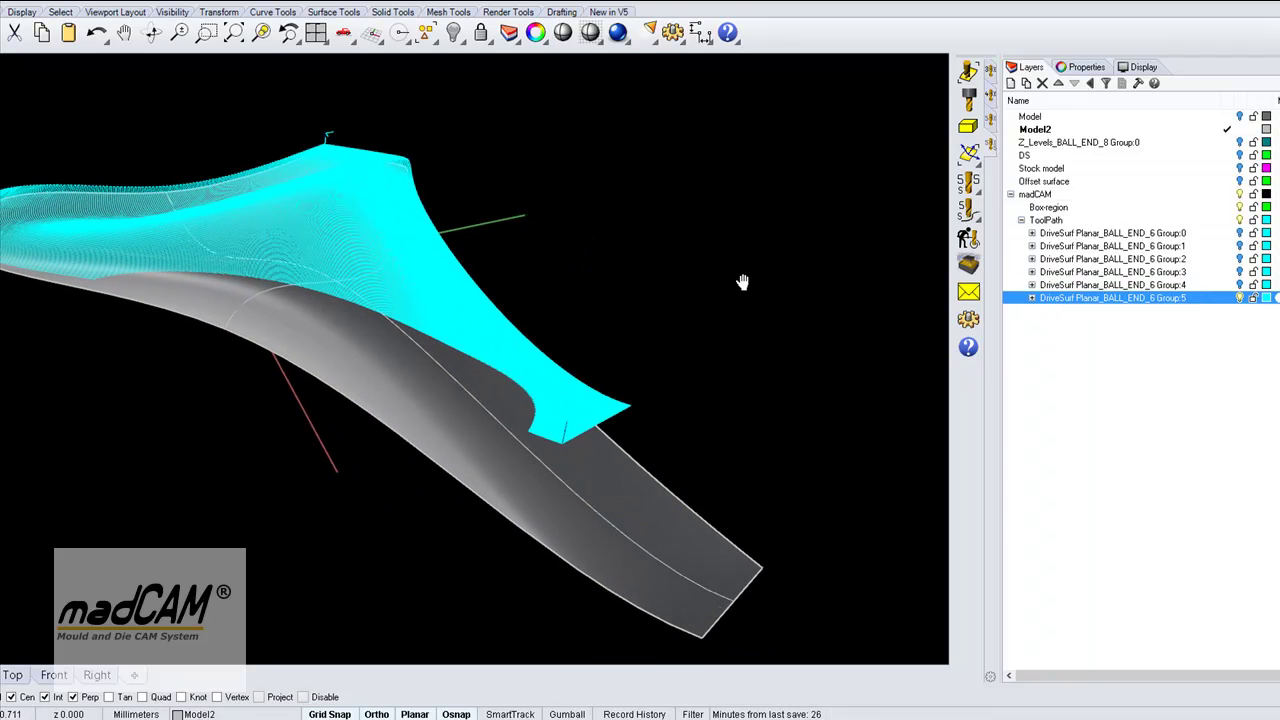
Step: Start regenerating the planar toolpath with the reshaped grey surface as the drive surface
{"action": "left_click", "coordinate": [968, 70]}
{"action": "left_click", "coordinate": [704, 537]}
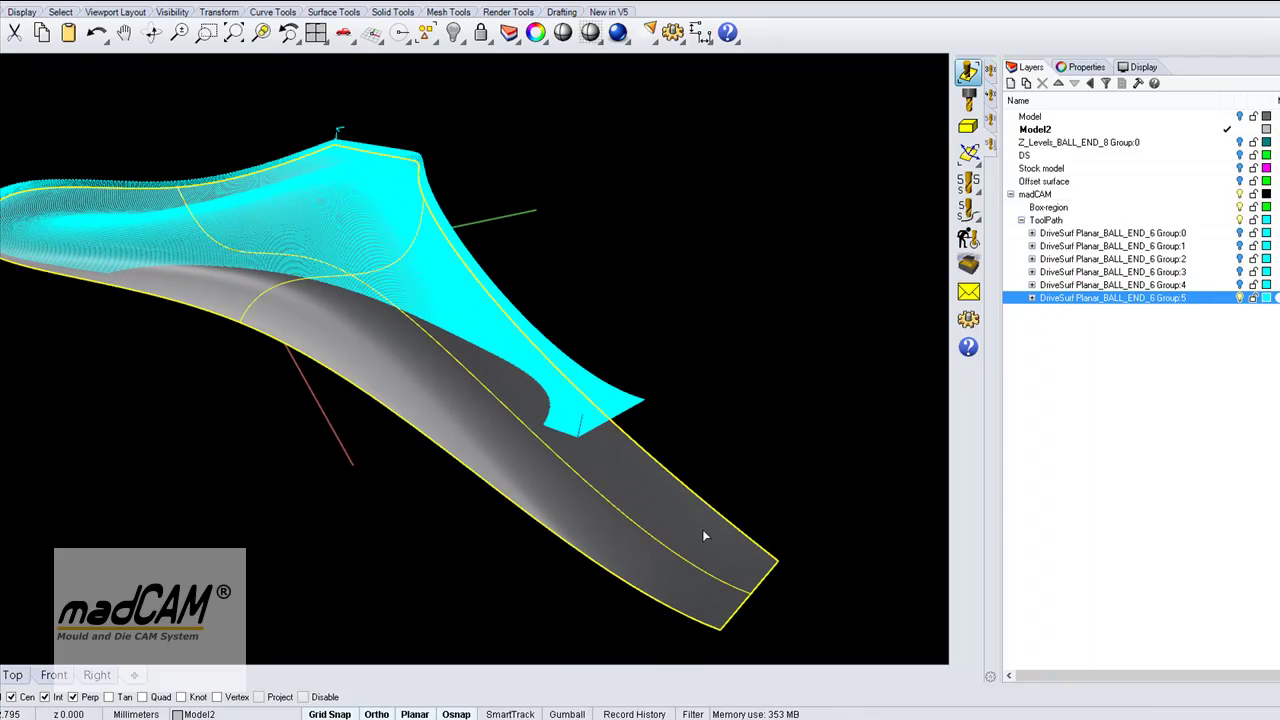
{"action": "right_click", "coordinate": [793, 464]}
{"action": "scroll", "coordinate": [793, 464], "scroll_direction": "down", "scroll_amount": 2}
{"action": "scroll", "coordinate": [700, 400], "scroll_direction": "down", "scroll_amount": 3}
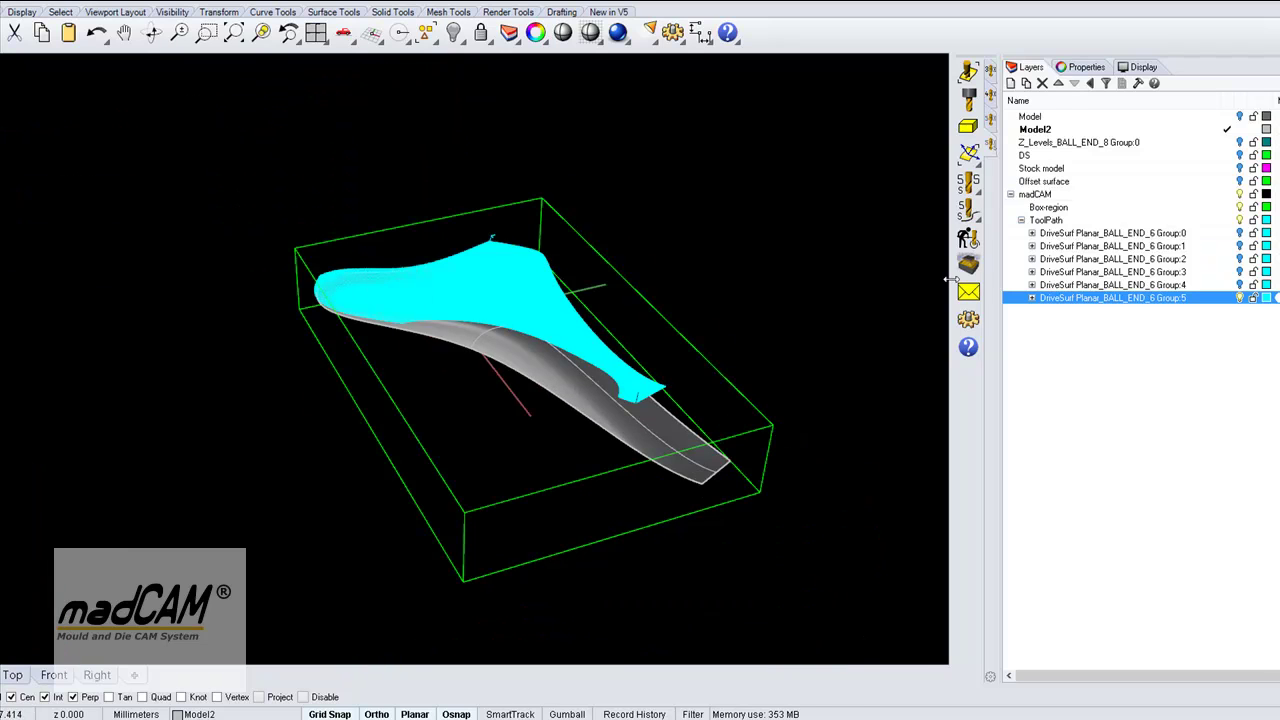
Step: Choose the Group:5 DriveSurf Planar toolpath and recompute it at Angle 90, parallel to Y
{"action": "left_click", "coordinate": [656, 398]}
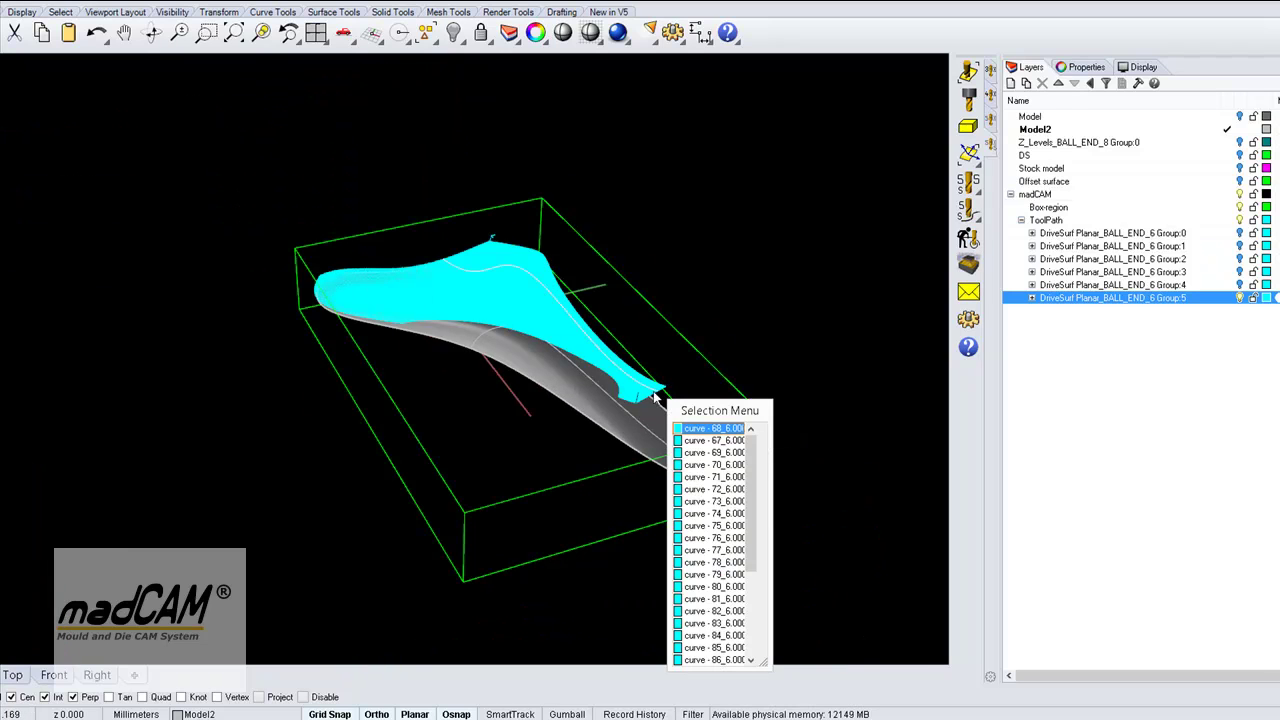
{"action": "left_click", "coordinate": [700, 430]}
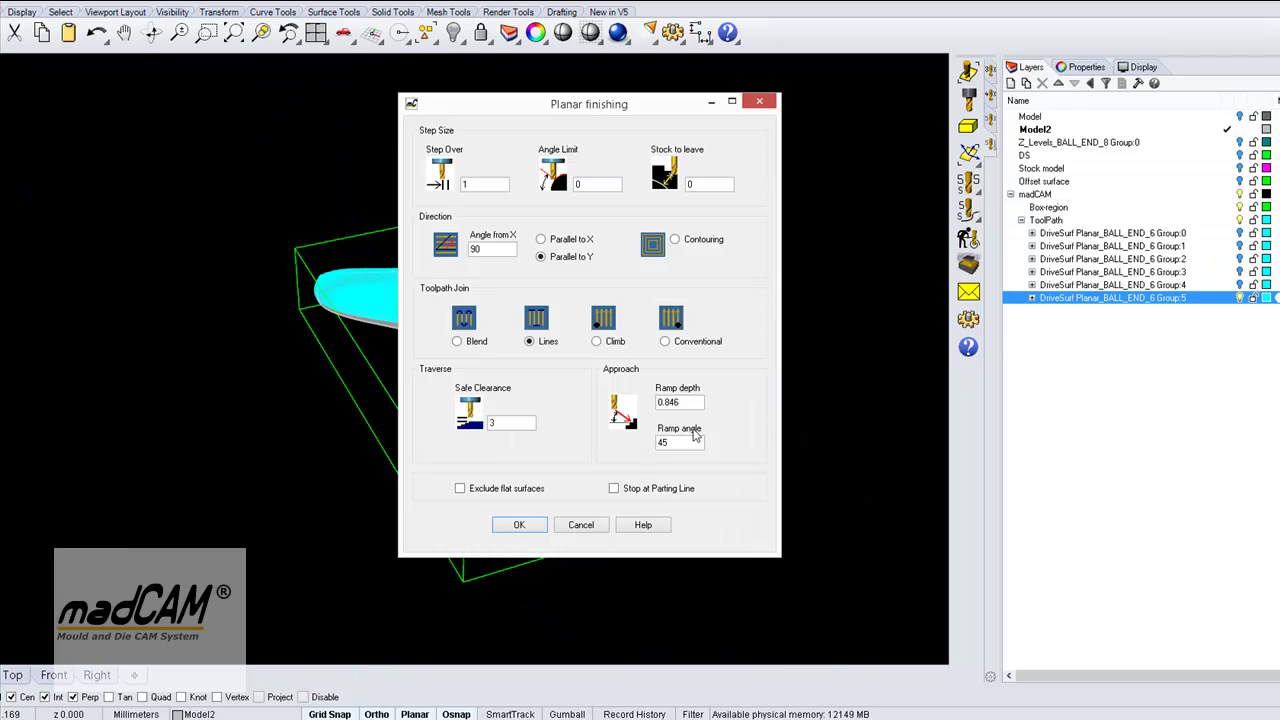
{"action": "left_click", "coordinate": [519, 525]}
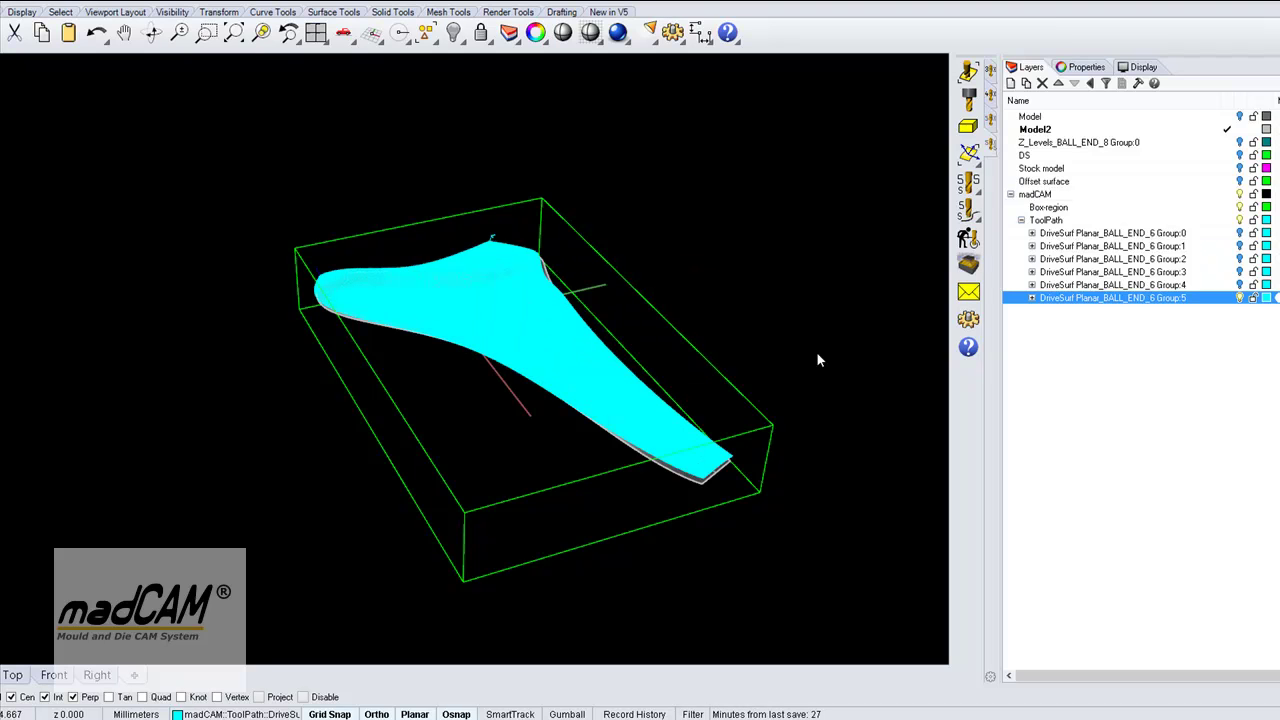
{"action": "scroll", "coordinate": [740, 395], "scroll_direction": "up", "scroll_amount": 4}
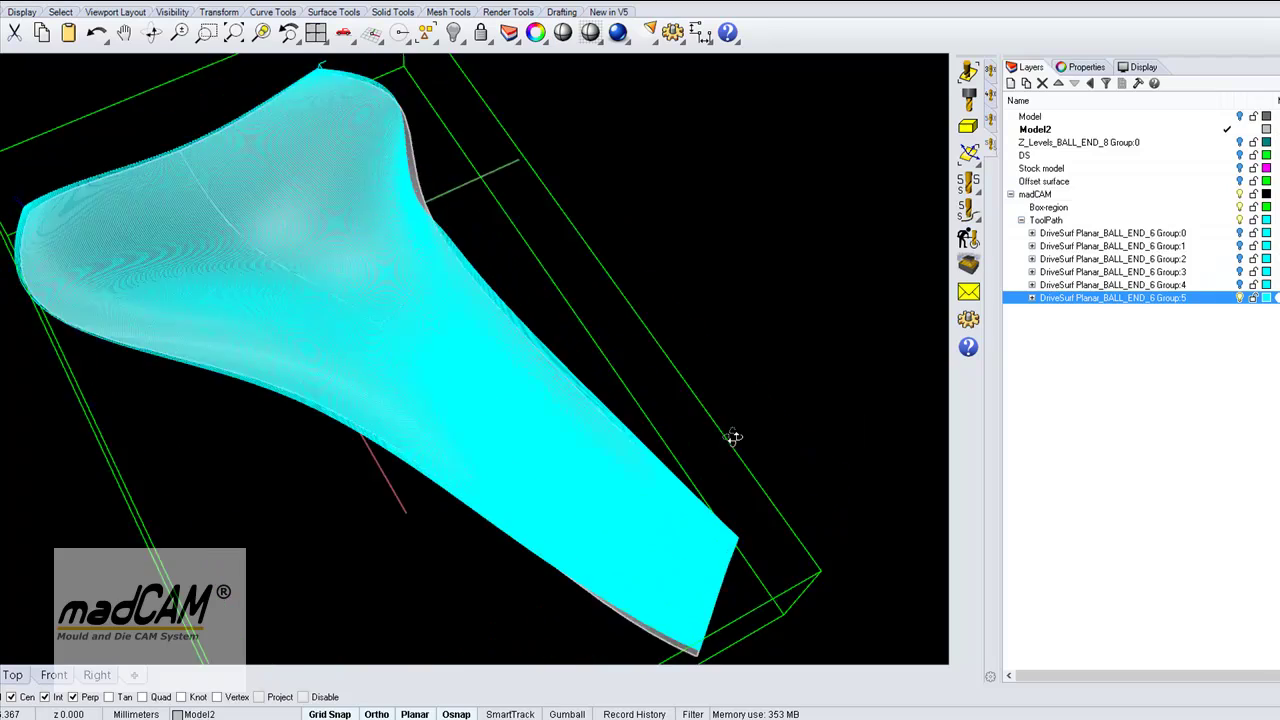